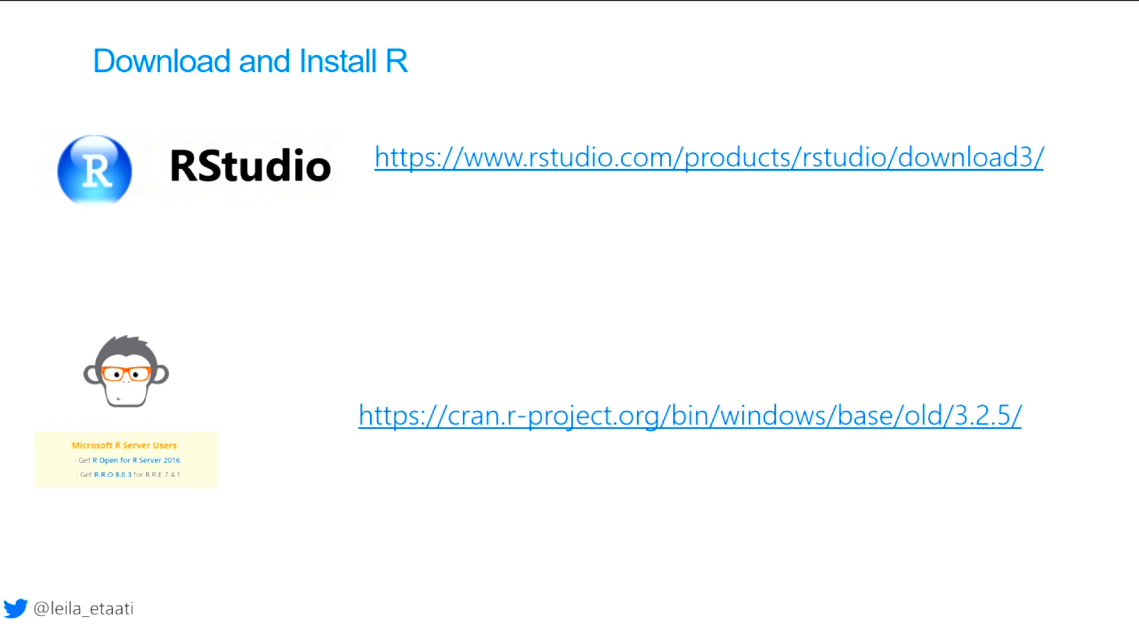
key("Right")
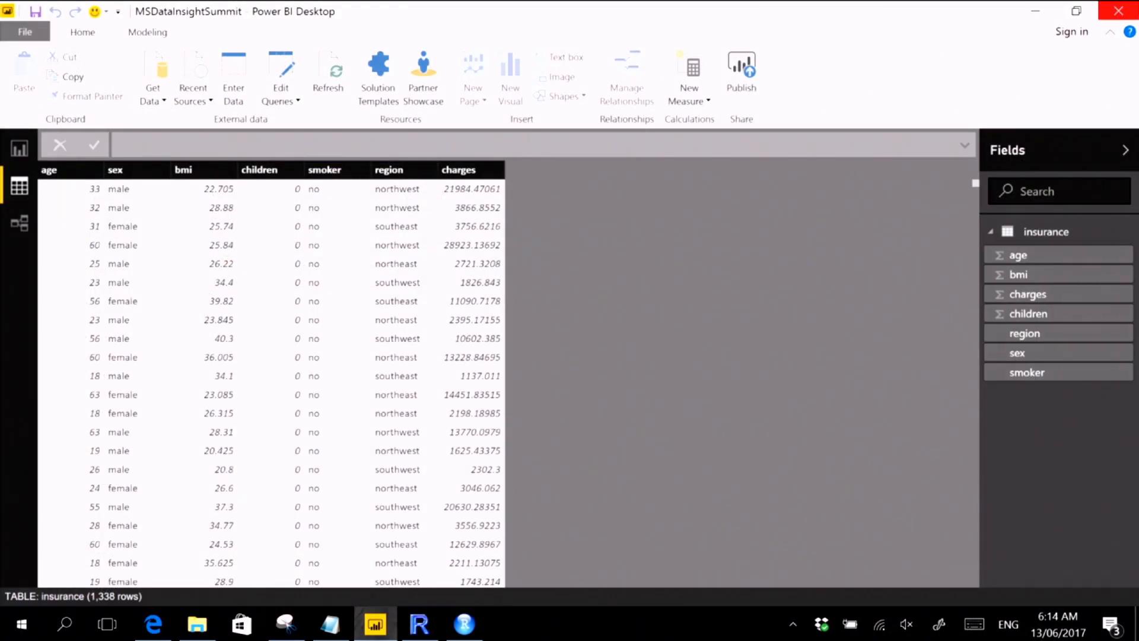
- Switch to the report view and open the global R scripting options
left_click(21, 147)
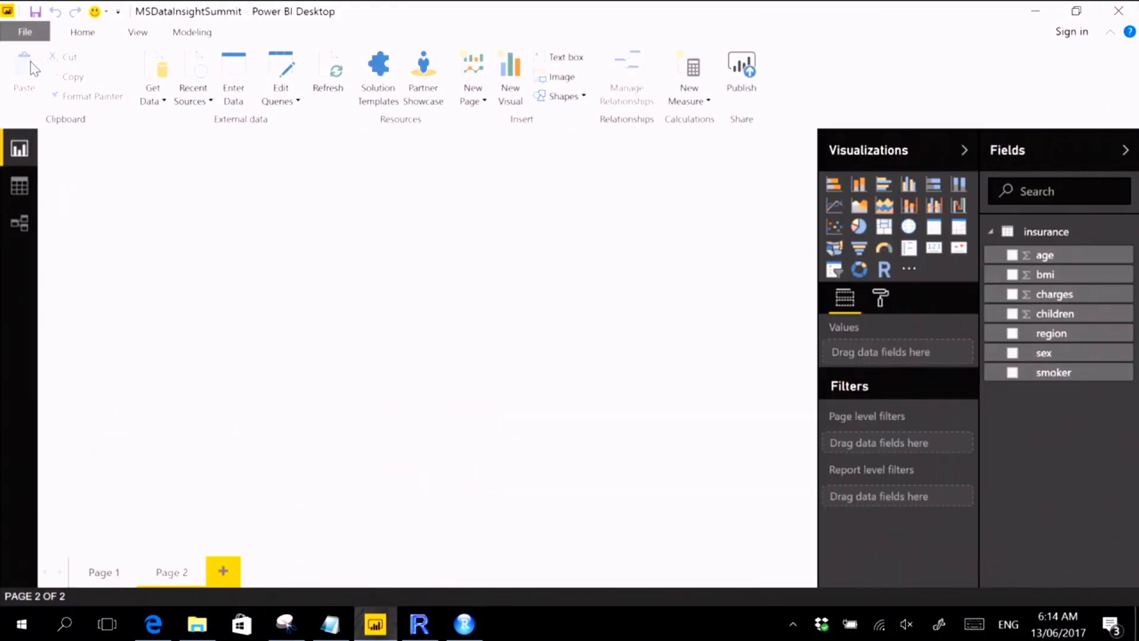
left_click(31, 34)
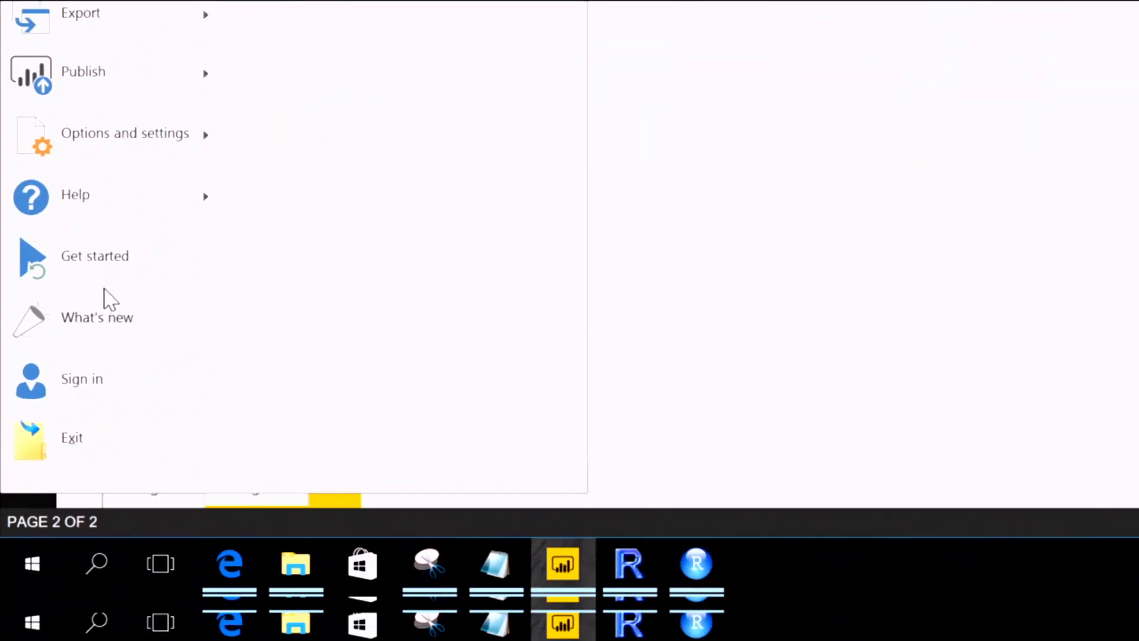
mouse_move(117, 151)
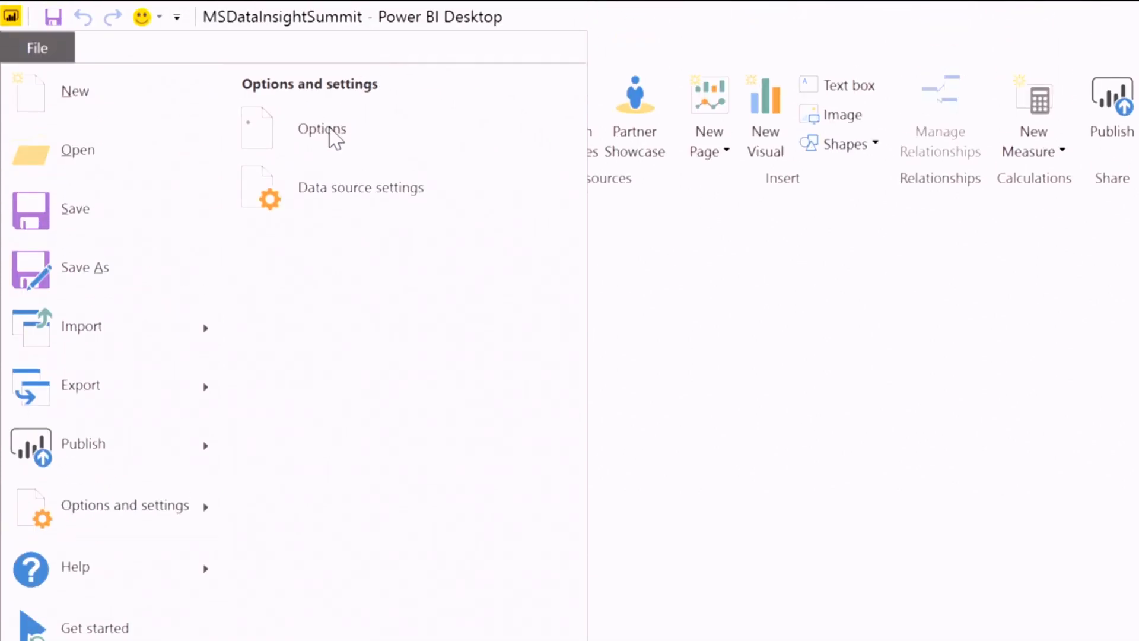
left_click(331, 131)
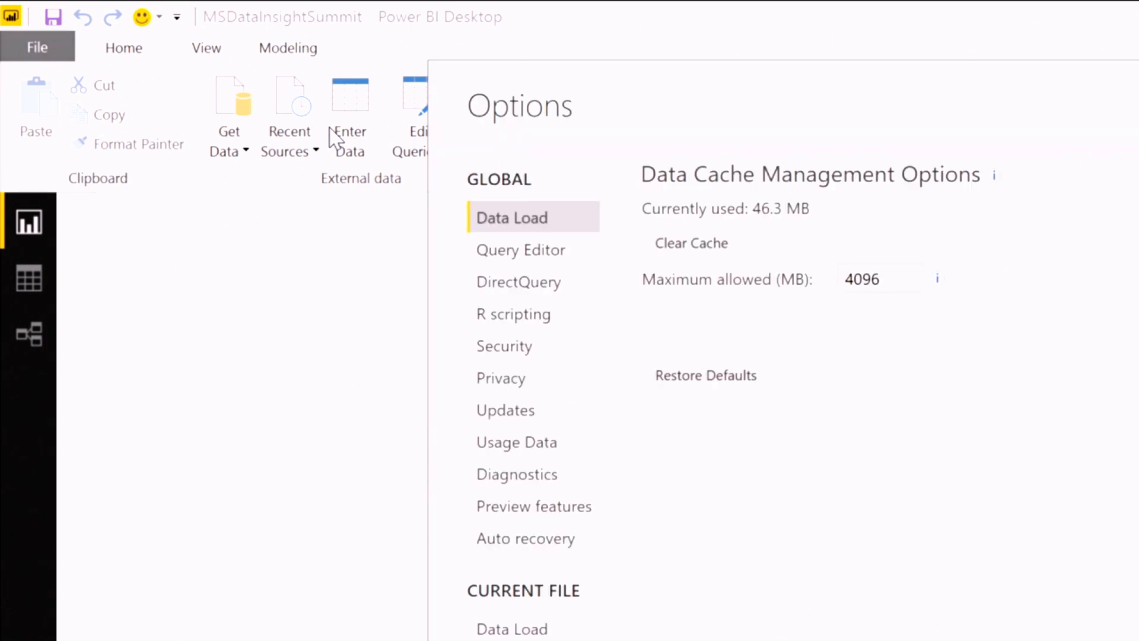
left_click(491, 316)
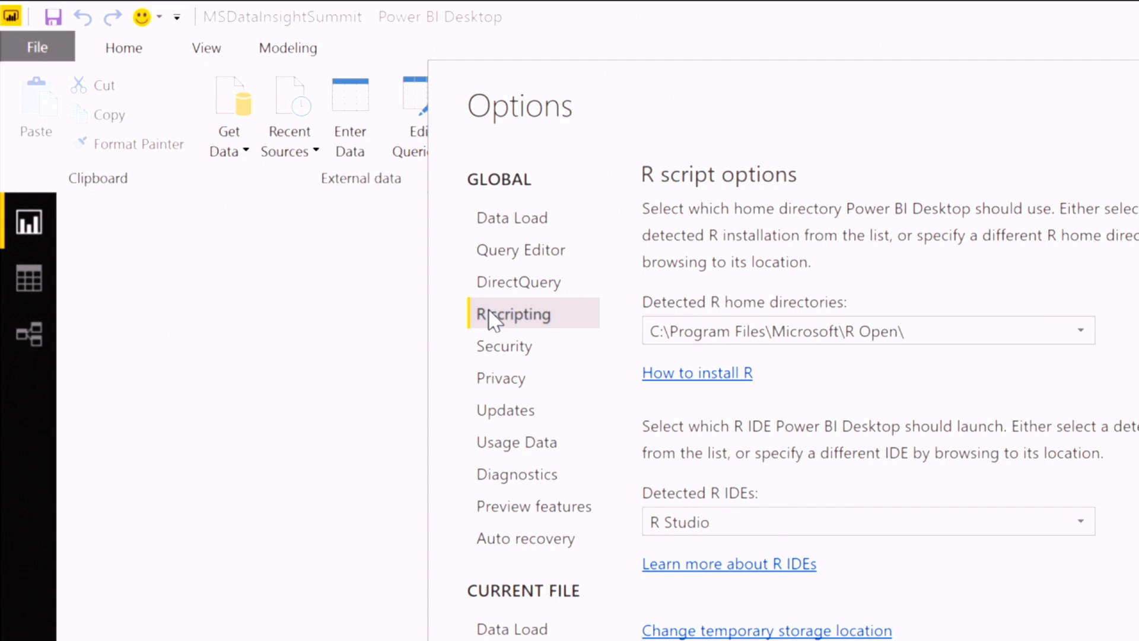
- Review the detected R home directories and R IDEs offered in the R script options, then close the options without saving
left_click(825, 335)
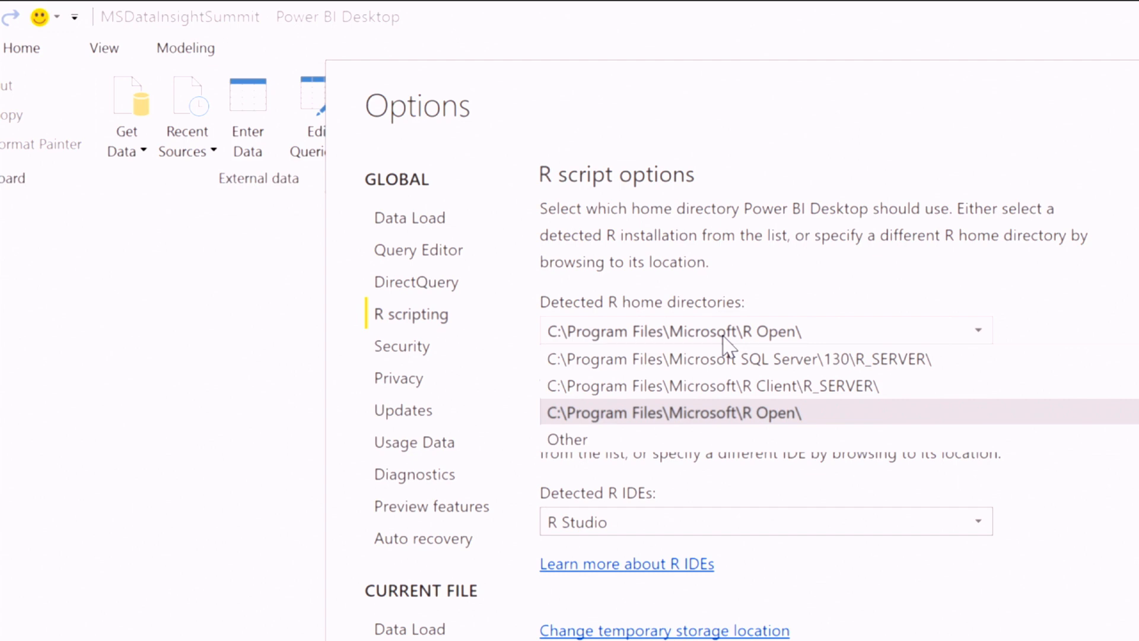
left_click(724, 343)
scroll(691, 399, "down", 3)
left_click(695, 339)
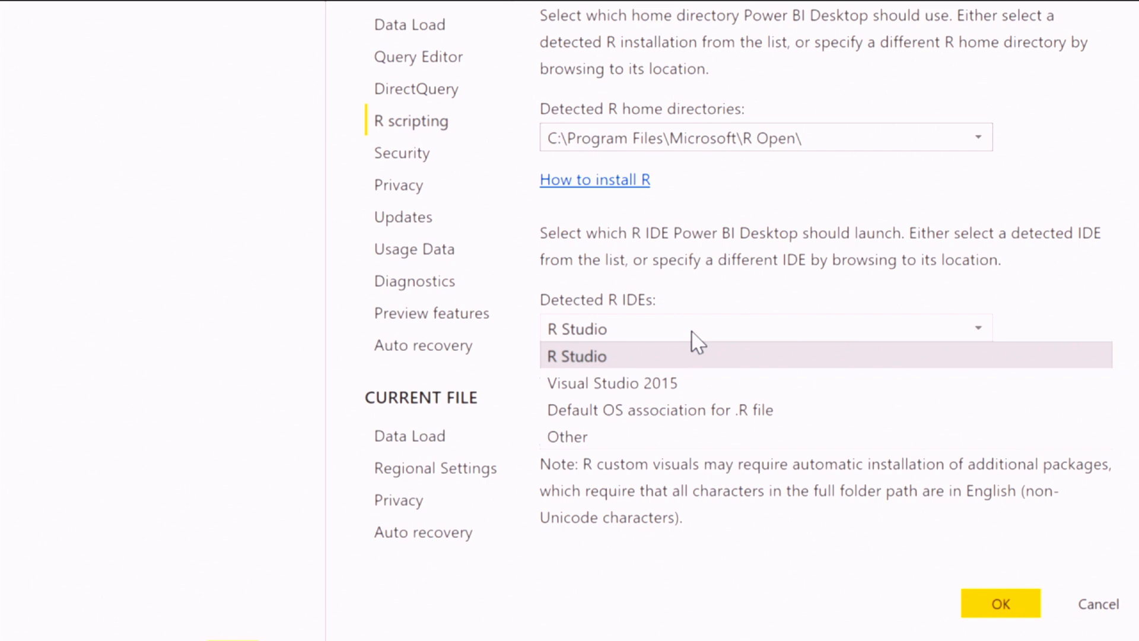
left_click(692, 332)
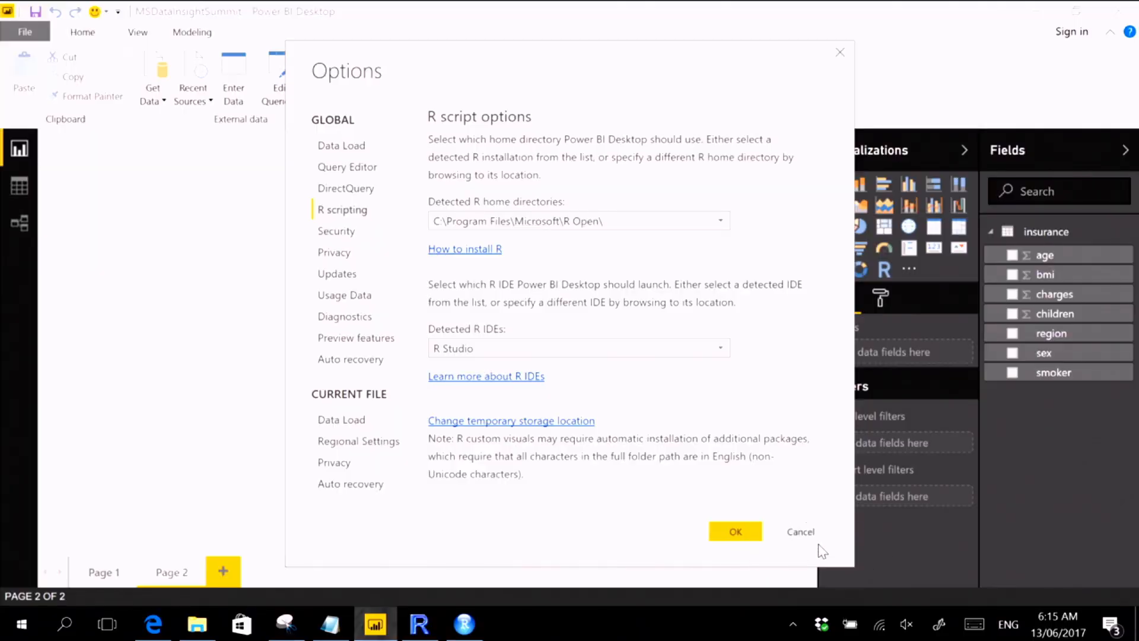
left_click(801, 531)
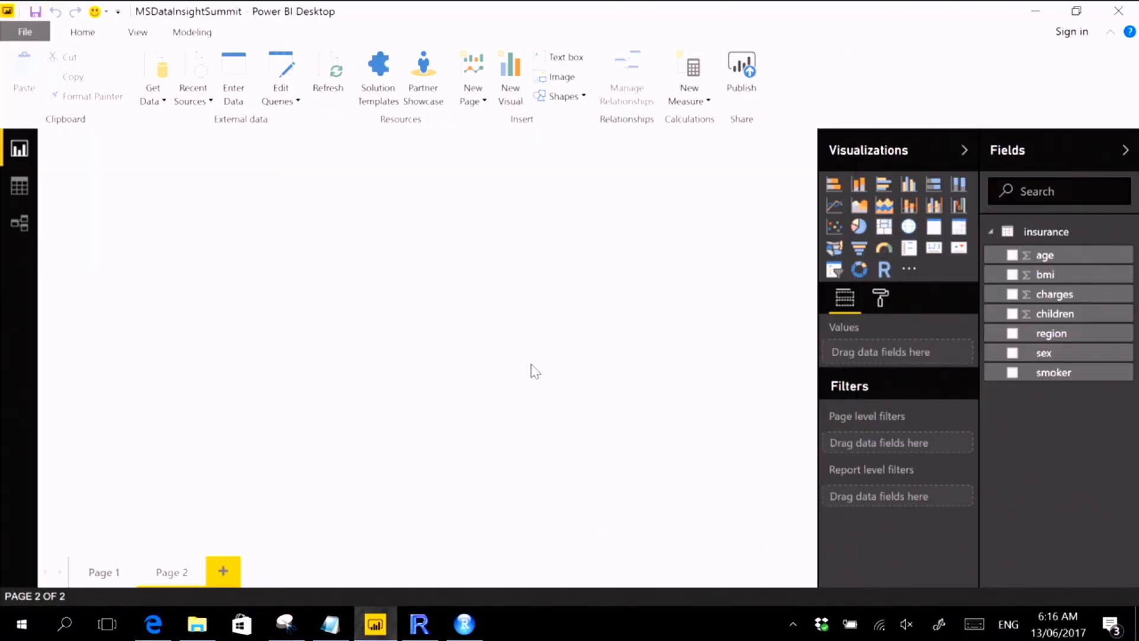
- Switch to RStudio, write install.packages("Azureml") on the first line of the empty script and run it
left_click(483, 618)
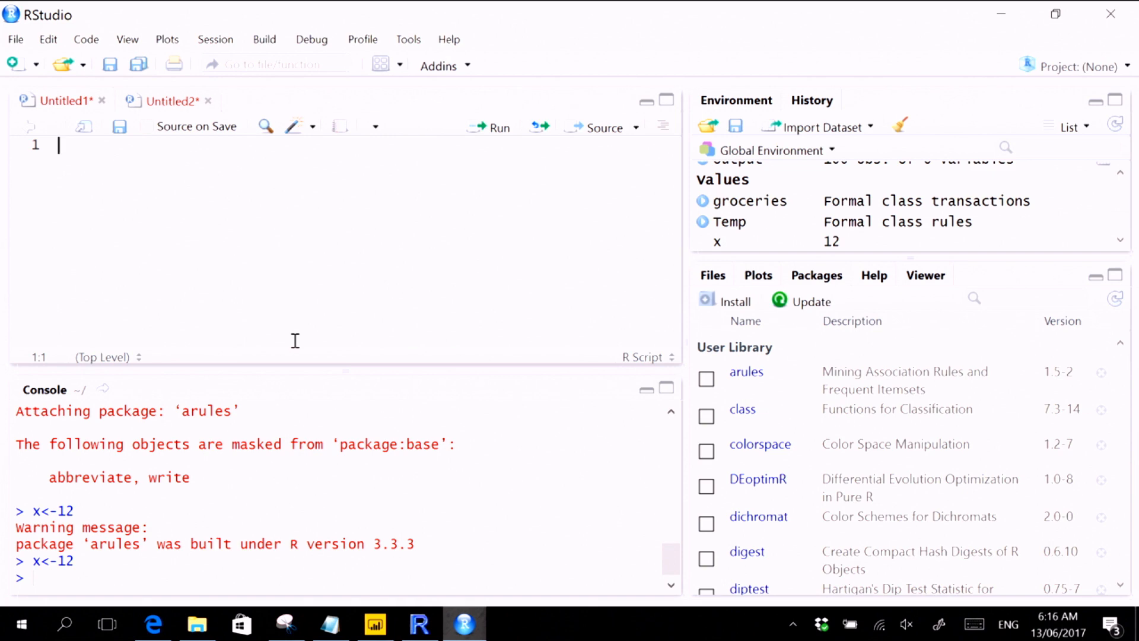
type("in")
type("tsall.p")
key("BackSpace")
key("BackSpace")
key("BackSpace")
key("BackSpace")
key("BackSpace")
key("BackSpace")
key("BackSpace")
type("stall.pa")
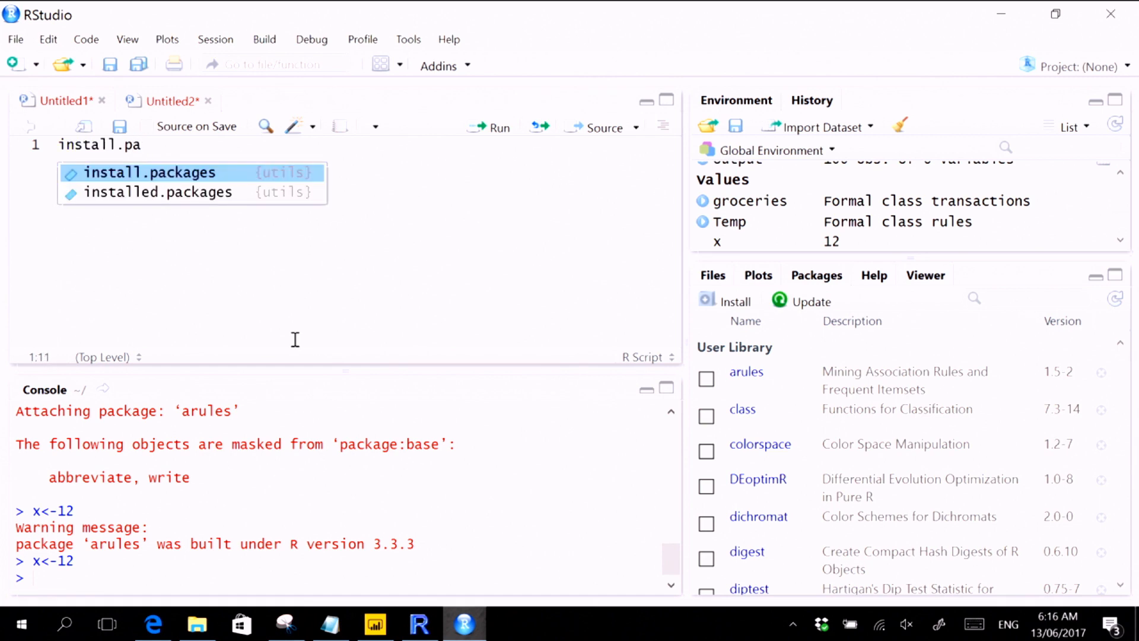
key("Tab")
type("\"Azureml")
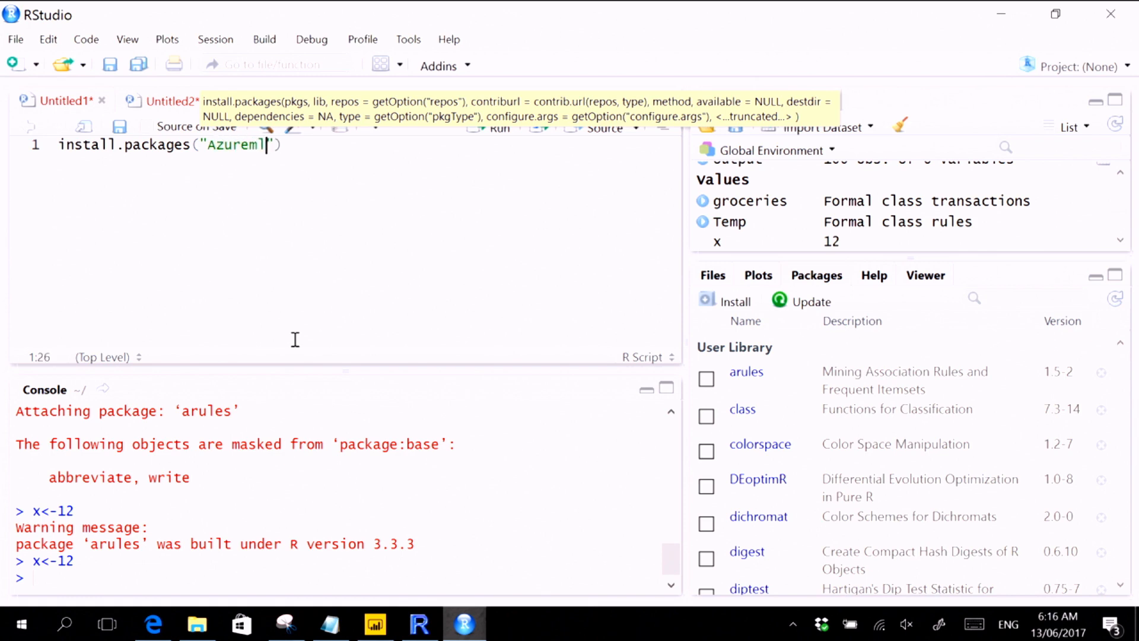
key("ctrl+Return")
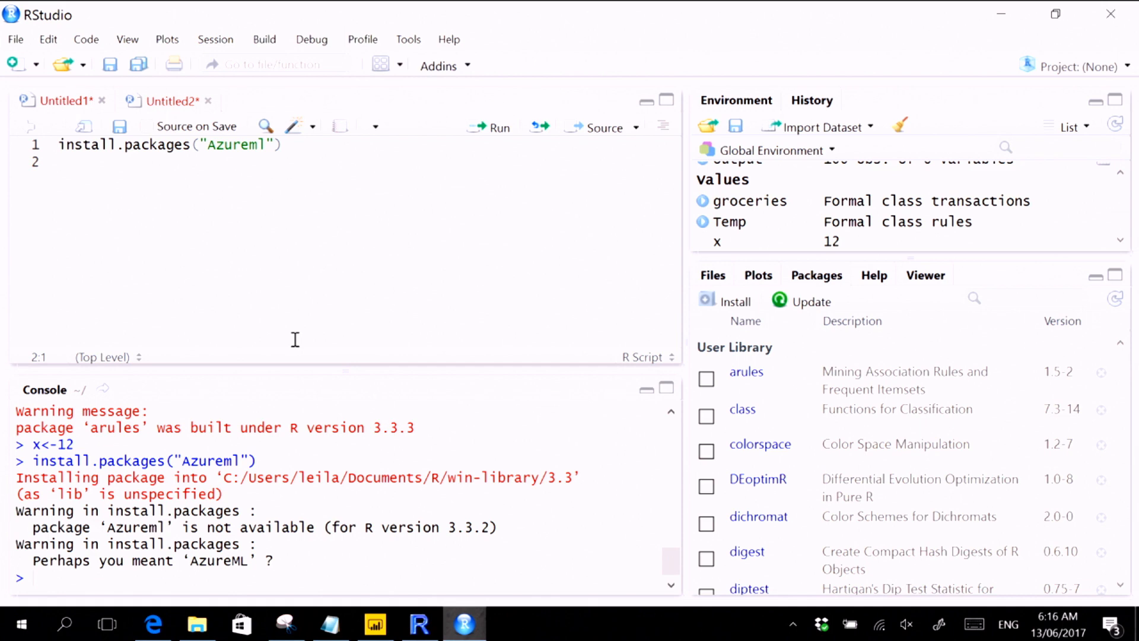
- Add library("Azureml") as the second line of the script and run it
type("librar")
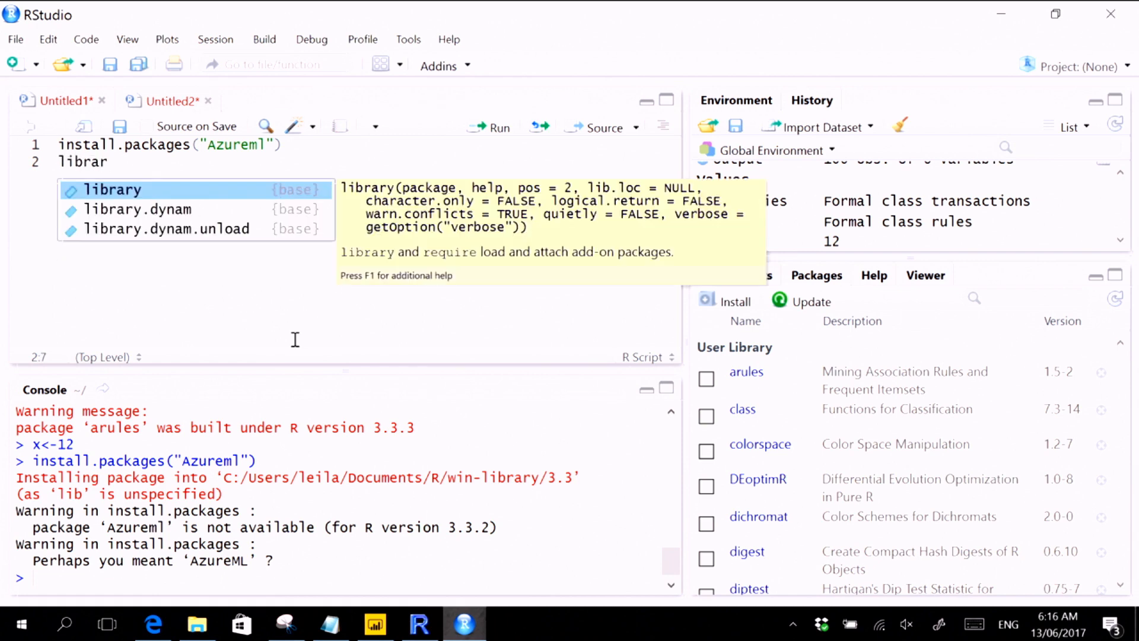
key("Tab")
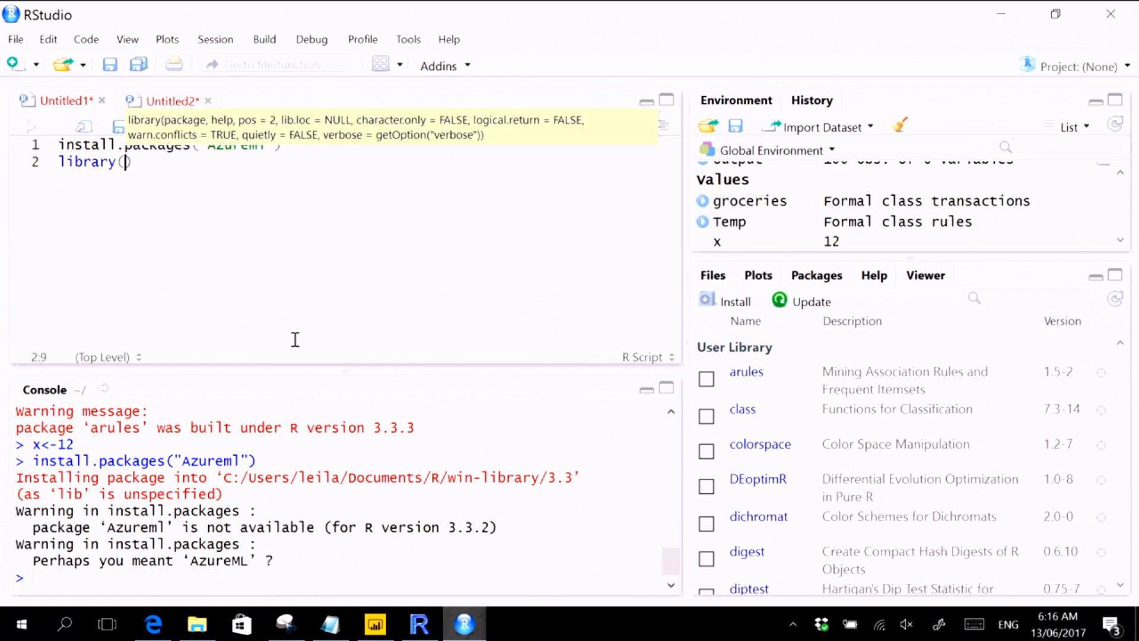
type("\"azureml")
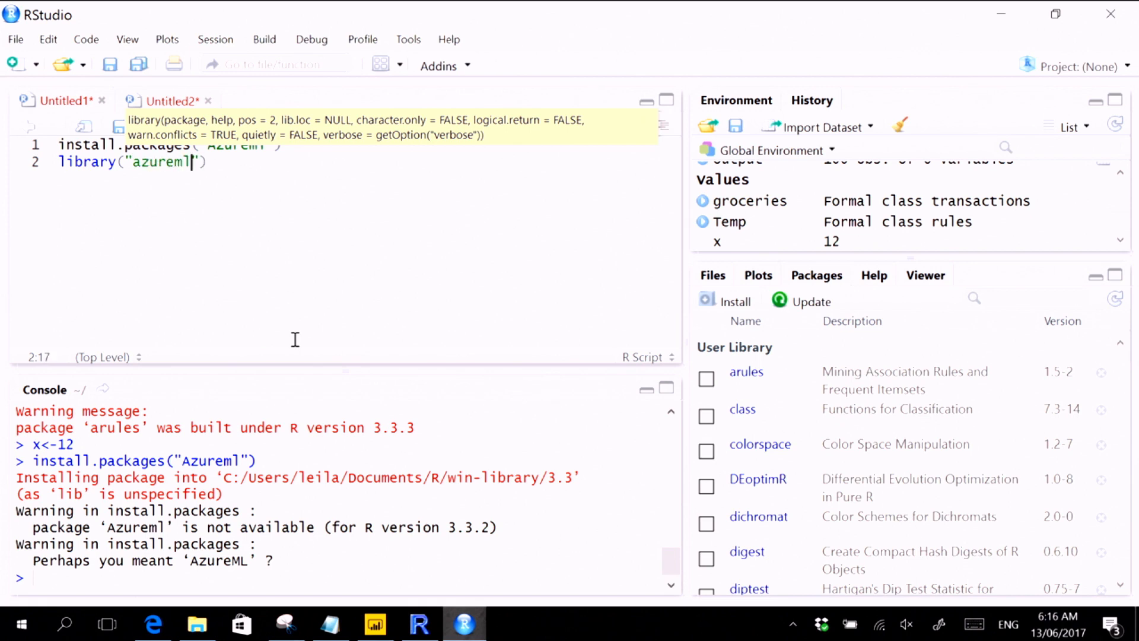
key("Left")
key("Left")
key("Left")
key("Left")
key("Left")
key("Left")
key("BackSpace")
type("A")
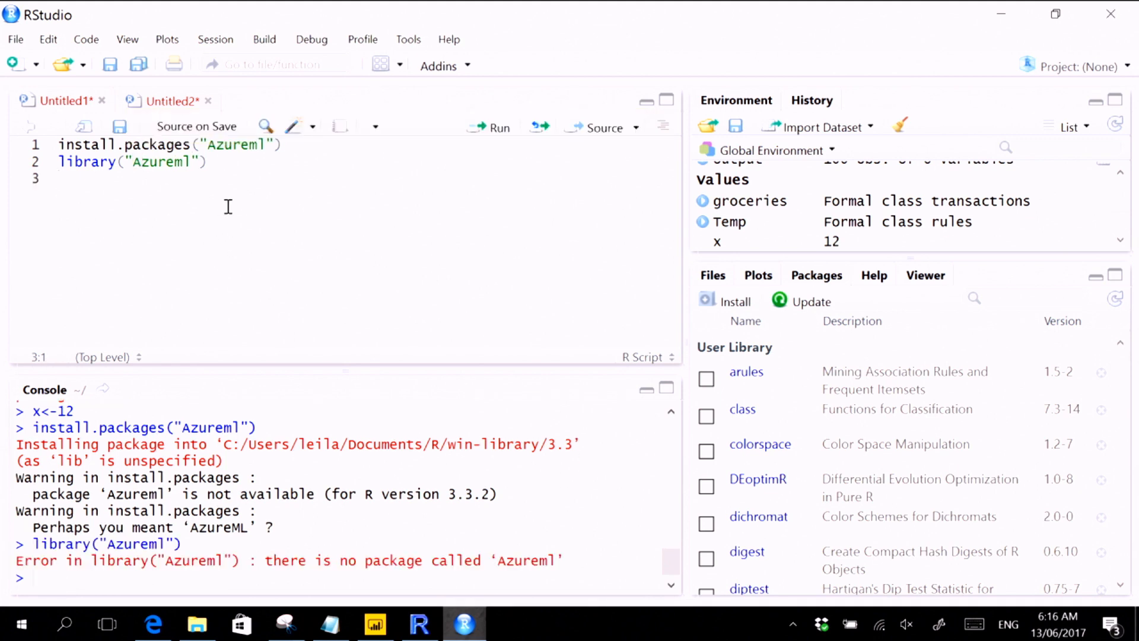
- Compare the package name in both script lines and run the library("Azureml") line again
double_click(244, 148)
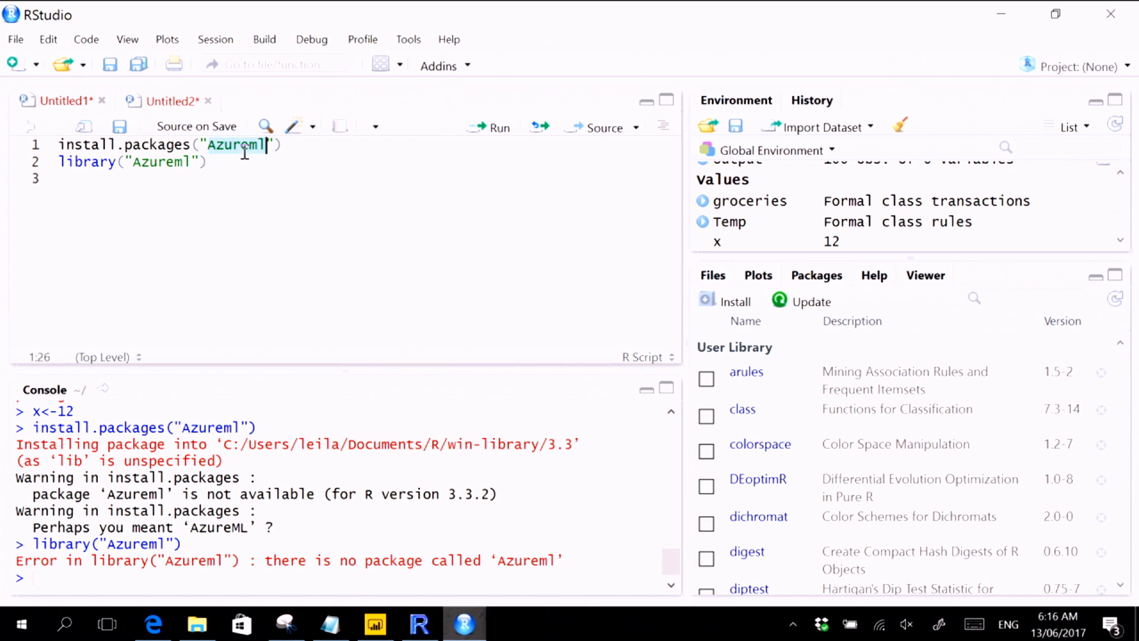
left_click(157, 161)
double_click(156, 162)
key("Right")
key("ctrl+Return")
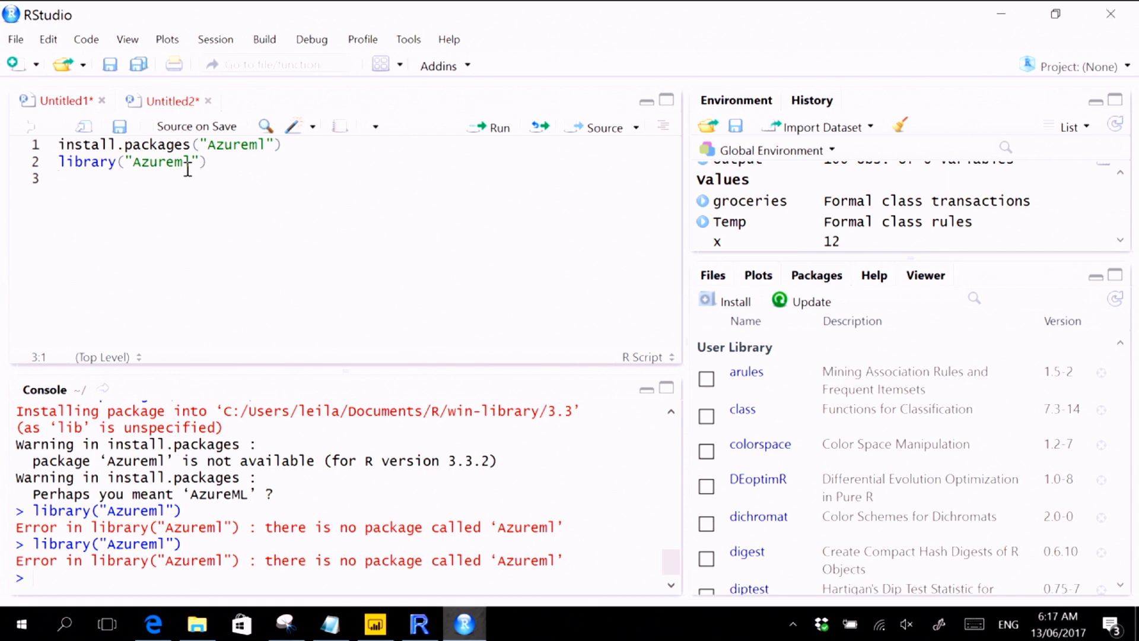
- Re-enter the opening quotation mark in library("Azureml") and run that line once more
double_click(232, 153)
double_click(174, 164)
left_click(174, 164)
double_click(139, 163)
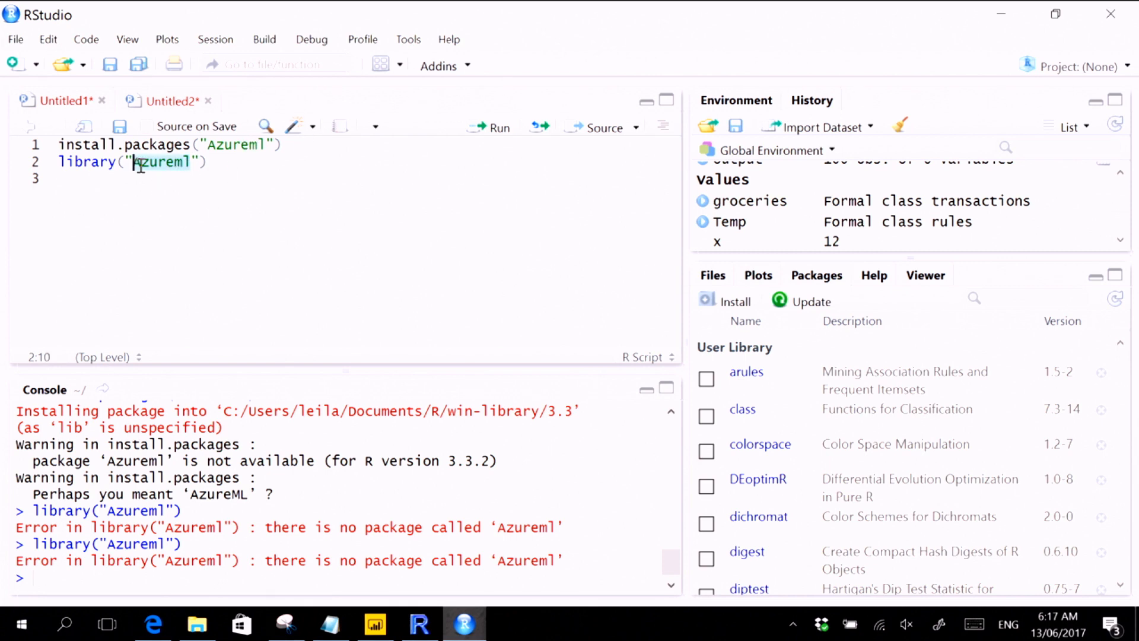
key("Left")
key("BackSpace")
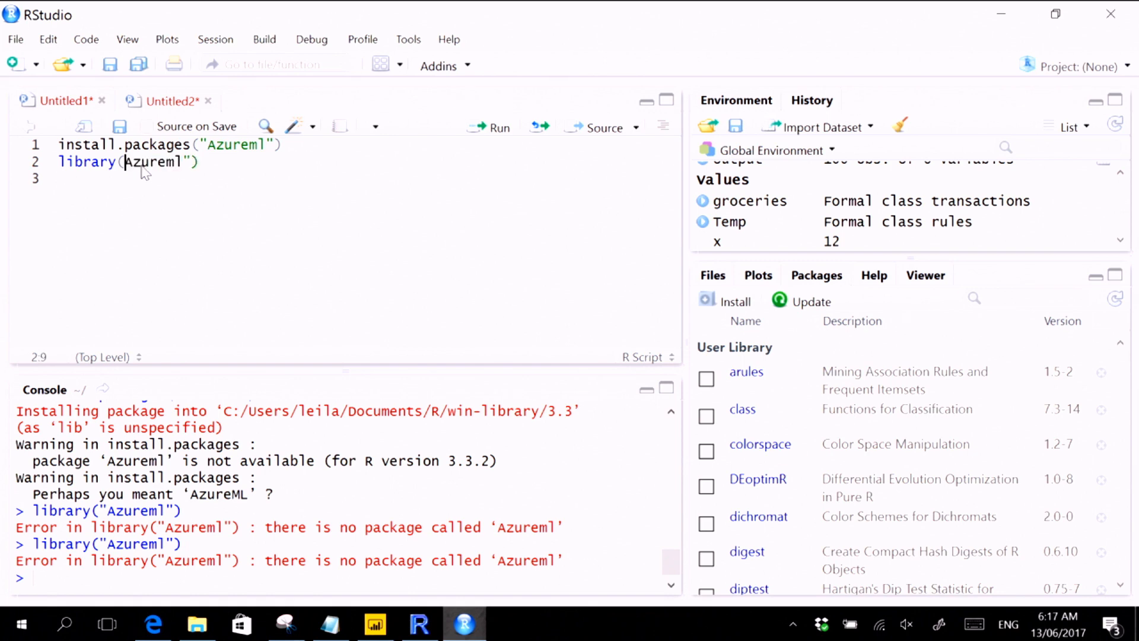
type("\"")
key("ctrl+Return")
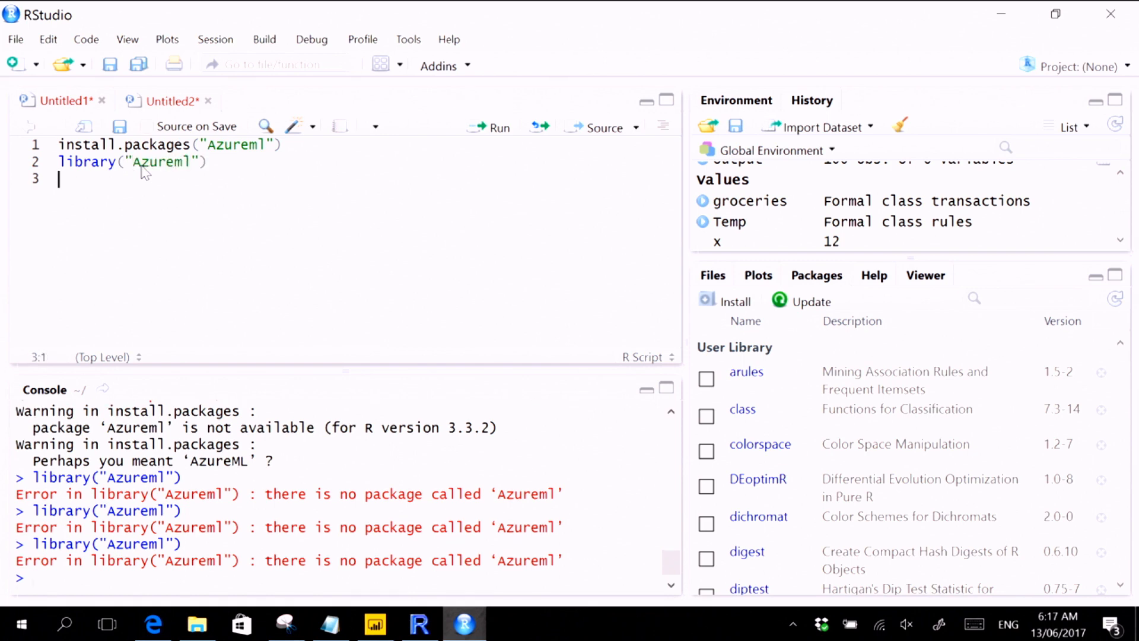
- Replace the package name in the library call with Azureml again, rerun the line and select the name in the install line
double_click(235, 144)
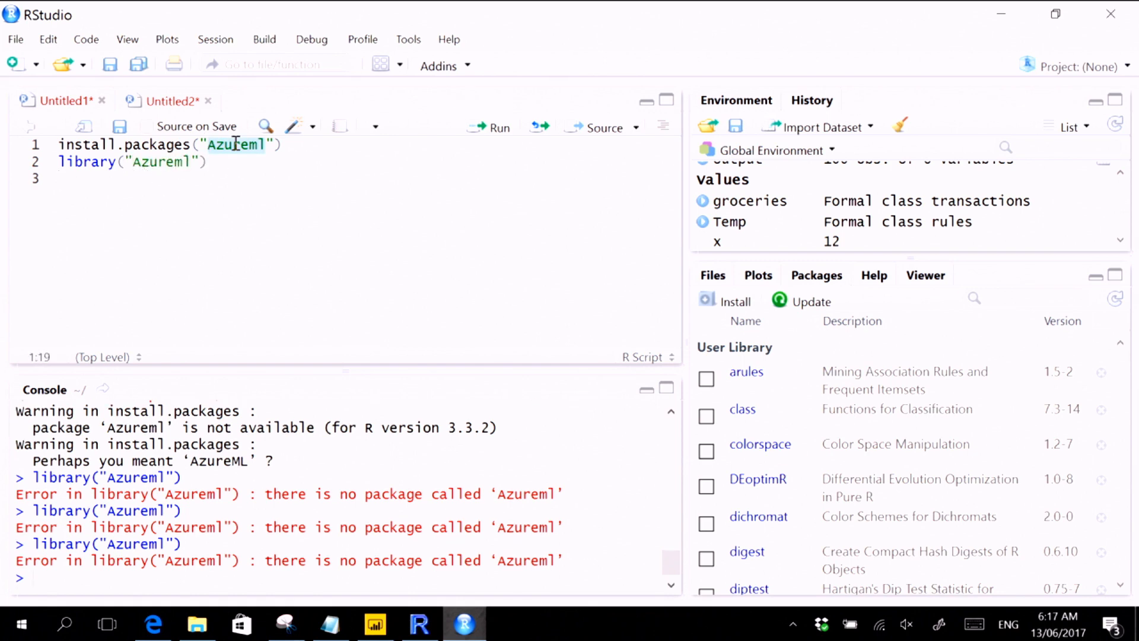
double_click(181, 157)
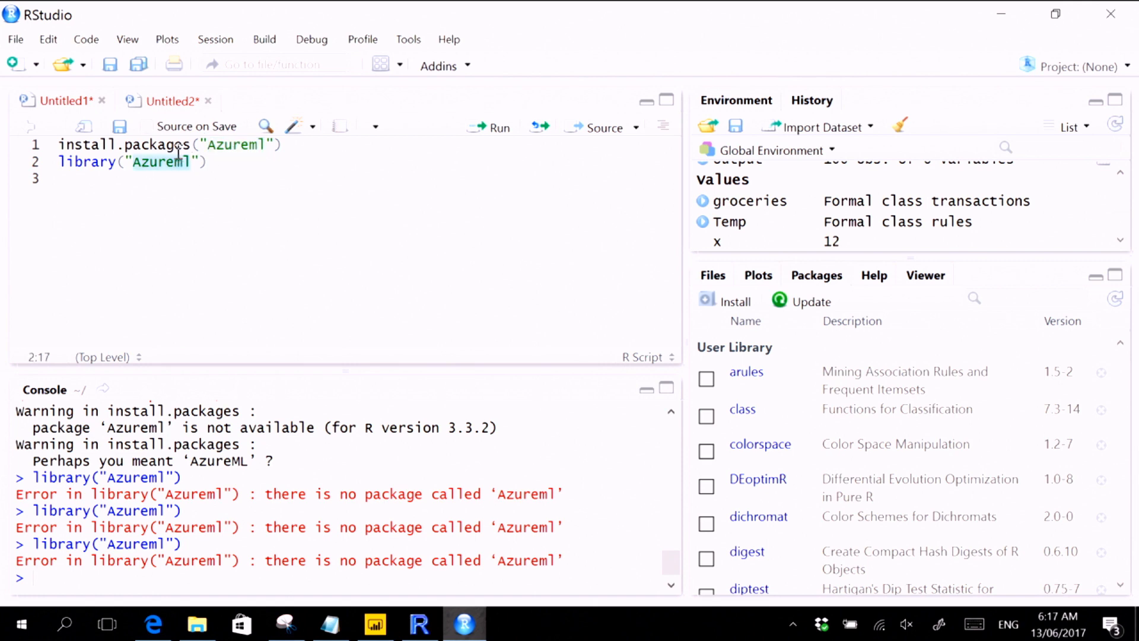
type("Azureml")
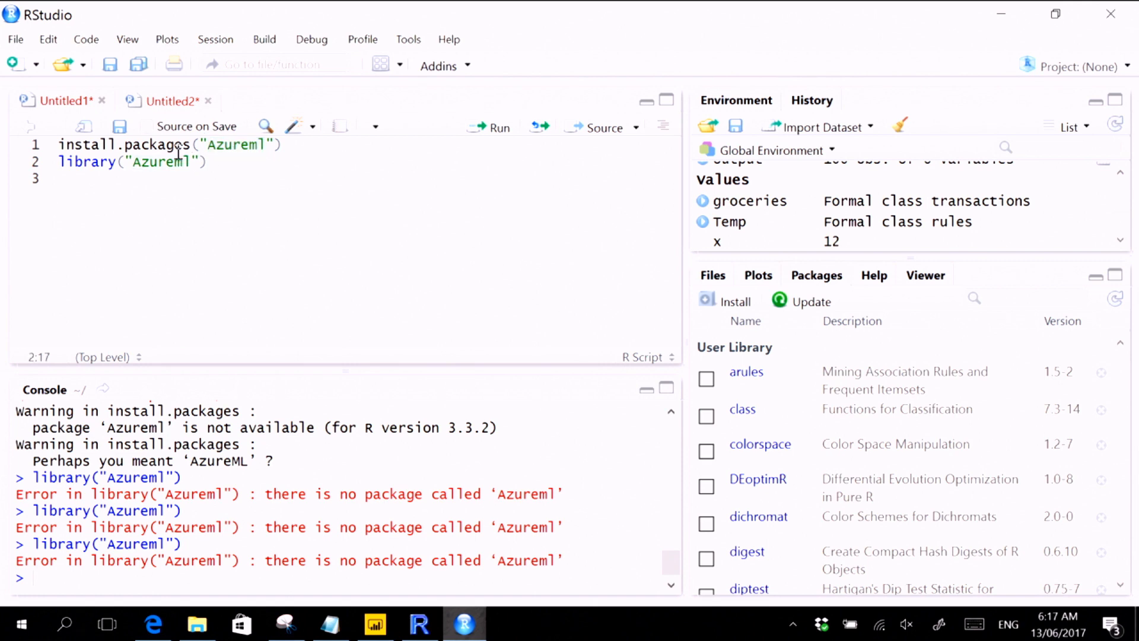
key("ctrl+Return")
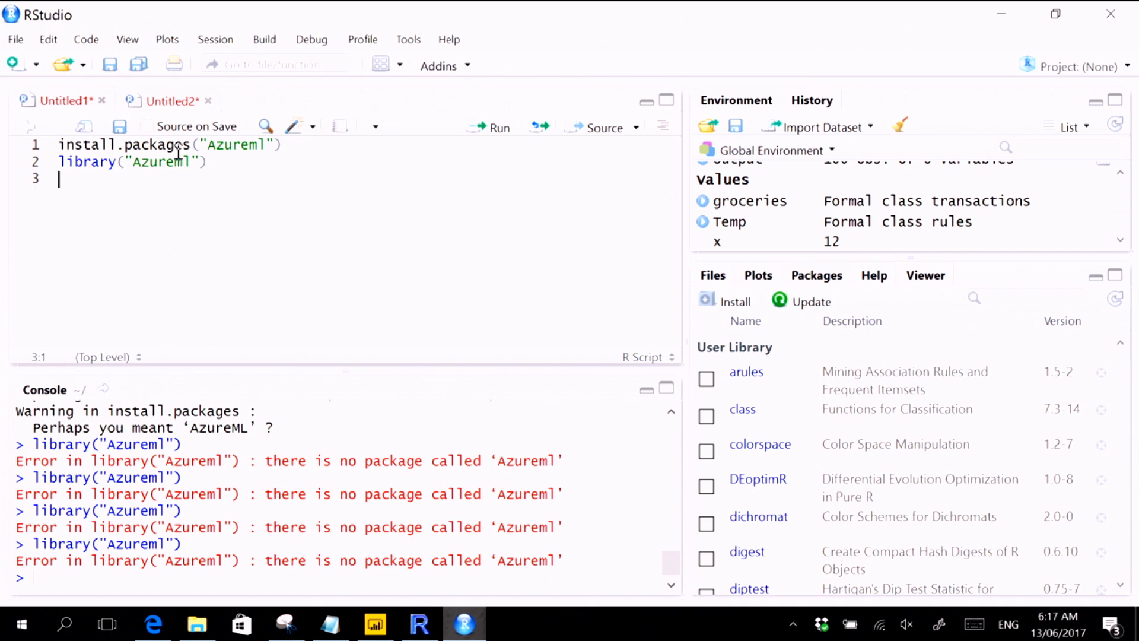
double_click(264, 146)
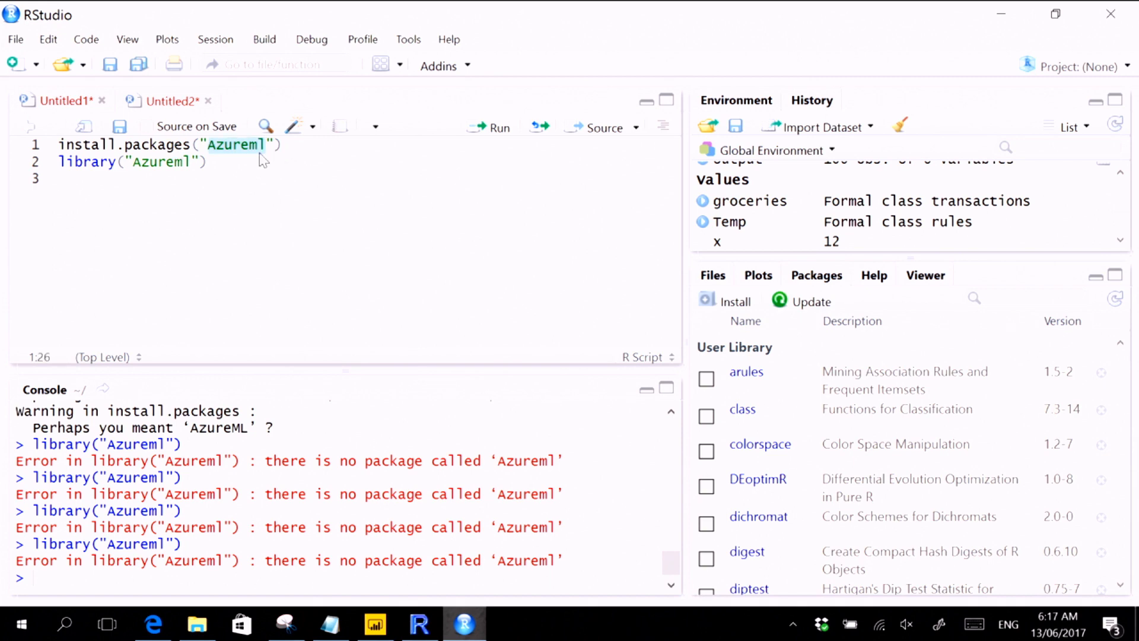
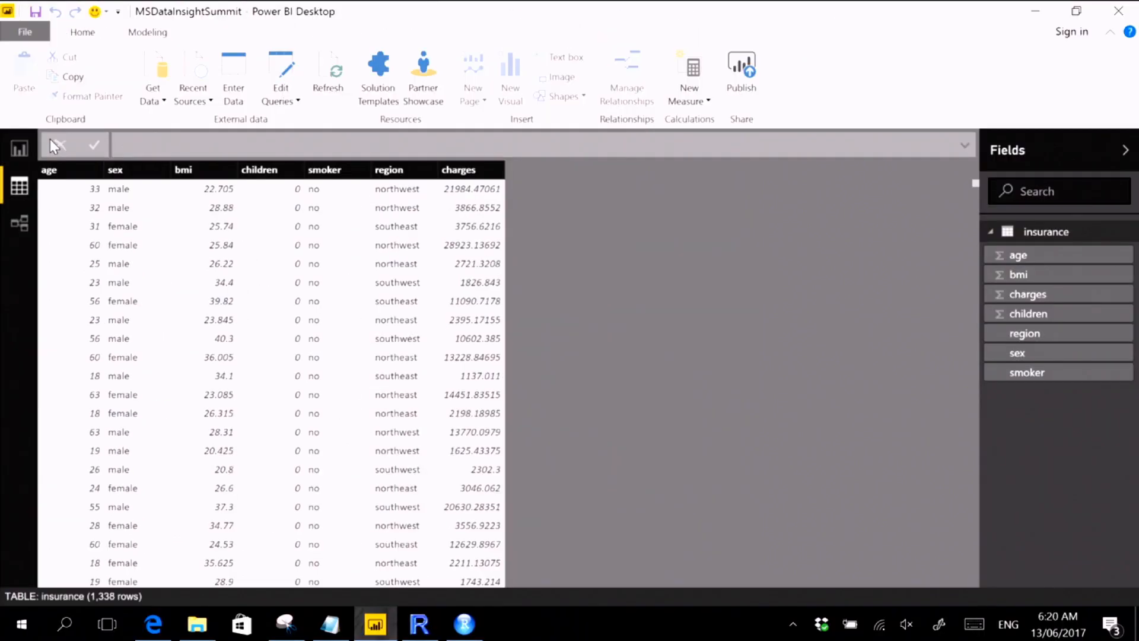
- Add an R visual with the charges and age fields to Page 2 of the report and dismiss the script editor's duplicate-rows notice
left_click(11, 143)
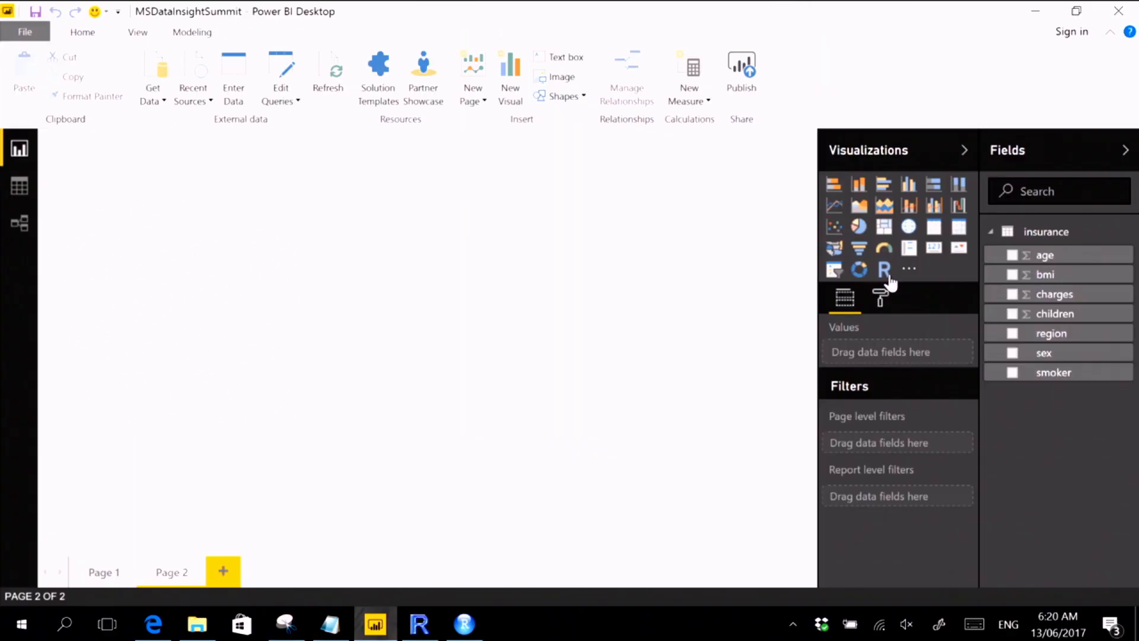
left_click(883, 271)
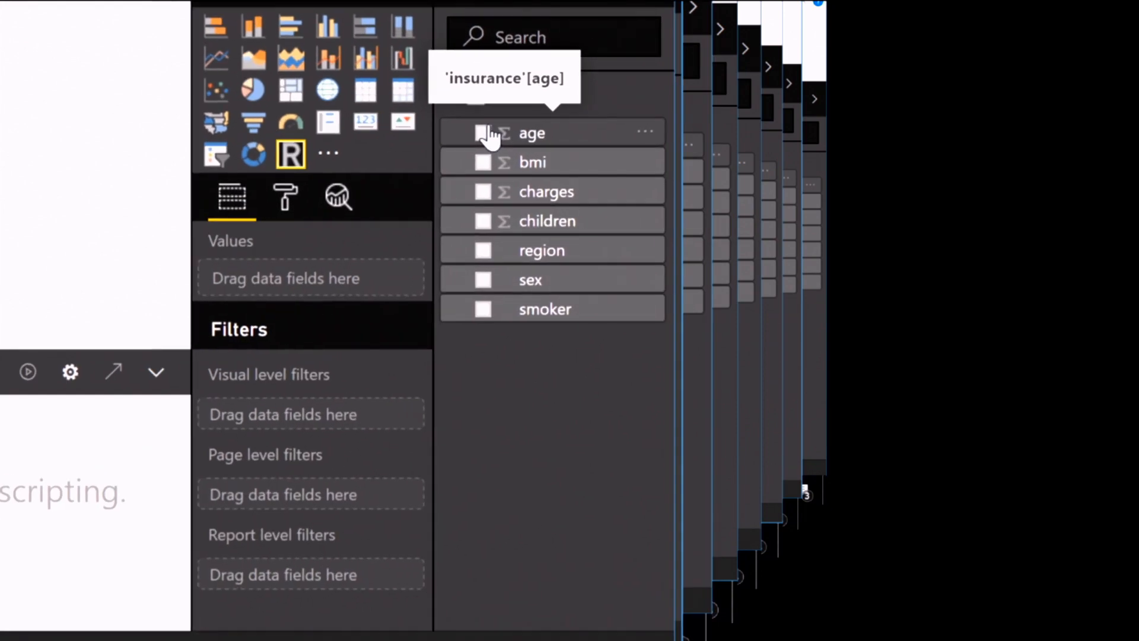
left_click(485, 134)
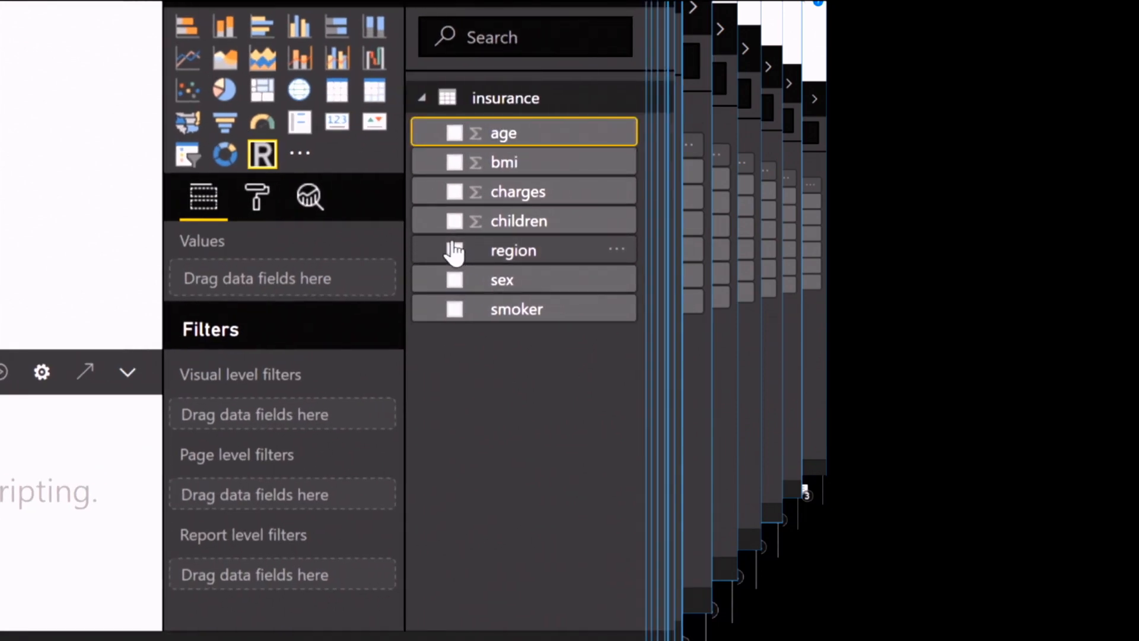
left_click(465, 201)
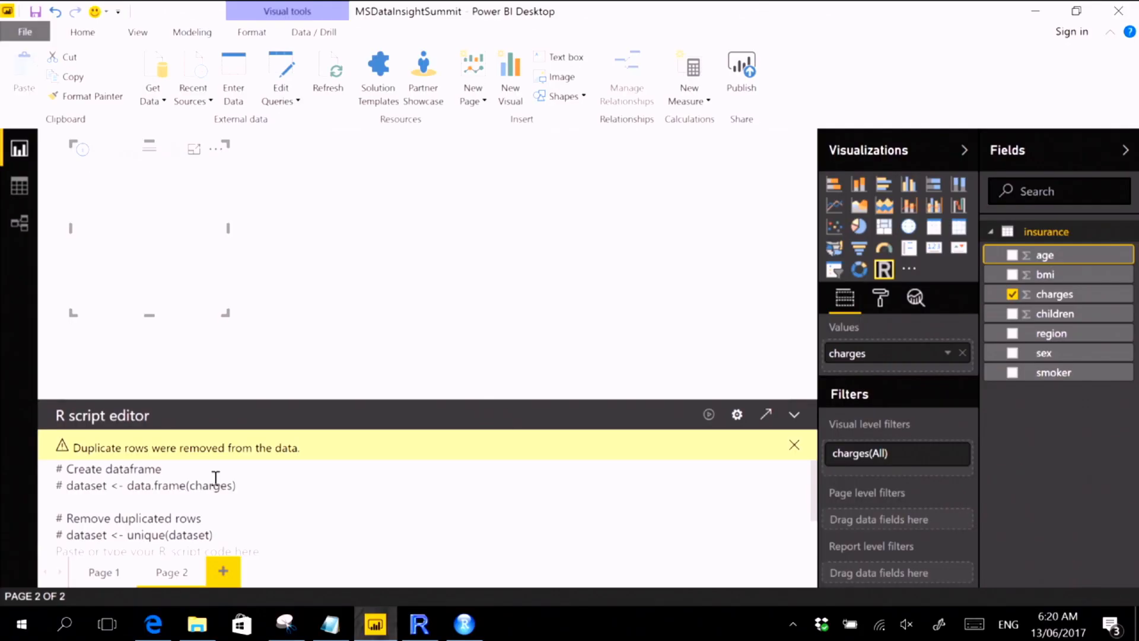
left_click(1012, 255)
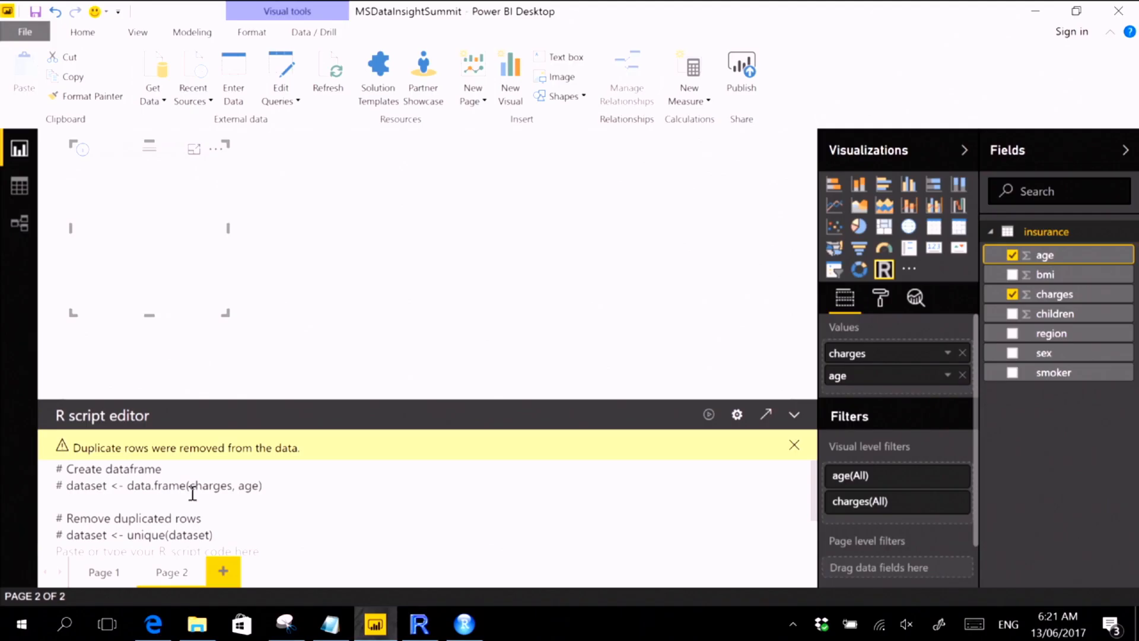
left_click(794, 445)
- Copy the library(PerformanceAnalytics) and chart.Correlation(dataset, pch=23) lines from coderules.txt in Notepad into the R script editor in Power BI Desktop
left_click(330, 624)
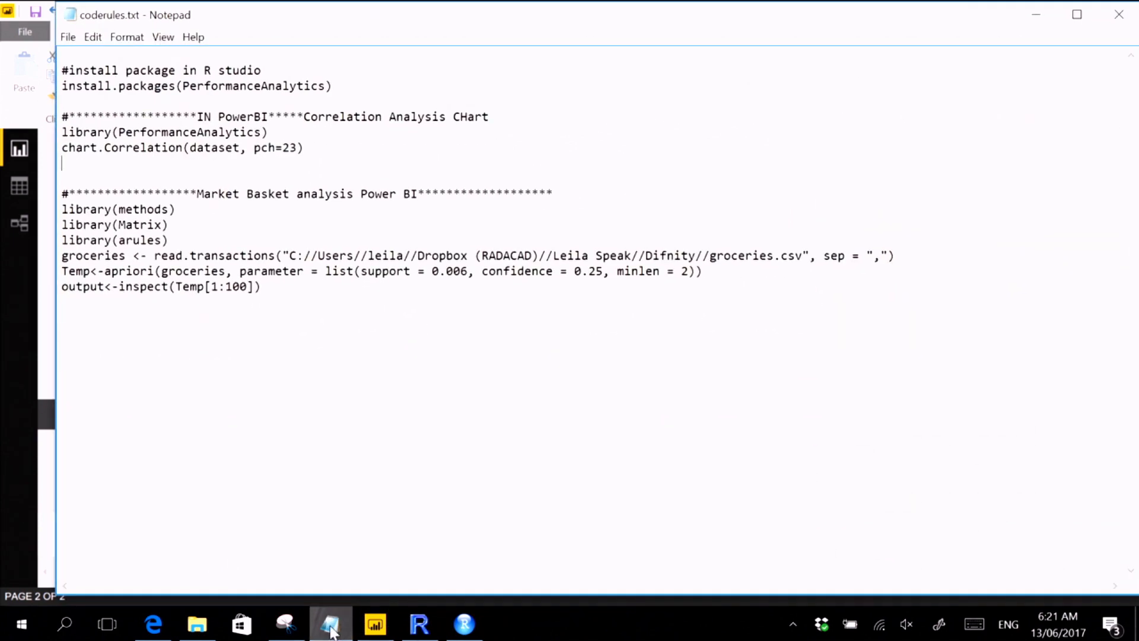
left_click_drag(311, 147, 37, 135)
key("ctrl+c")
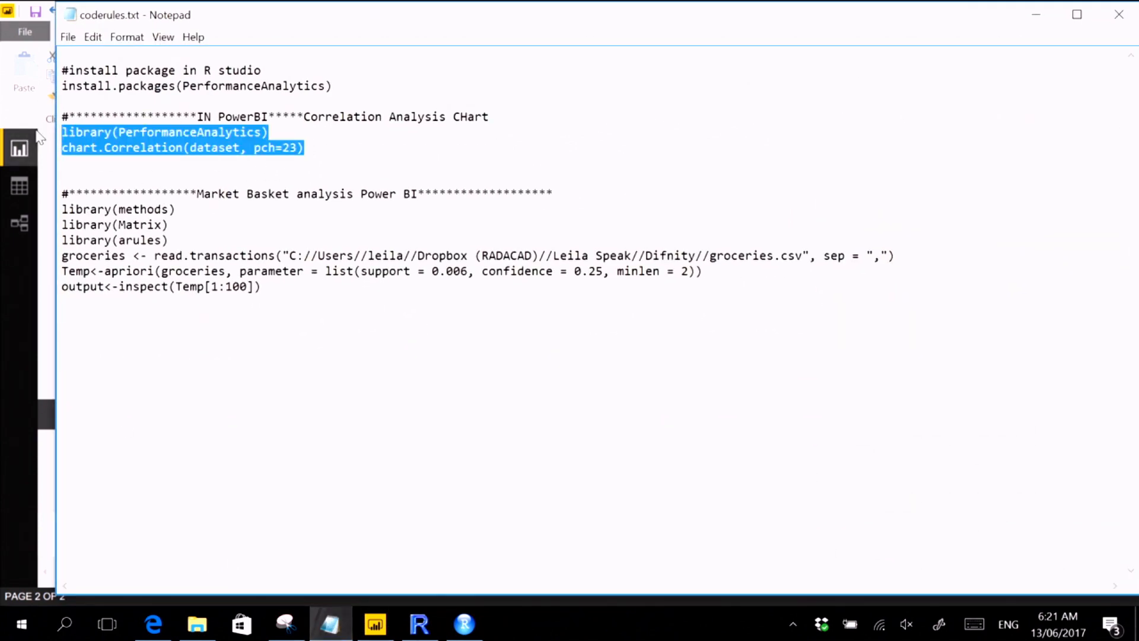
left_click(374, 624)
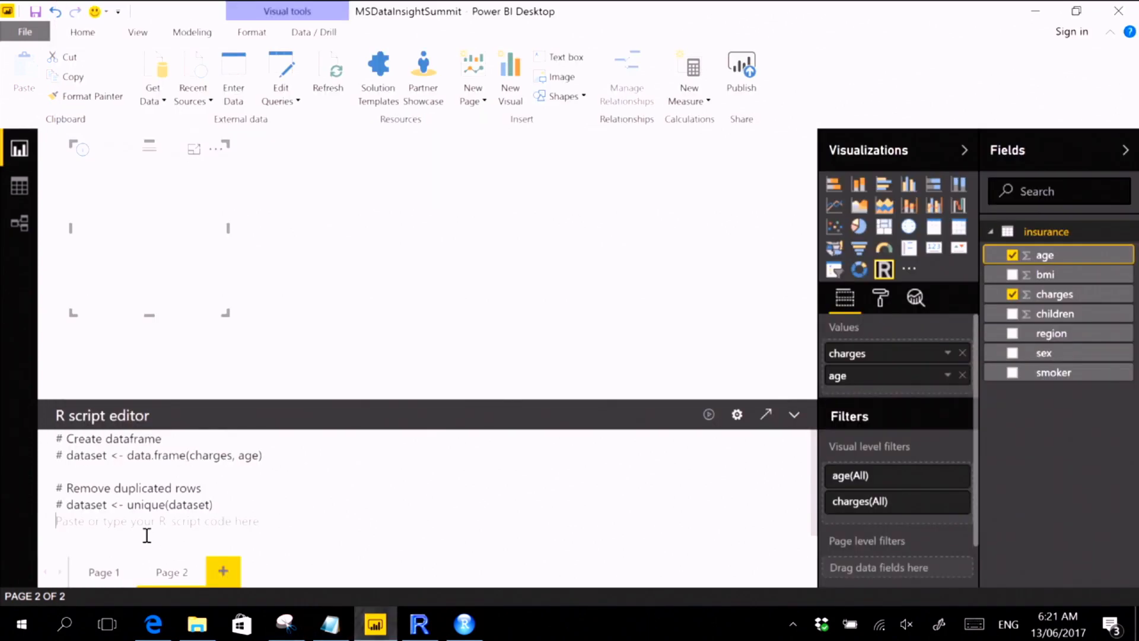
key("ctrl+v")
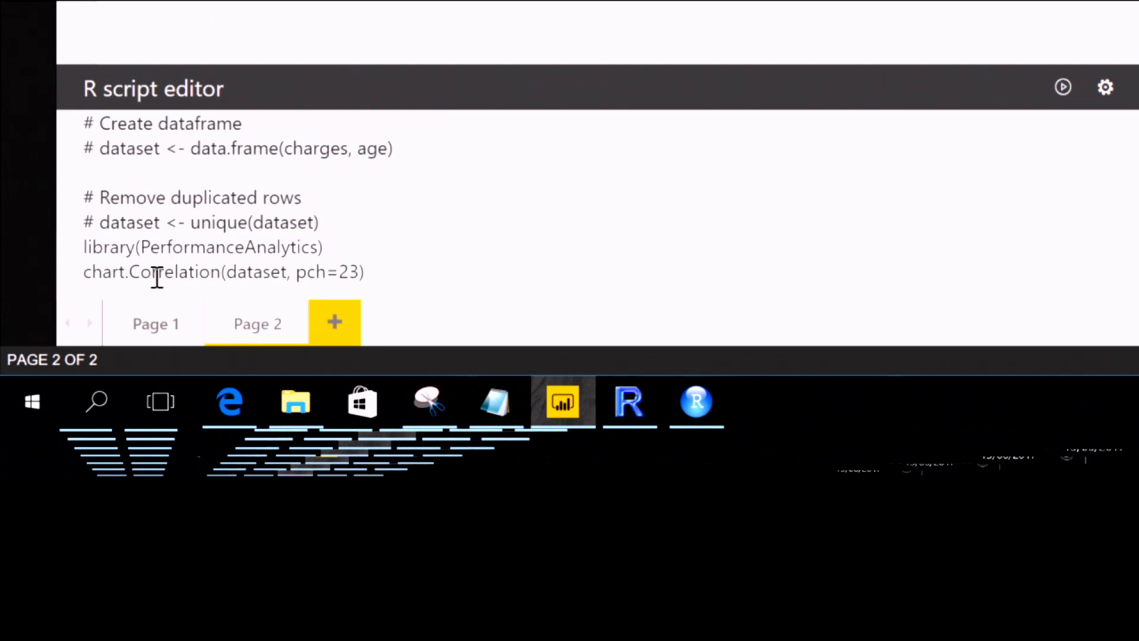
- Examine the dataset argument, the PerformanceAnalytics library line and the chart.Correlation line in the R script
double_click(274, 271)
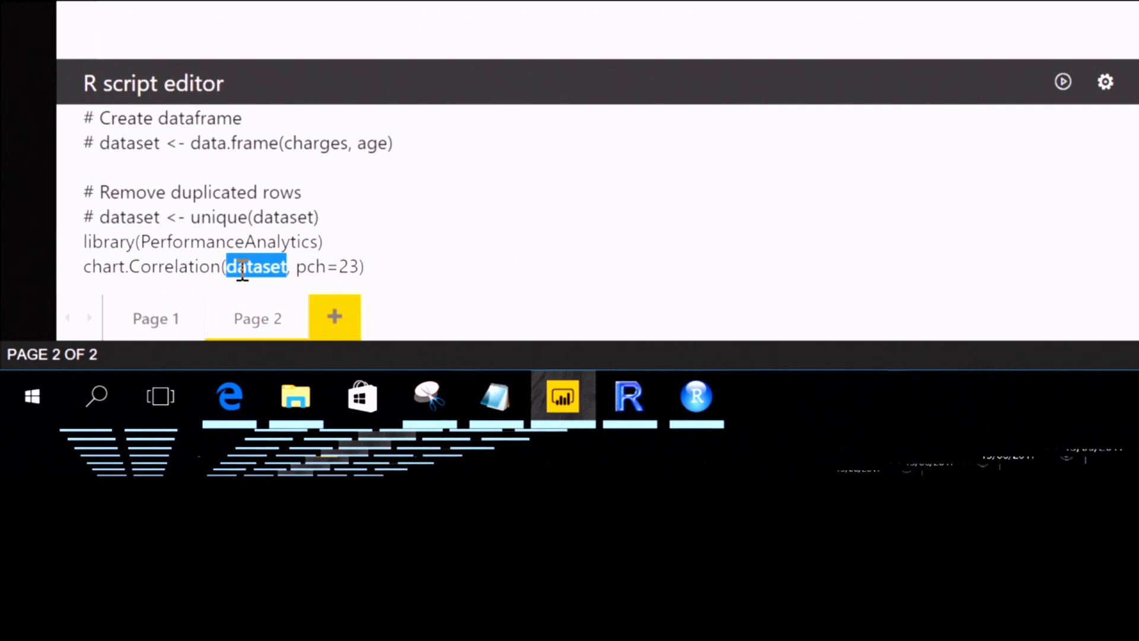
triple_click(178, 247)
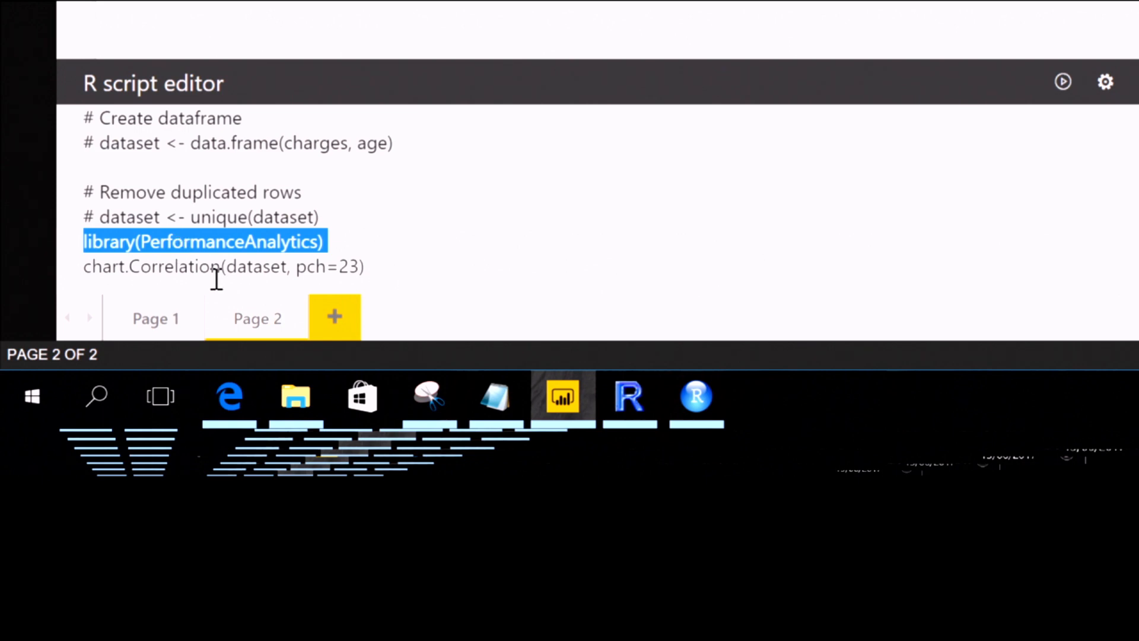
left_click(211, 268)
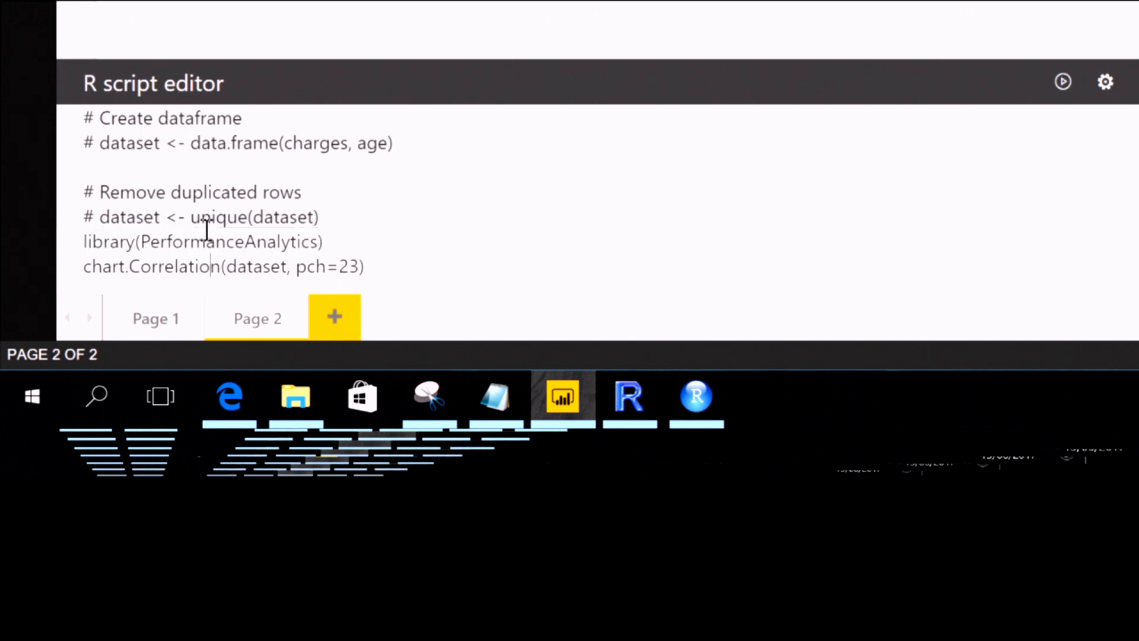
triple_click(211, 270)
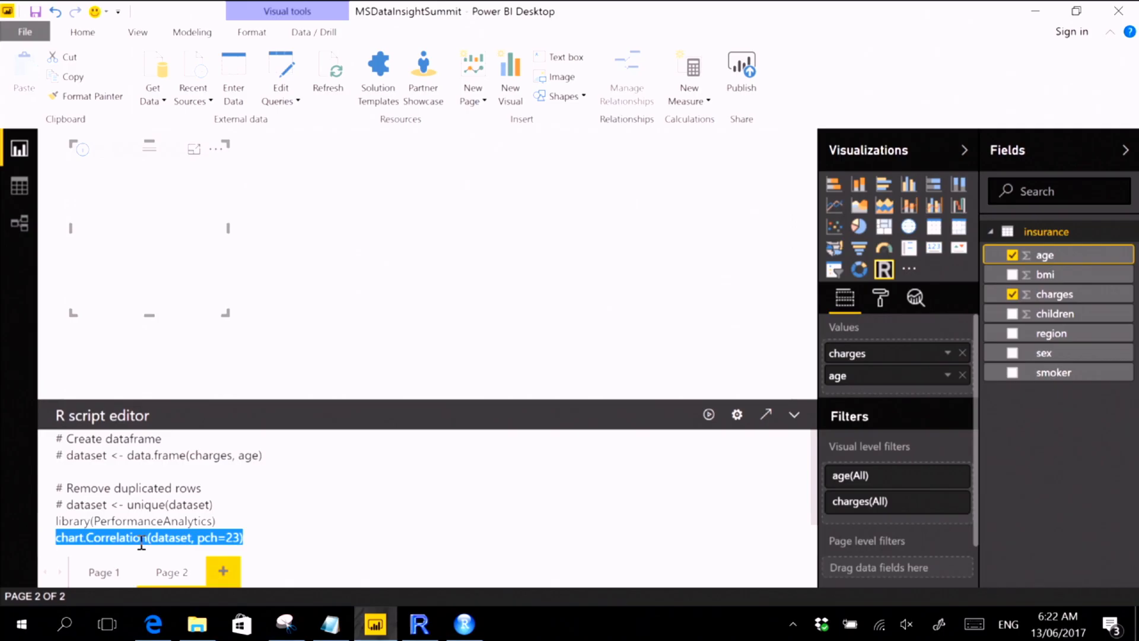
- Run the correlation script and enlarge the R visual of charges and age on Page 2
left_click(710, 415)
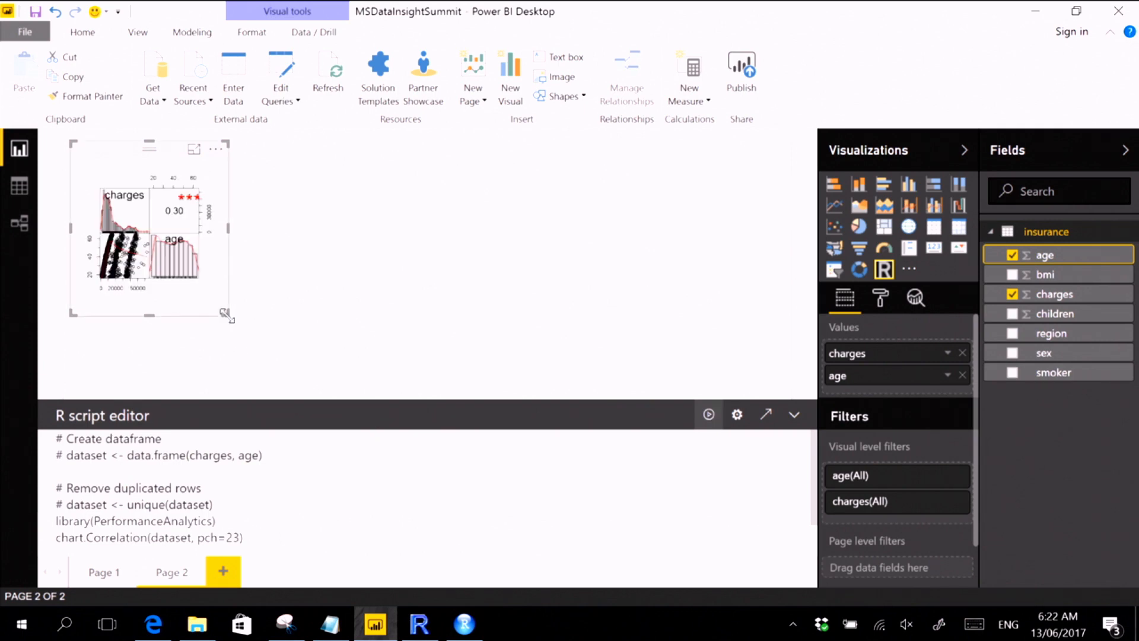
left_click_drag(226, 312, 478, 428)
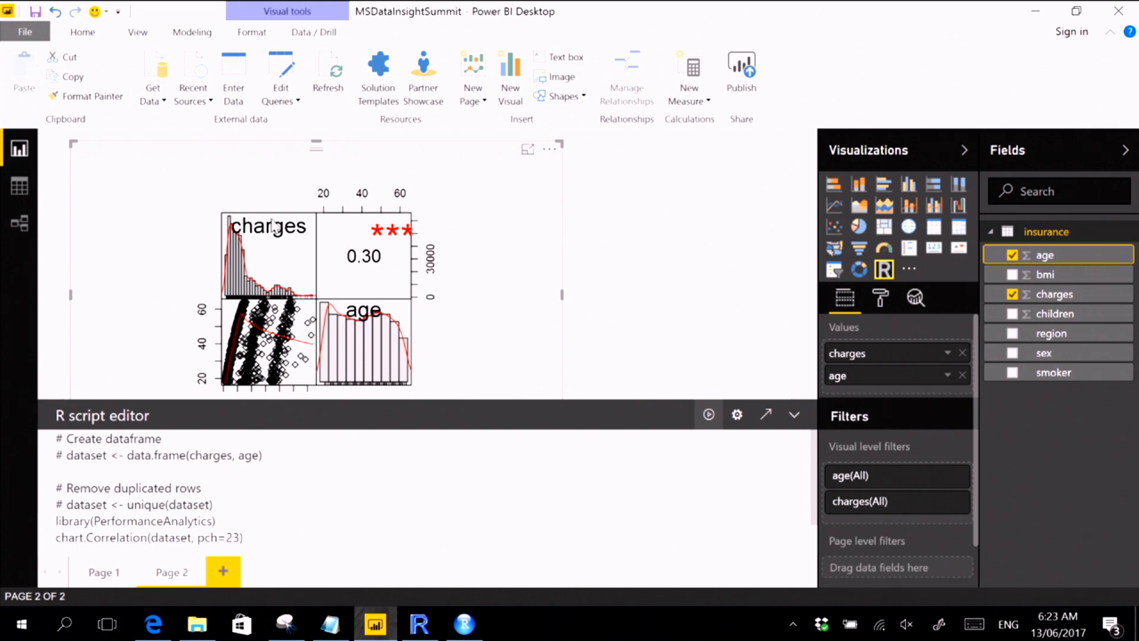
- Add a separate slicer for the sex field on Page 2 beside the correlation chart
left_click(632, 253)
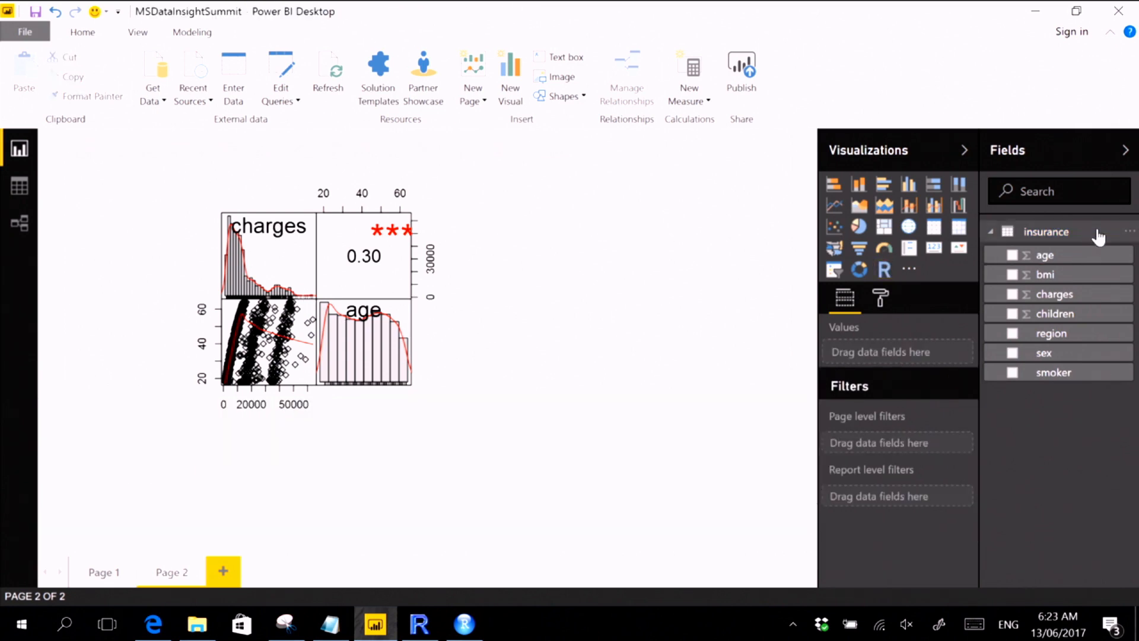
left_click(1011, 352)
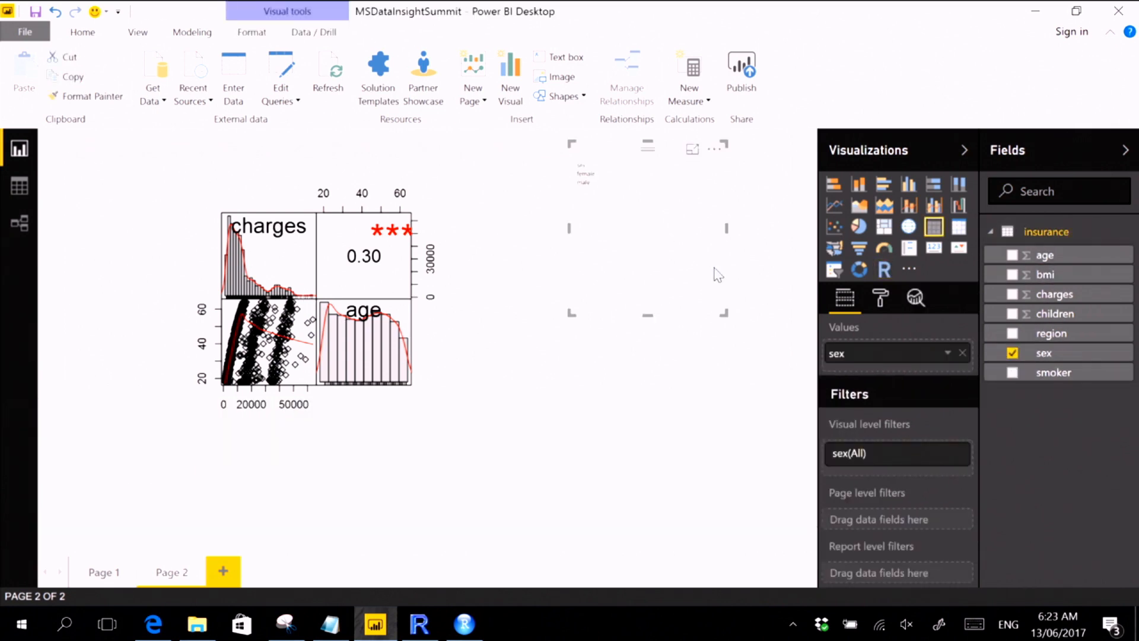
left_click(833, 269)
- Switch the sex slicer between female and male, leave male selected, and shorten the slicer to fit its options
left_click(579, 179)
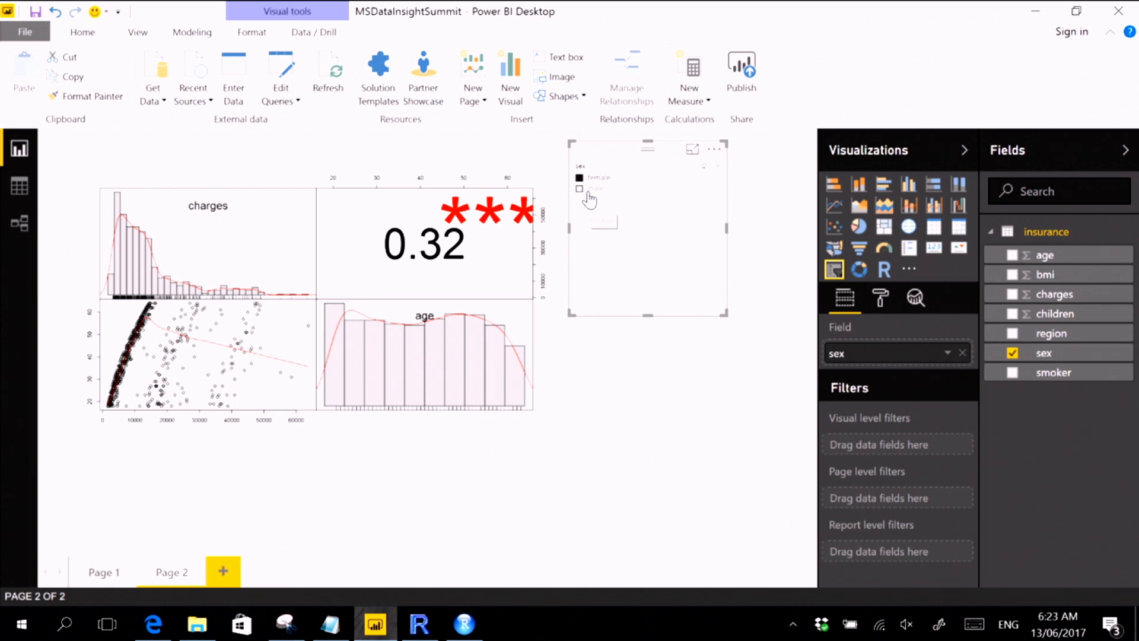
left_click(586, 188)
left_click(587, 178)
left_click(593, 189)
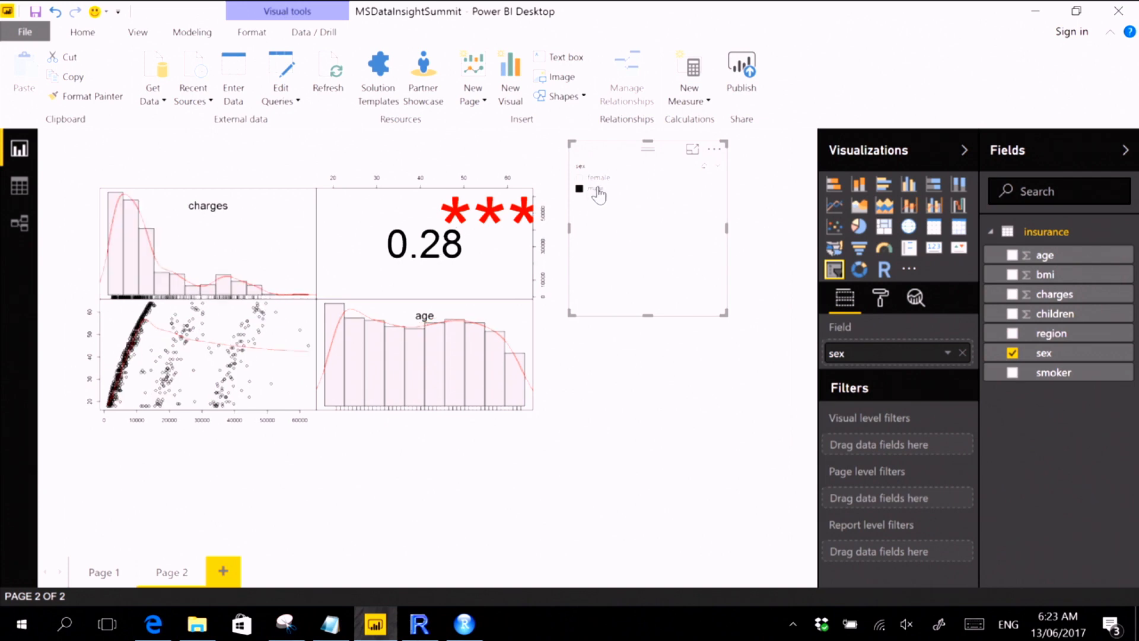
left_click_drag(648, 314, 646, 218)
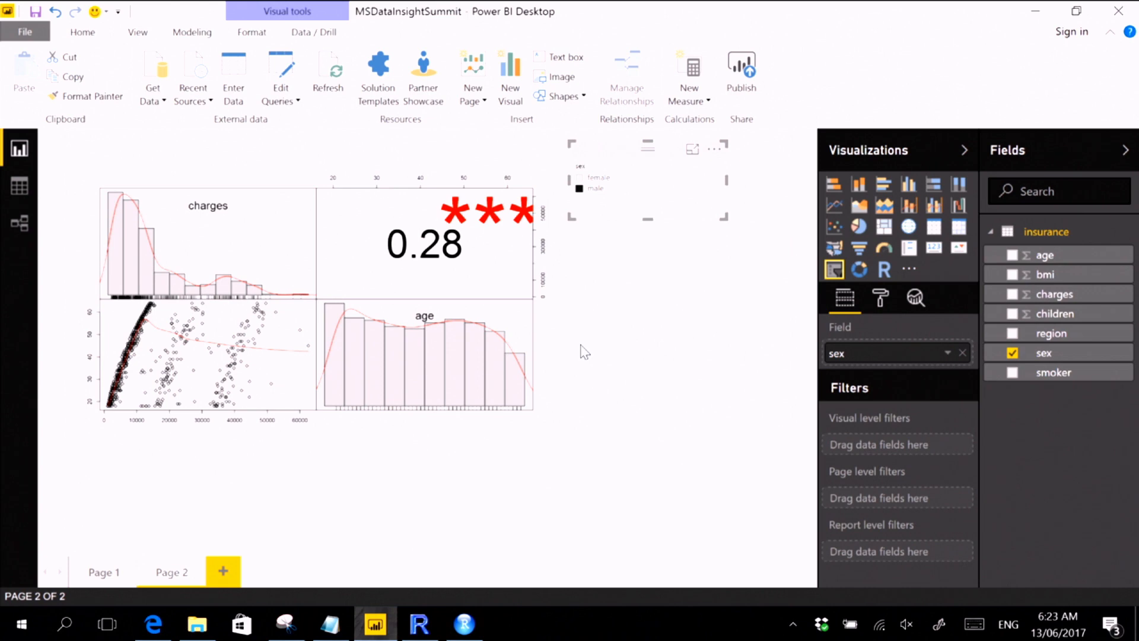
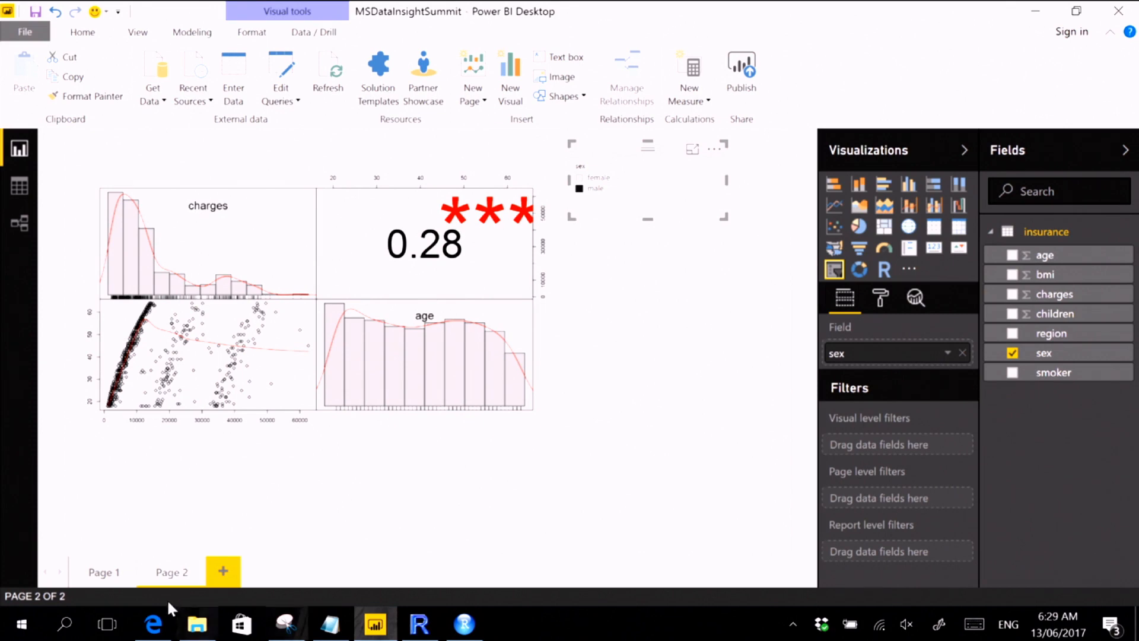
- Open groceries.csv in Excel from the Files folder in File Explorer and examine column A and rows 1 to 3
left_click(198, 628)
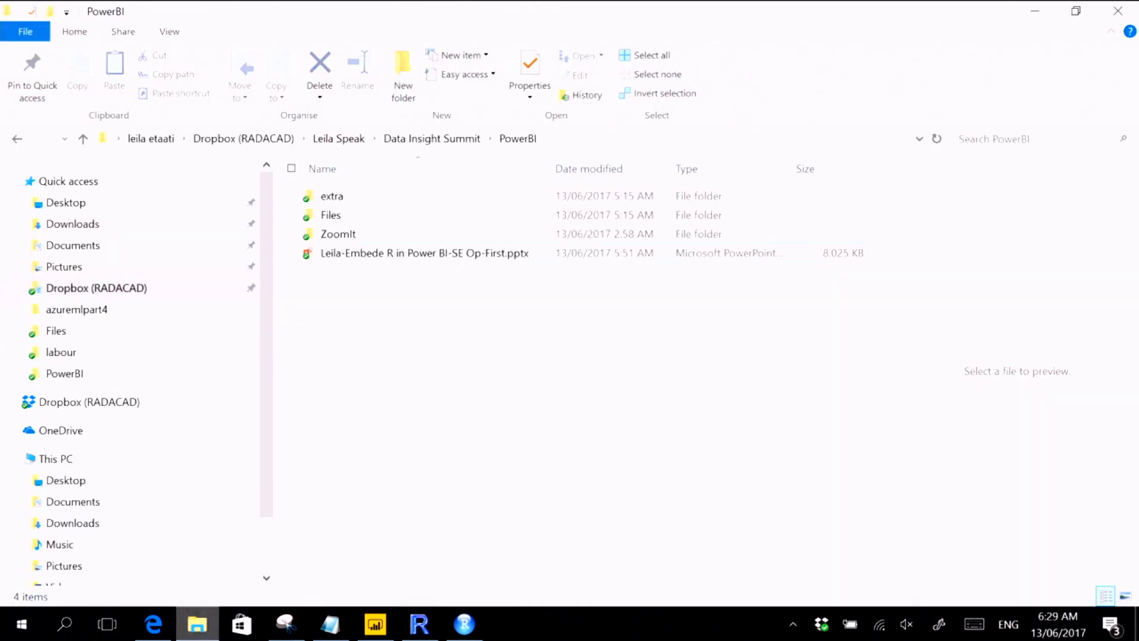
double_click(350, 218)
double_click(355, 253)
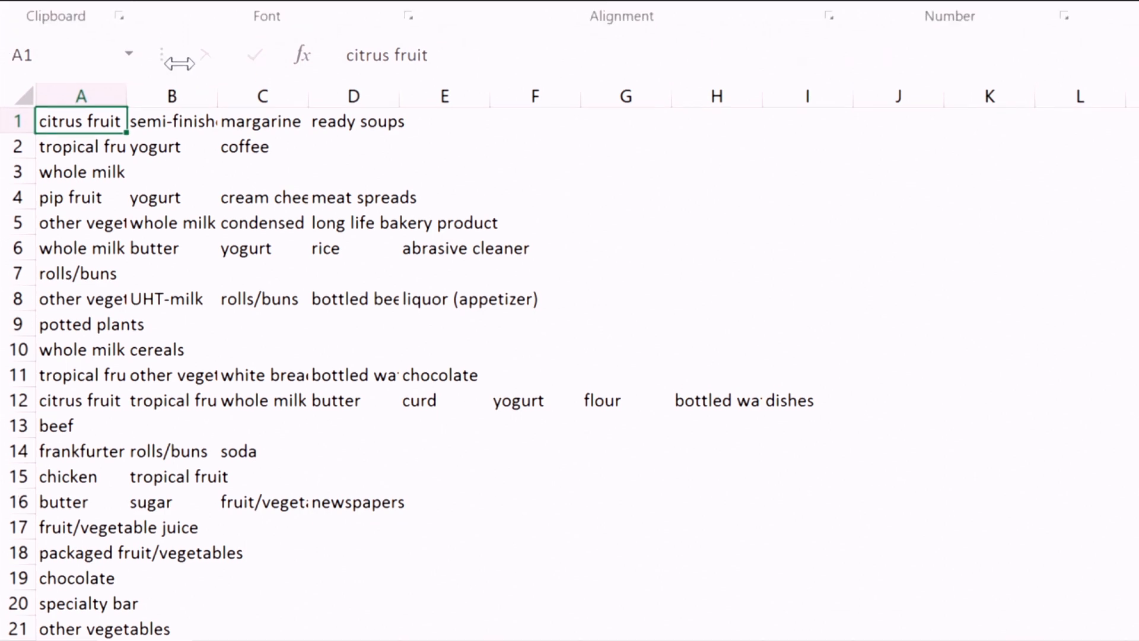
left_click(111, 89)
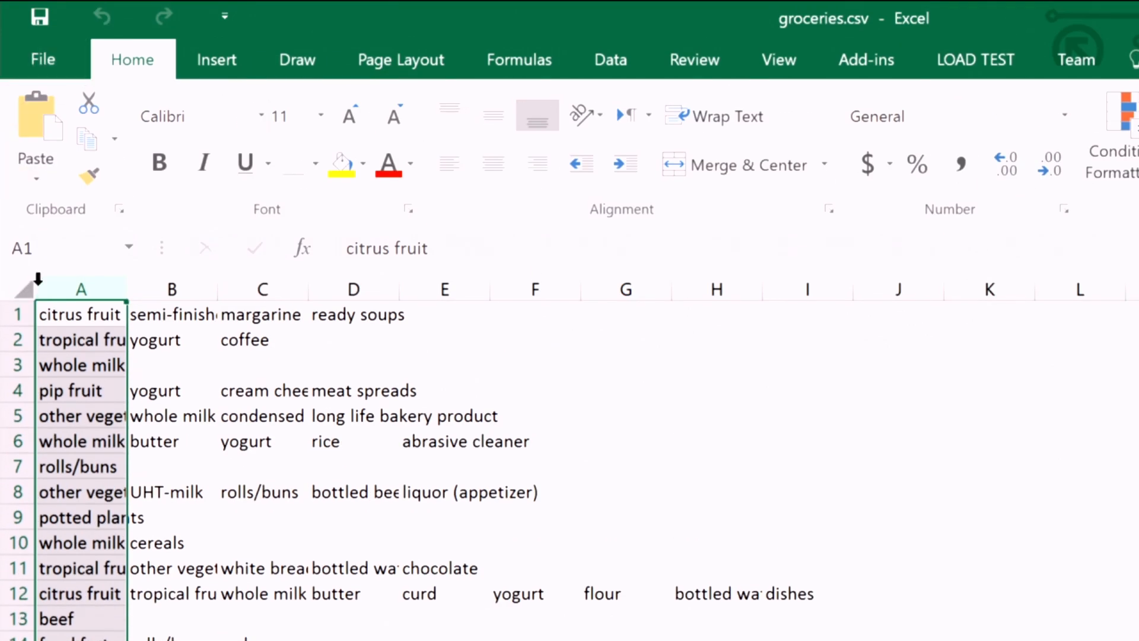
left_click(11, 317)
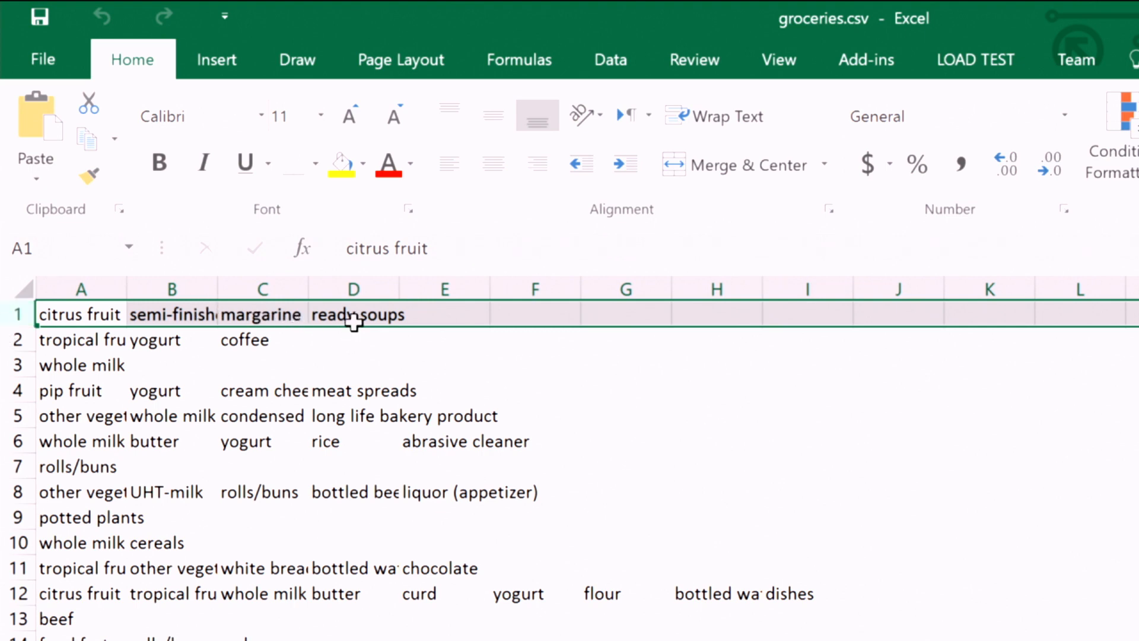
left_click(13, 340)
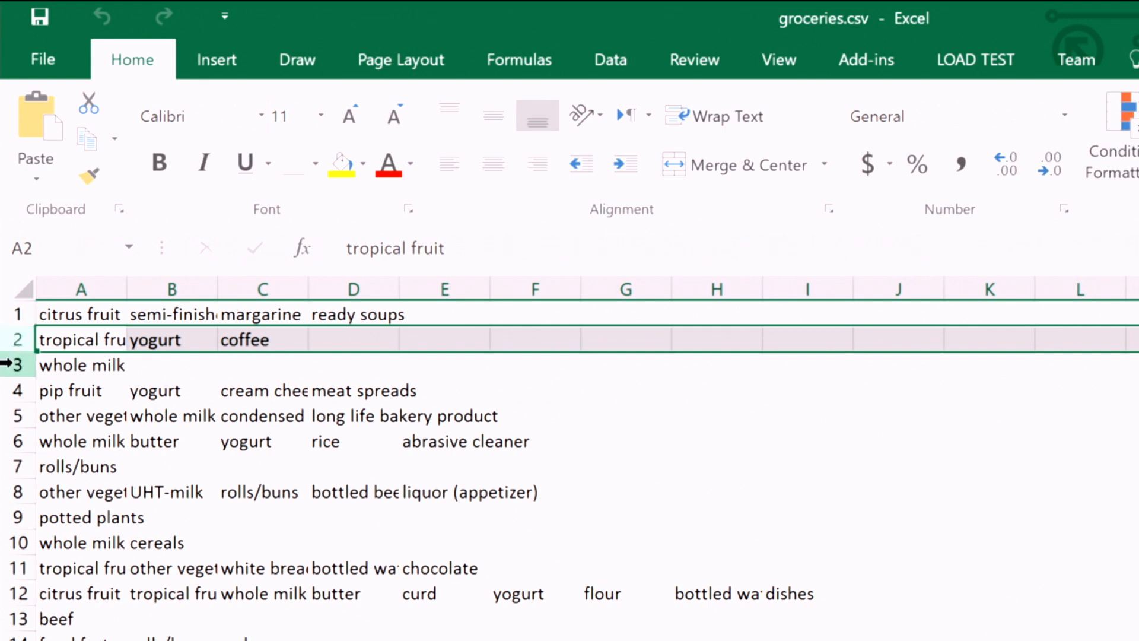
left_click(9, 365)
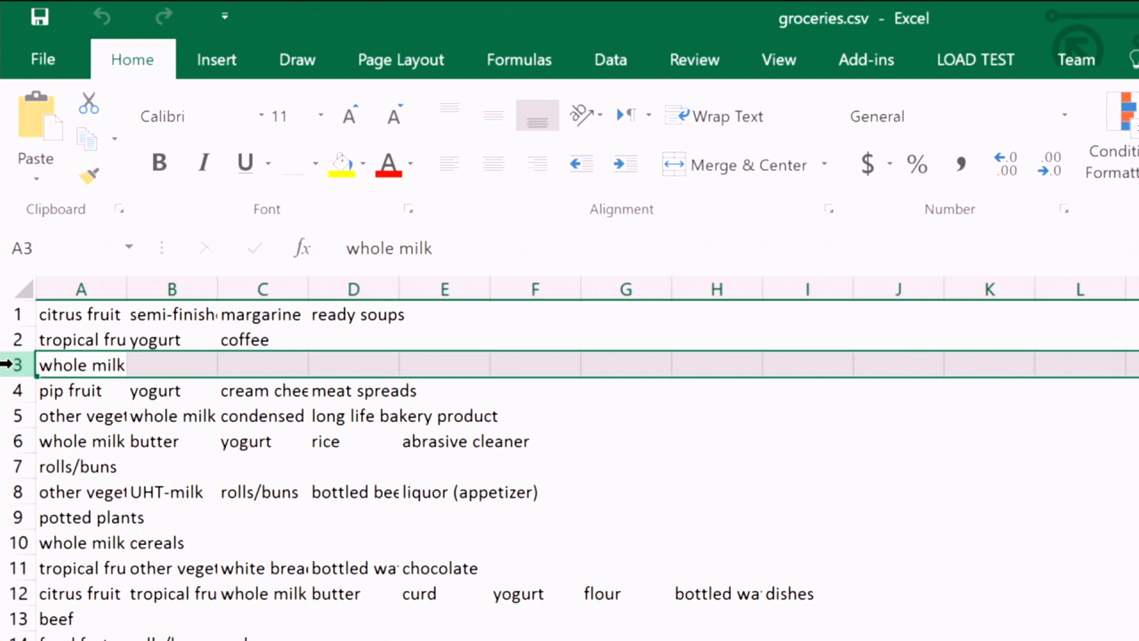
type("4")
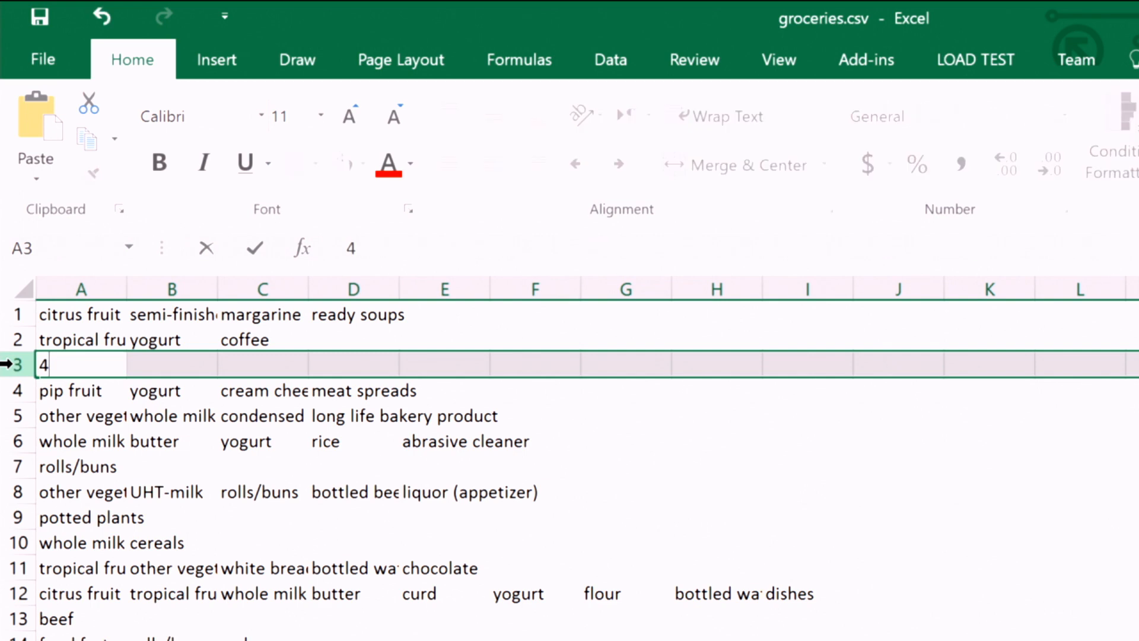
key("ctrl+z")
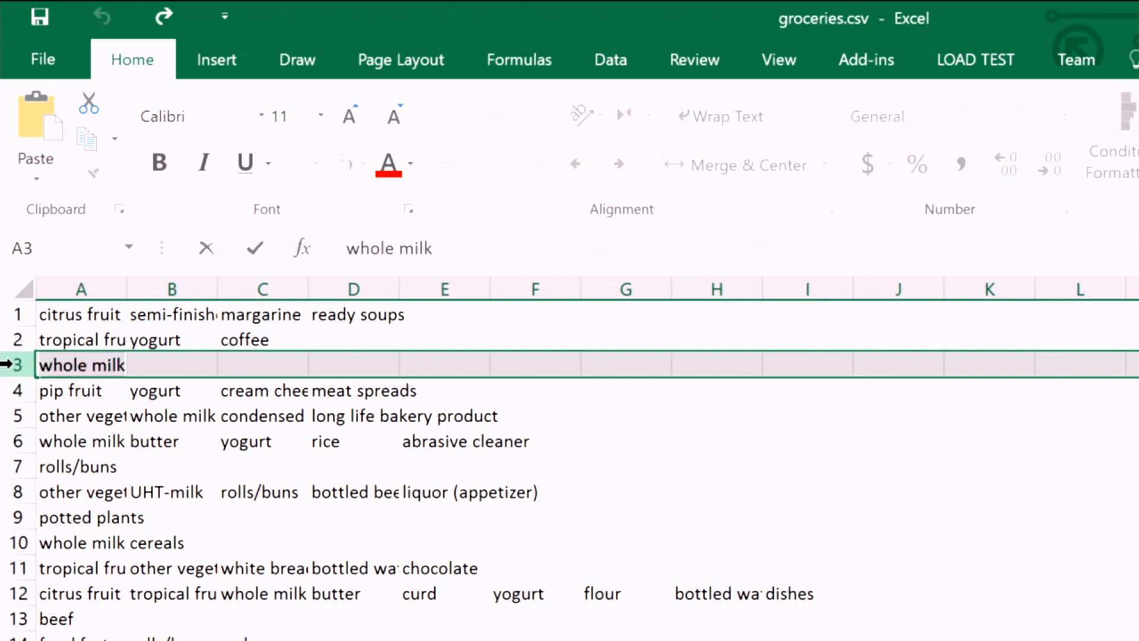
key("Escape")
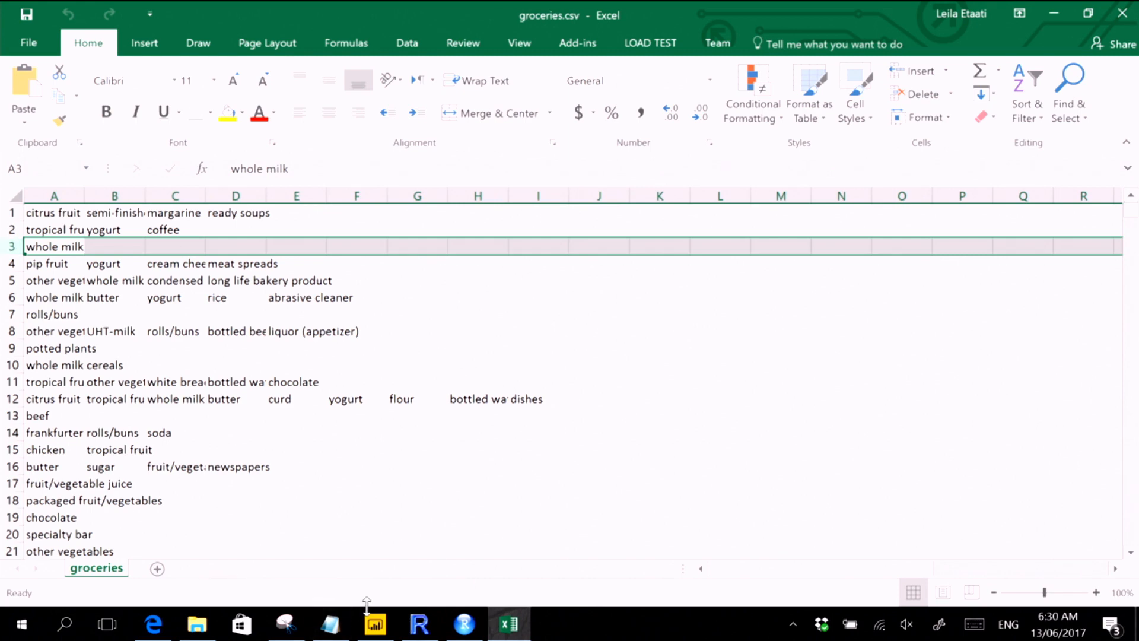
- Select the market basket analysis code in coderules.txt in Notepad, from library(methods) to the output<-inspect(Temp[1:100]) line
left_click(330, 623)
left_click(210, 289)
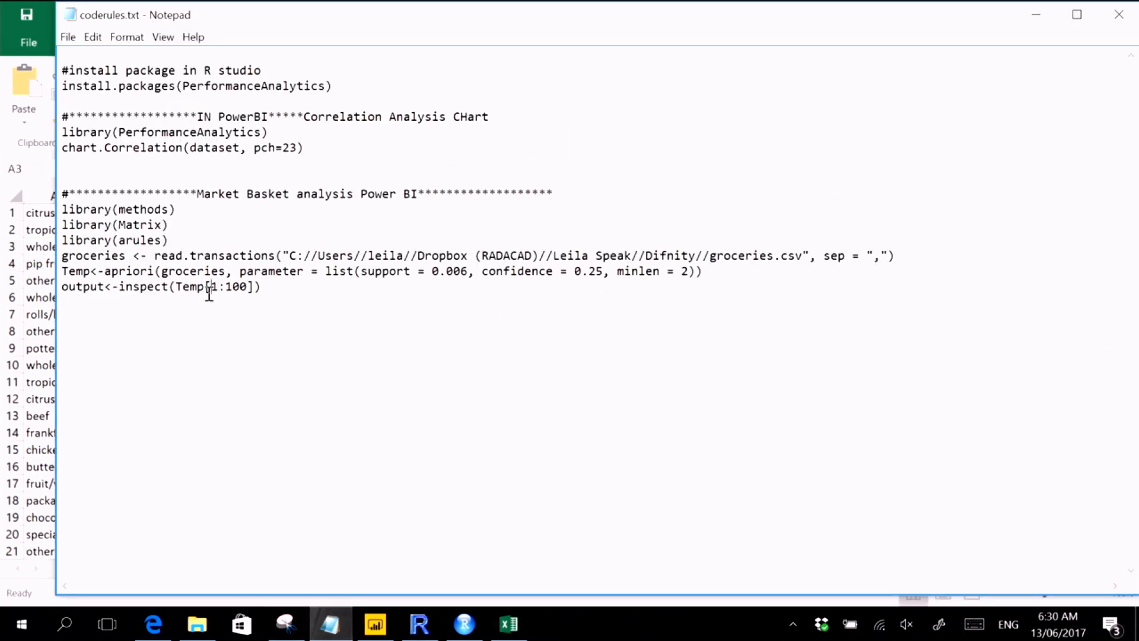
left_click_drag(62, 209, 281, 296)
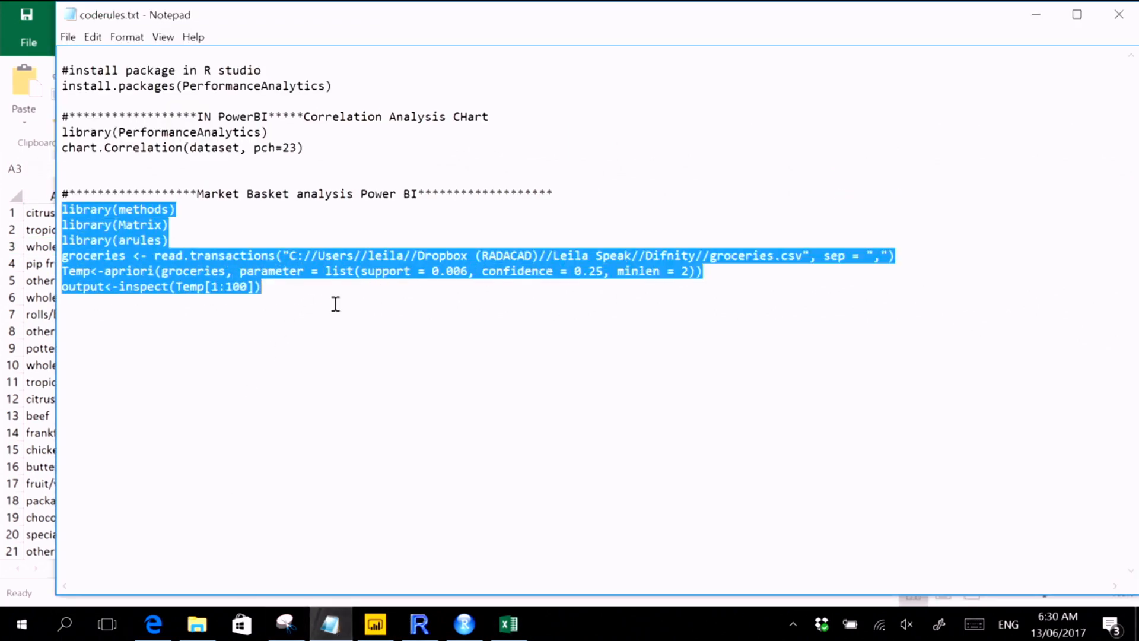
- Open the Query Editor in Power BI Desktop and remove the Changed Type and Promoted Headers steps from the insurance query
left_click(375, 623)
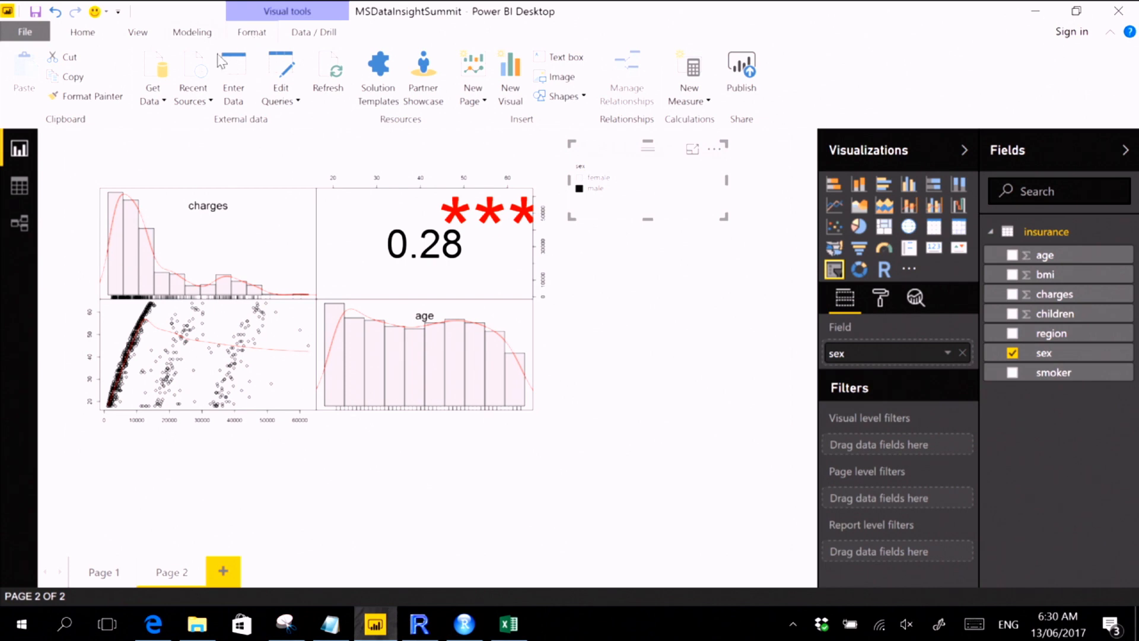
left_click(284, 102)
left_click(270, 118)
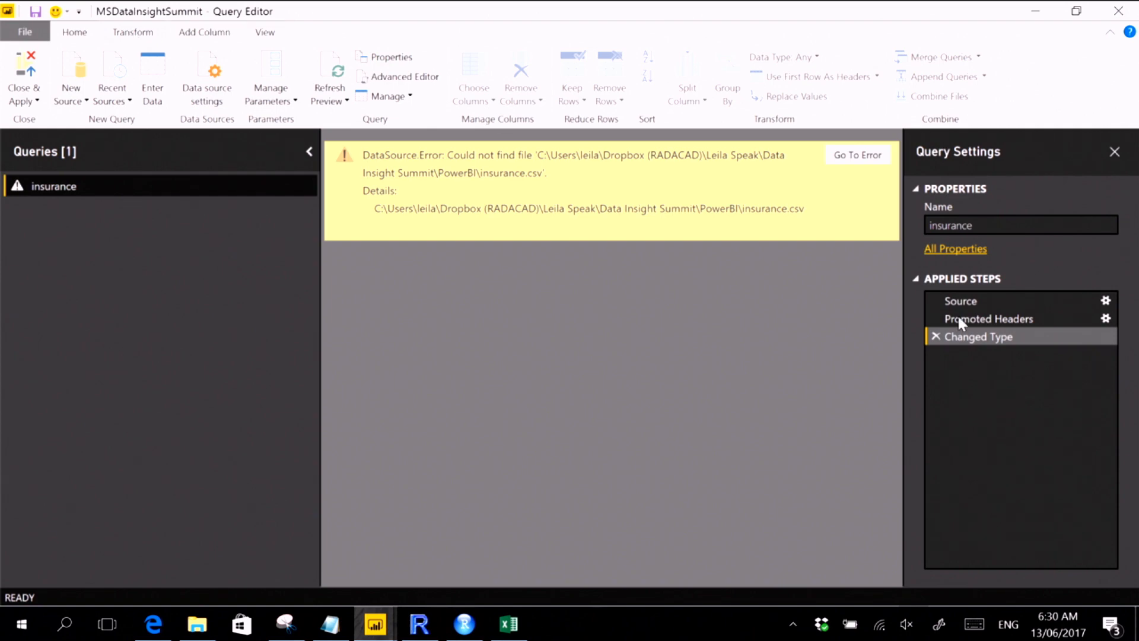
left_click(935, 336)
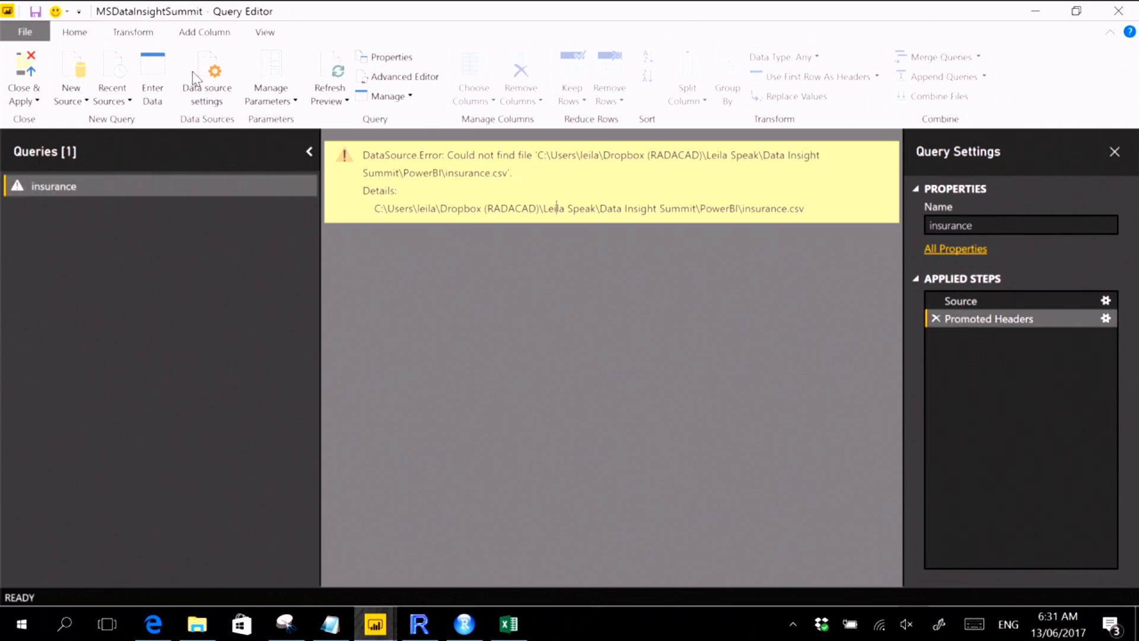
left_click(136, 35)
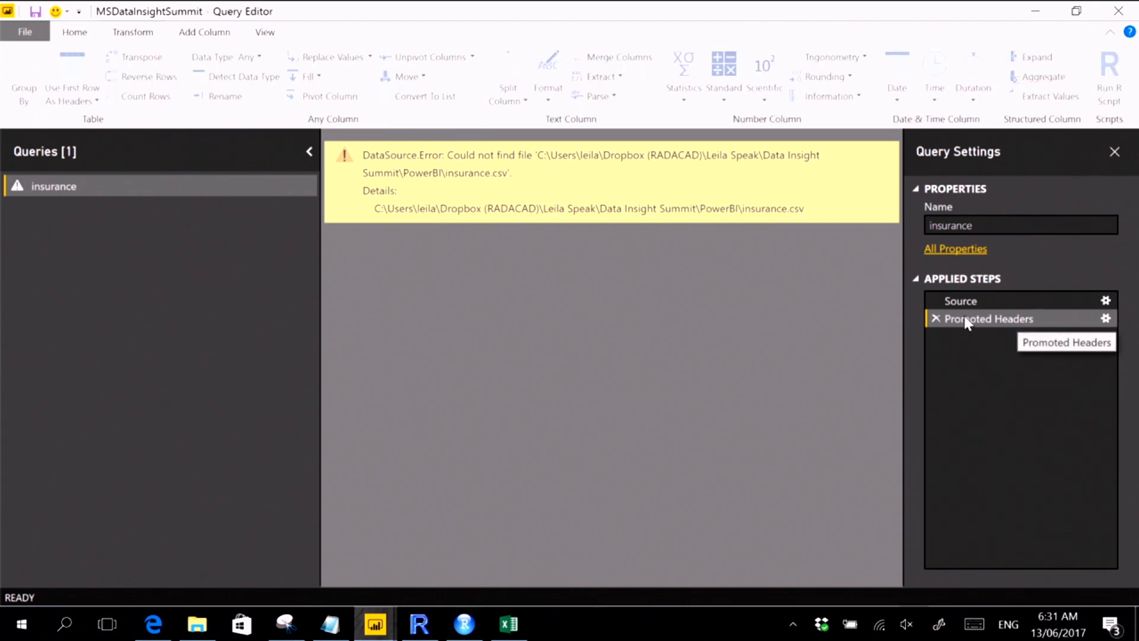
left_click(935, 319)
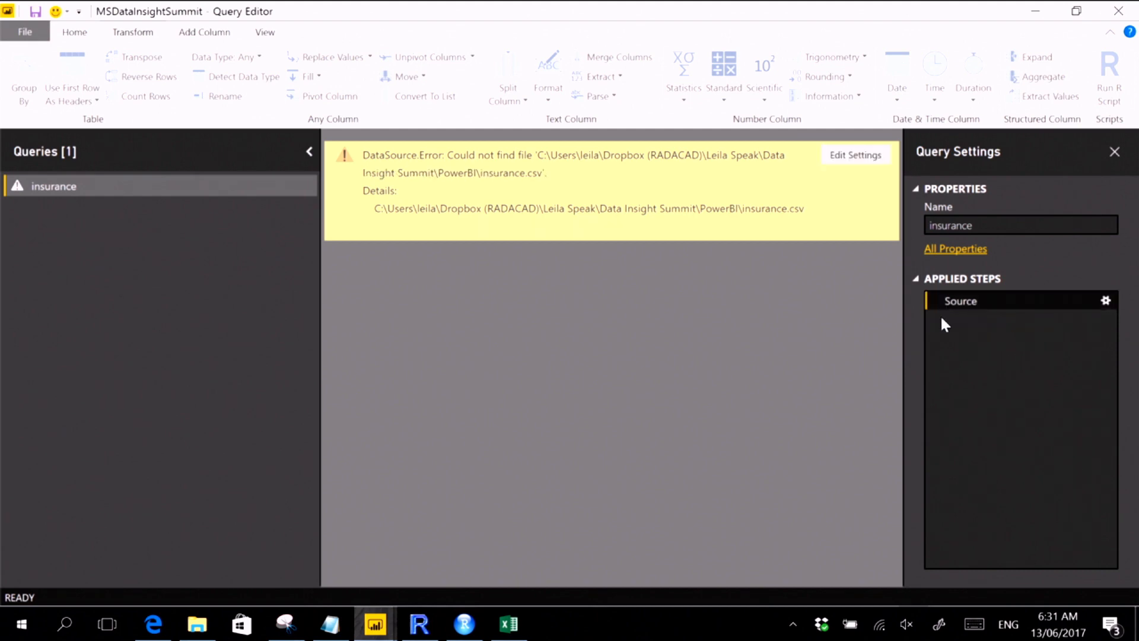
- Add a new Excel source query from Sheet1 of Book1 (Autosaved).xlsx in the extra folder
left_click(81, 33)
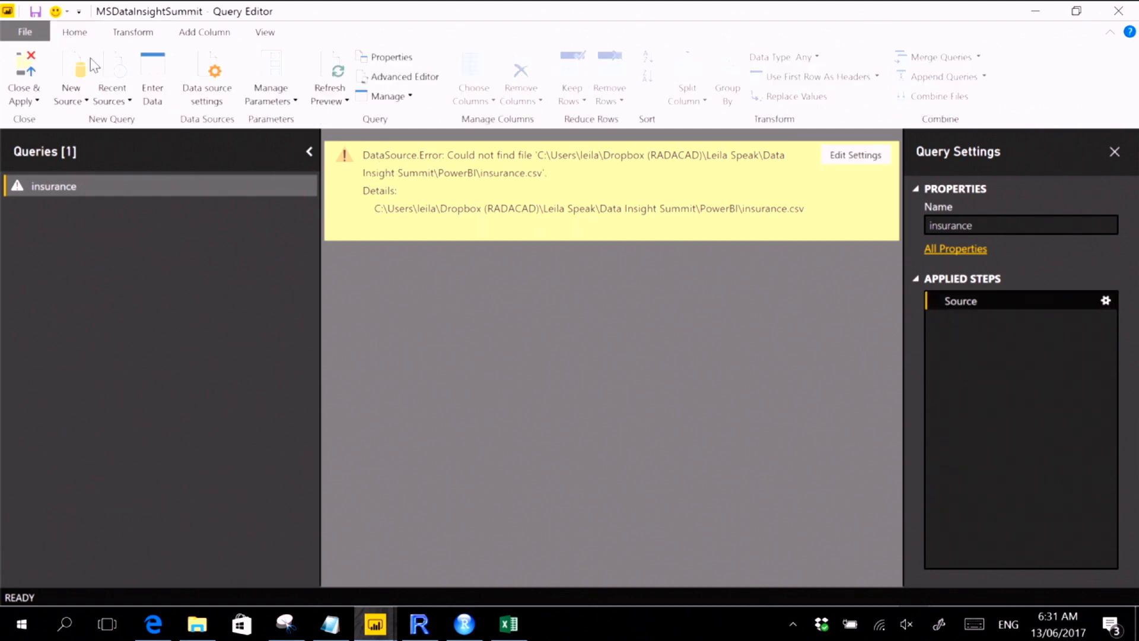
left_click(66, 105)
left_click(59, 153)
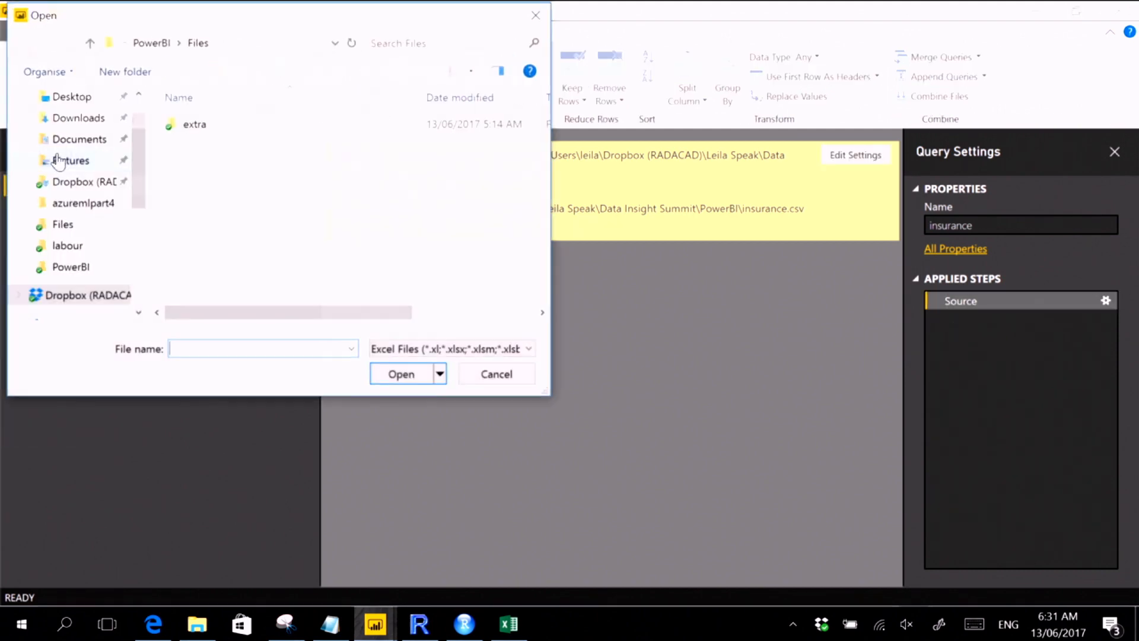
double_click(189, 124)
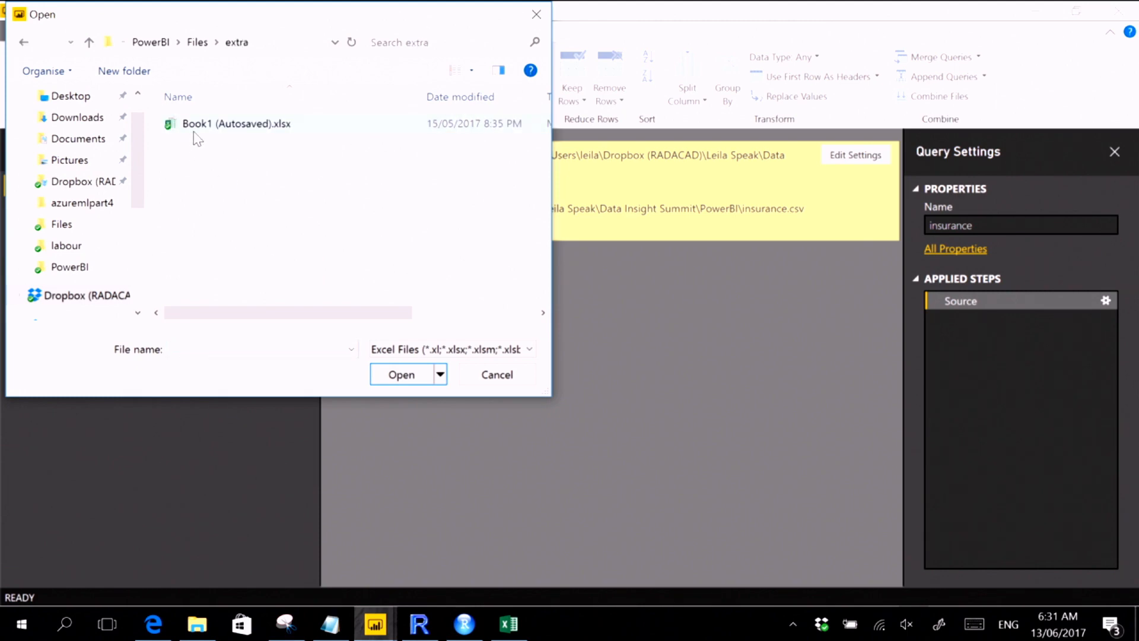
double_click(201, 124)
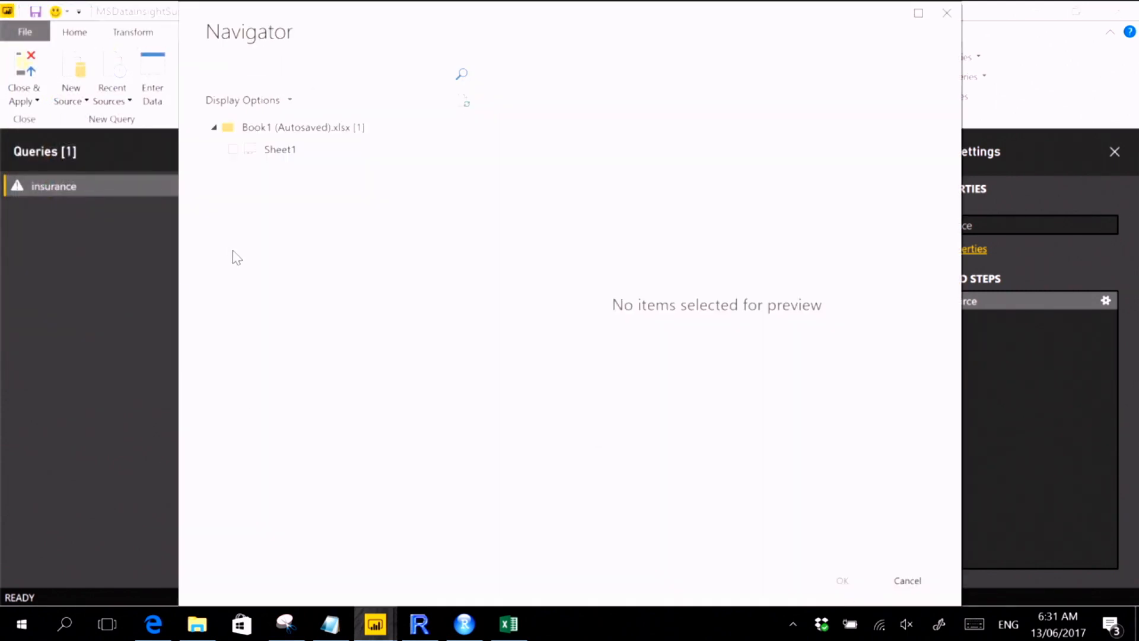
left_click(233, 149)
left_click(844, 581)
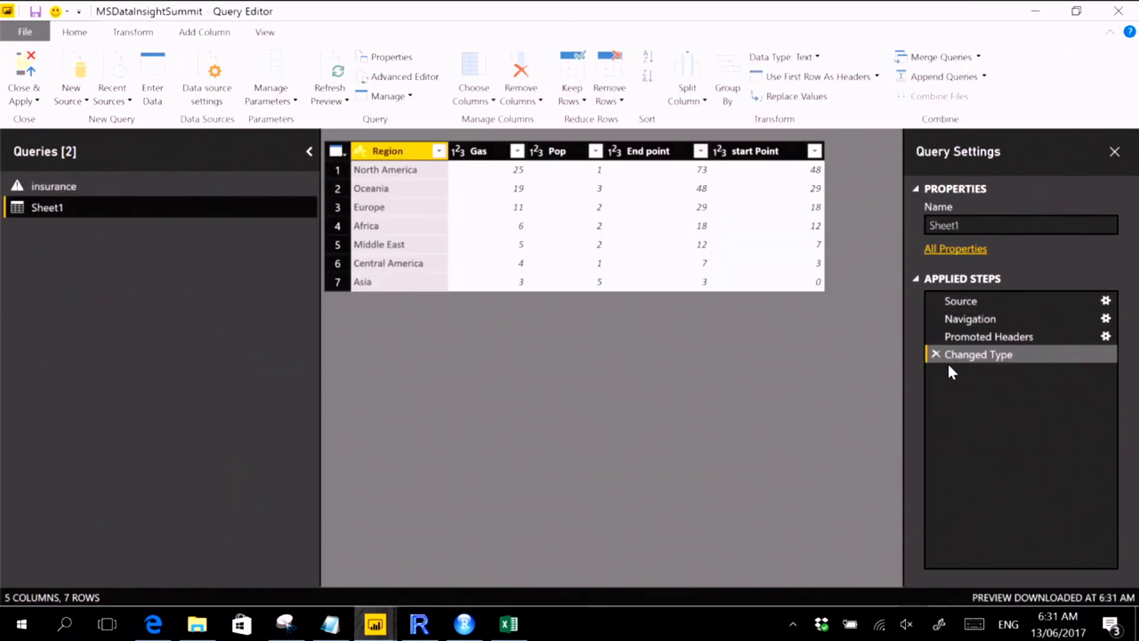
- Delete the insurance query from the query list
left_click(61, 186)
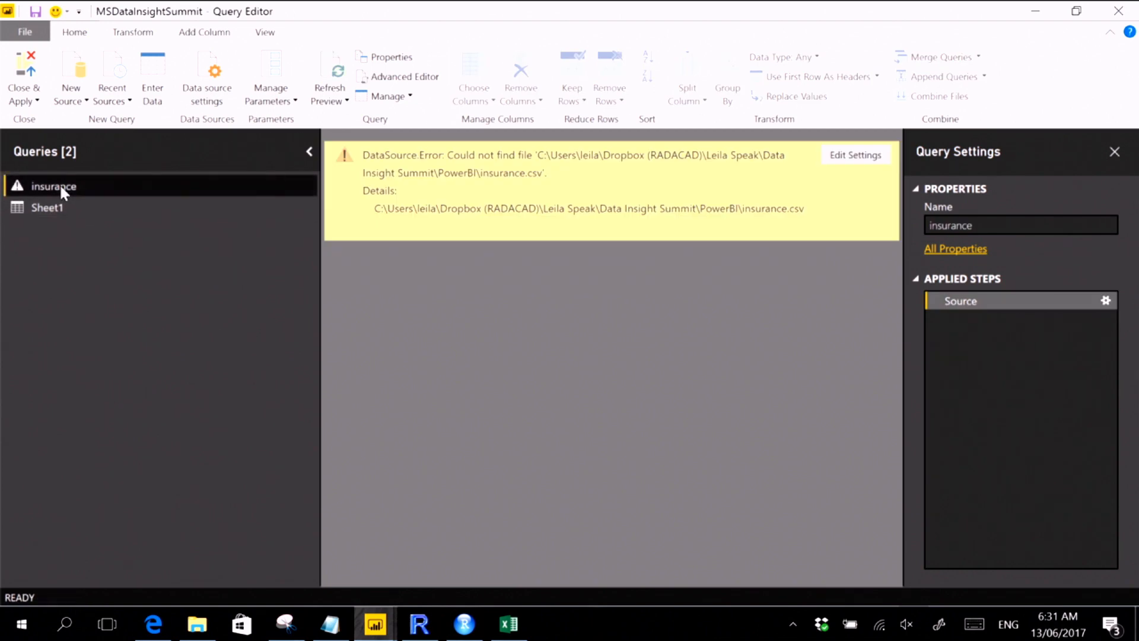
right_click(63, 189)
left_click(95, 231)
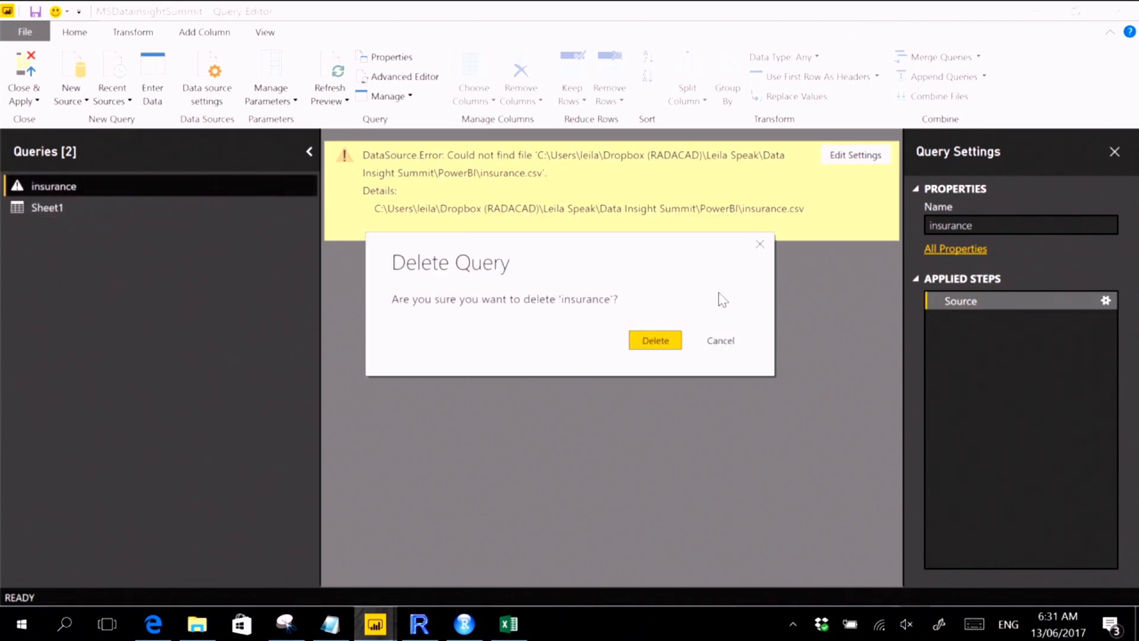
left_click(656, 341)
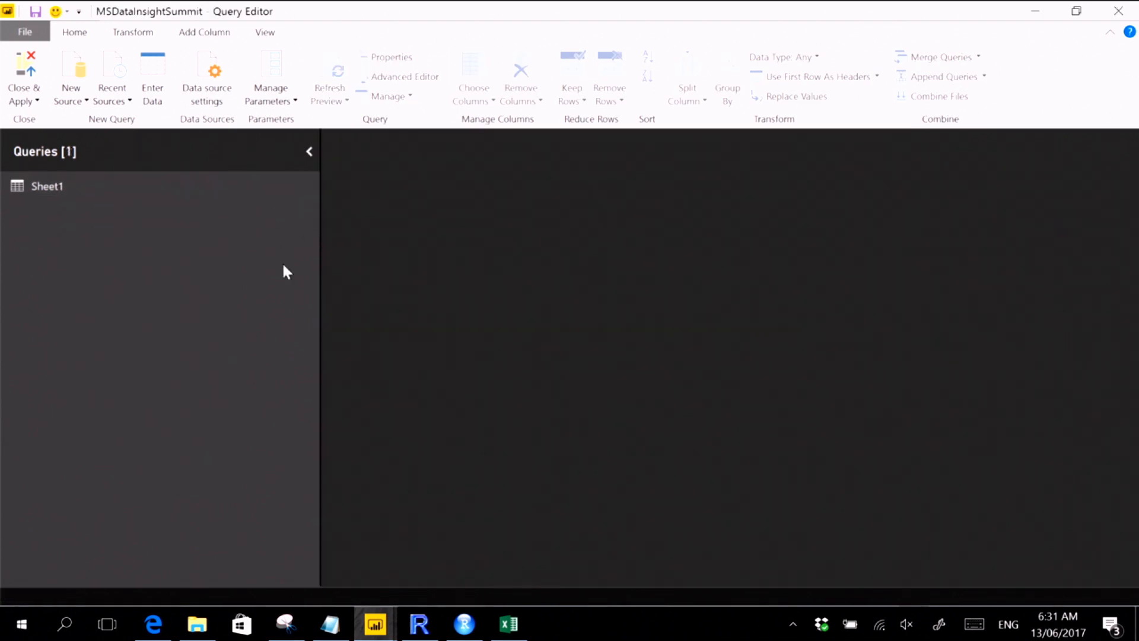
- Select the Sheet1 query and open the Run R Script editor for it
left_click(136, 38)
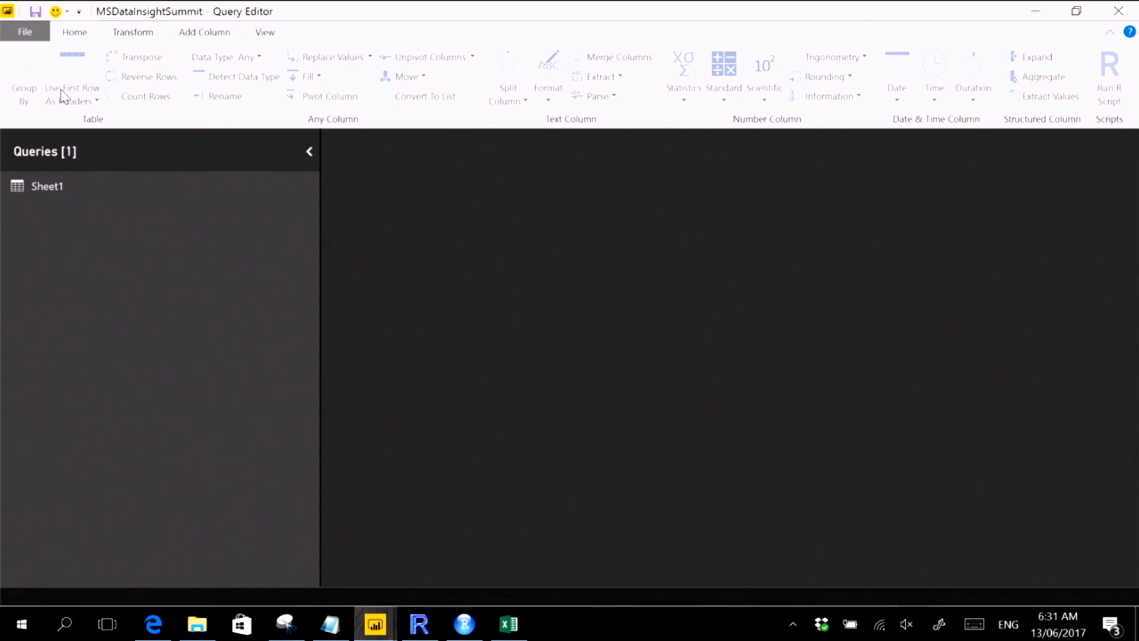
left_click(76, 35)
left_click(36, 186)
left_click(563, 245)
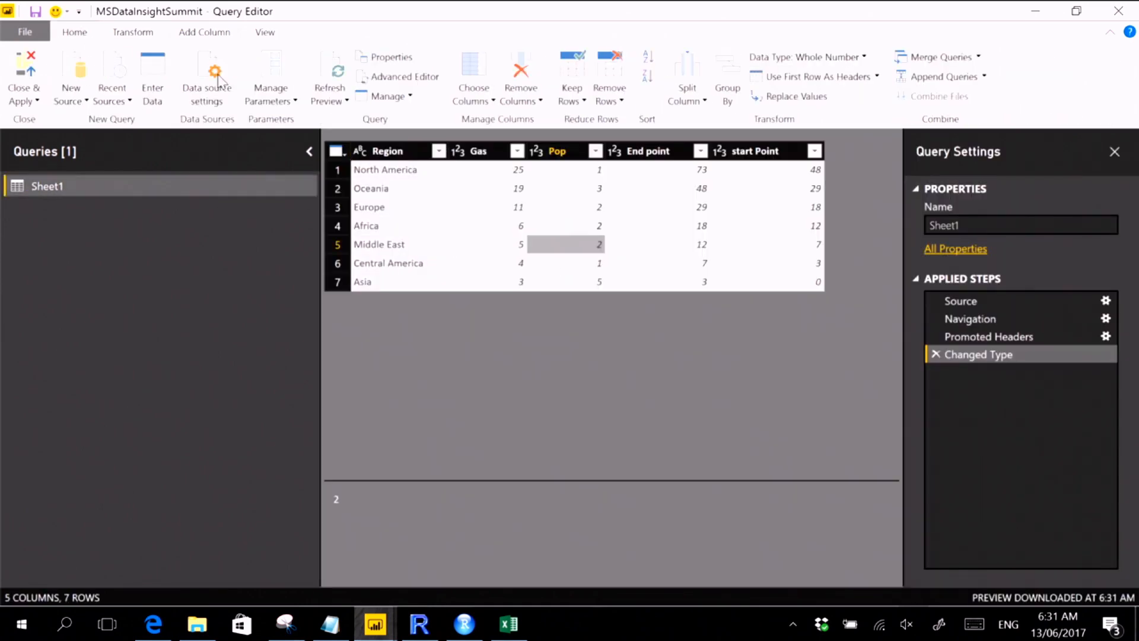
left_click(130, 35)
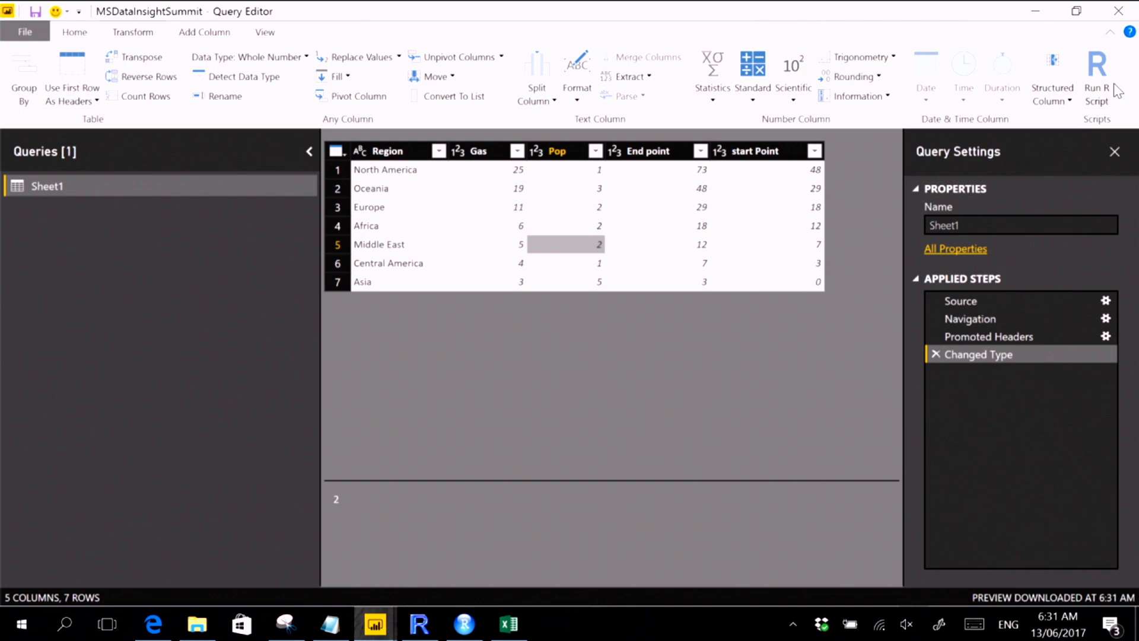
left_click(530, 134)
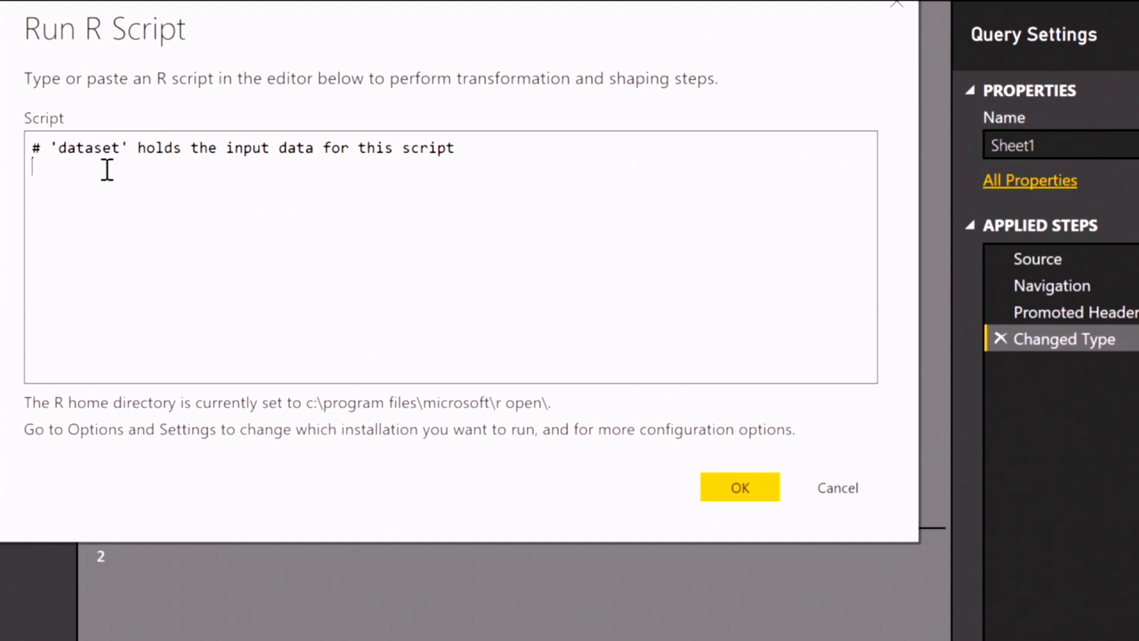
left_click_drag(31, 152, 40, 163)
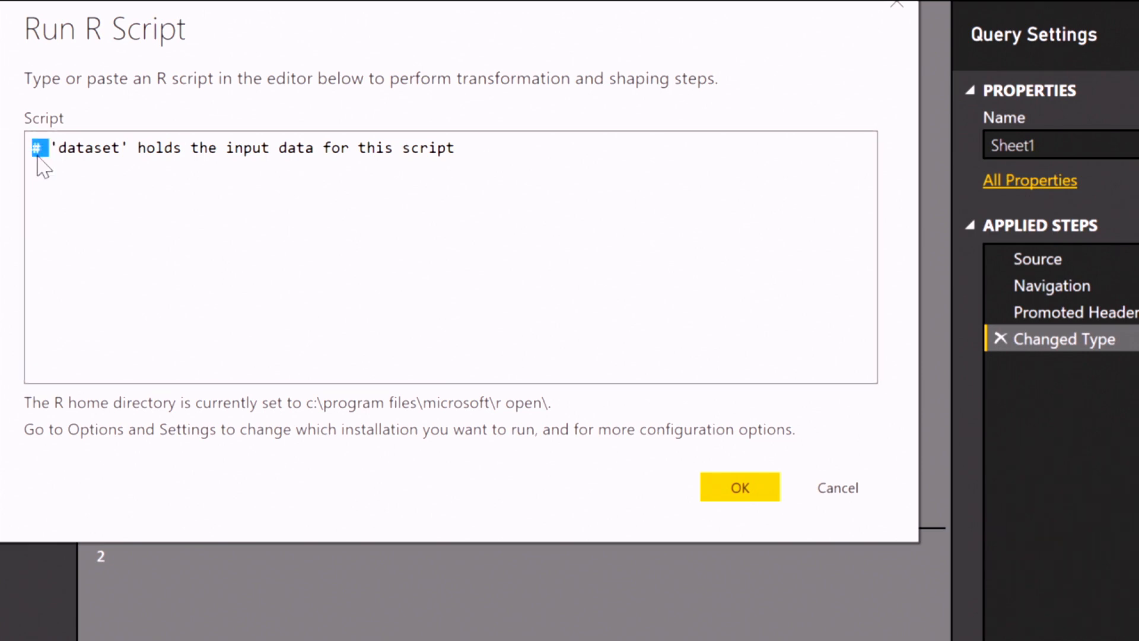
left_click(585, 158)
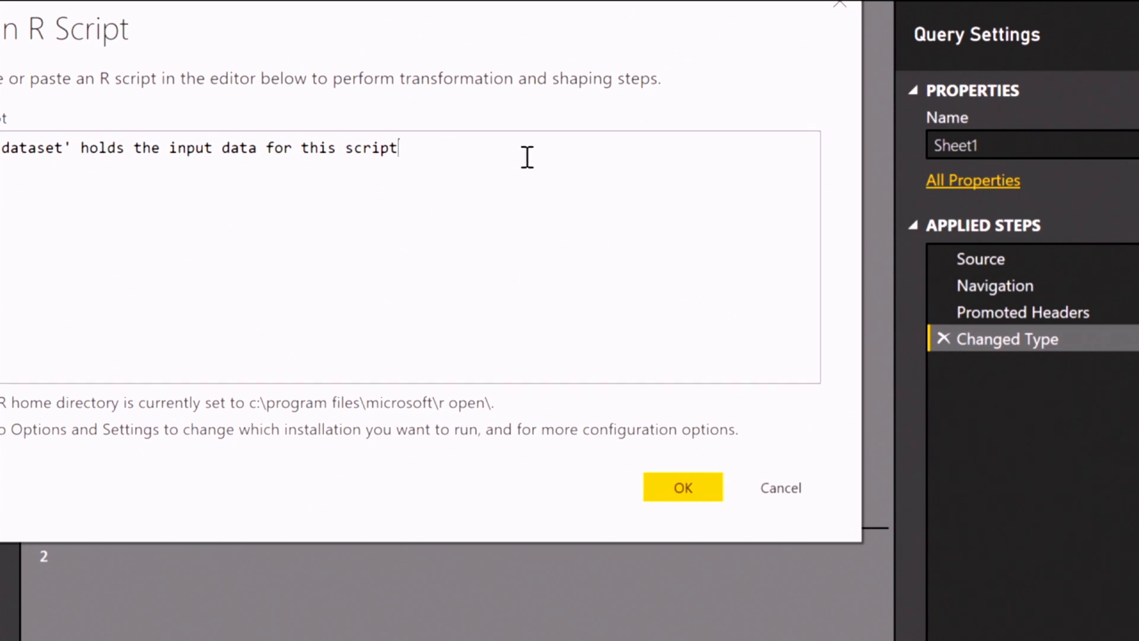
type("--")
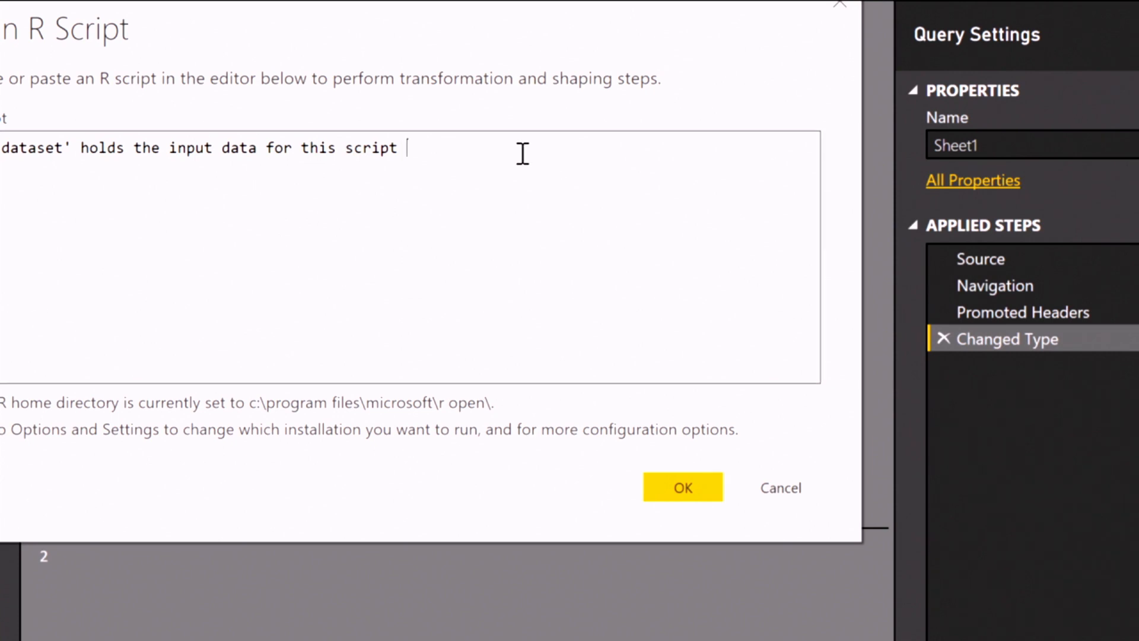
type("//")
key("BackSpace")
key("BackSpace")
key("BackSpace")
key("BackSpace")
key("BackSpace")
- Paste the copied market basket analysis code below the dataset comment, leaving a blank line between them
key("Return")
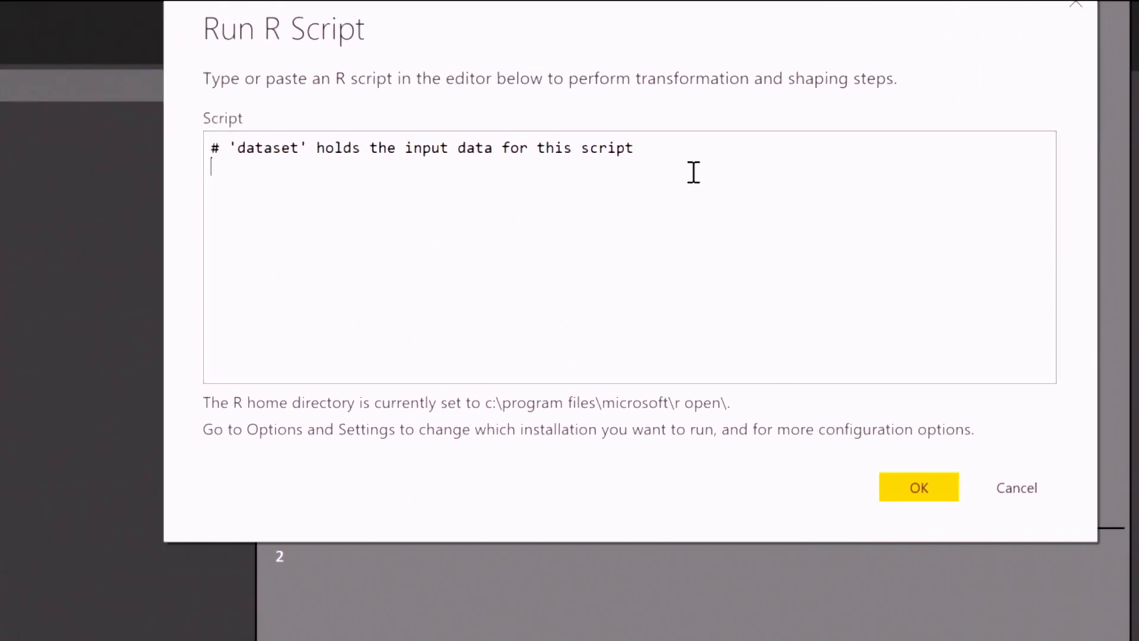
key("Return")
key("ctrl+v")
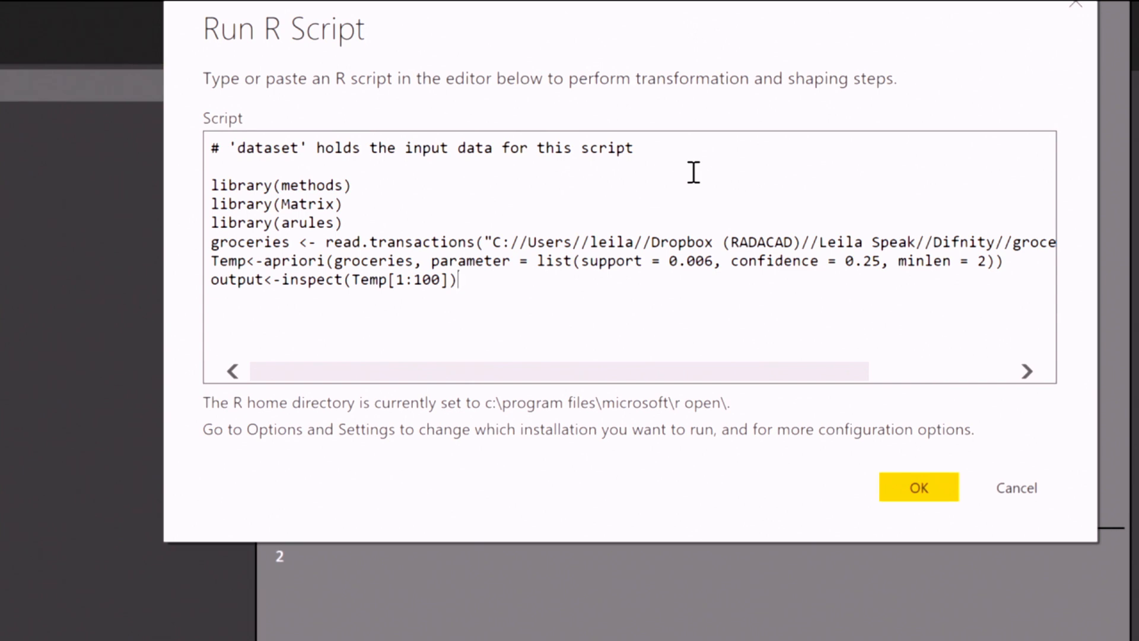
- Separate the library lines and the read.transactions, apriori and inspect lines of the R script with blank lines
left_click(350, 216)
key("Return")
double_click(305, 223)
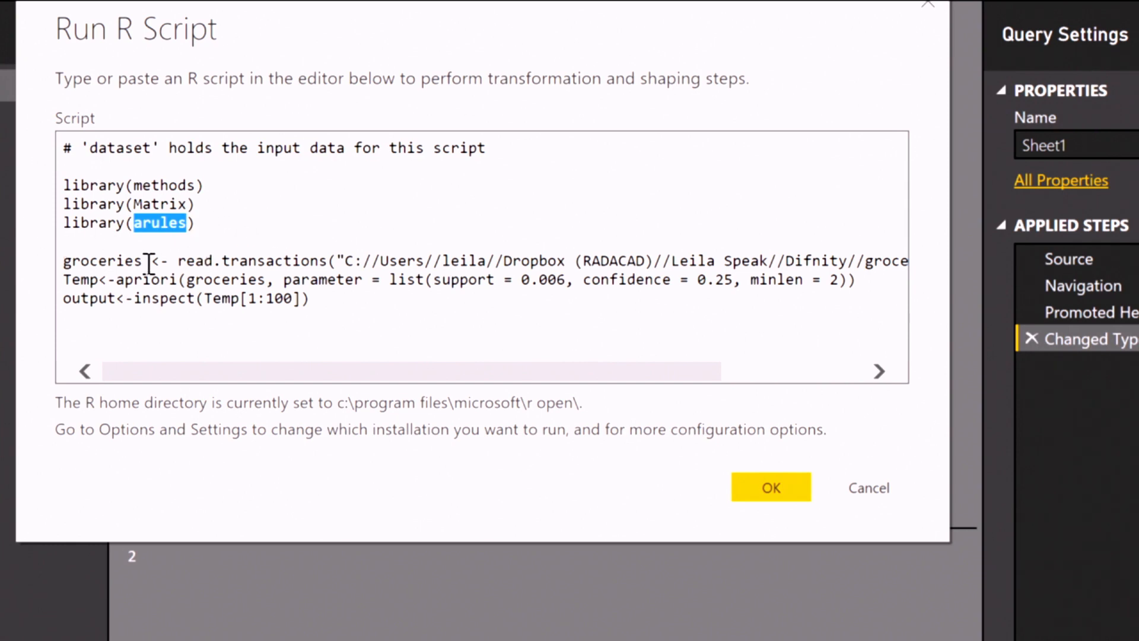
left_click_drag(179, 261, 326, 261)
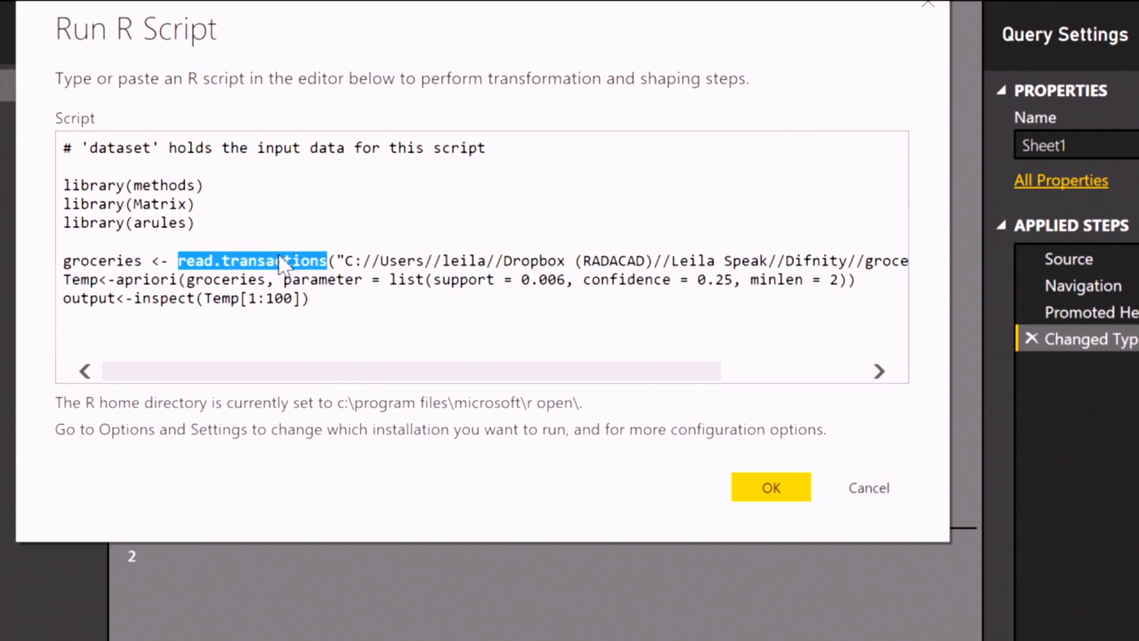
left_click(100, 263)
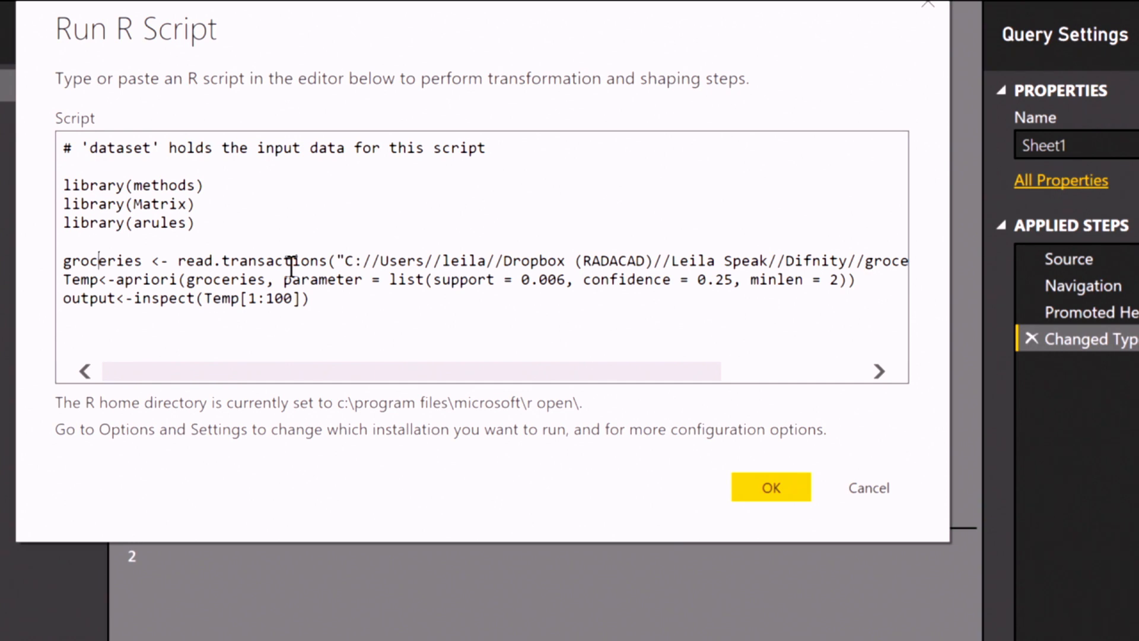
double_click(109, 263)
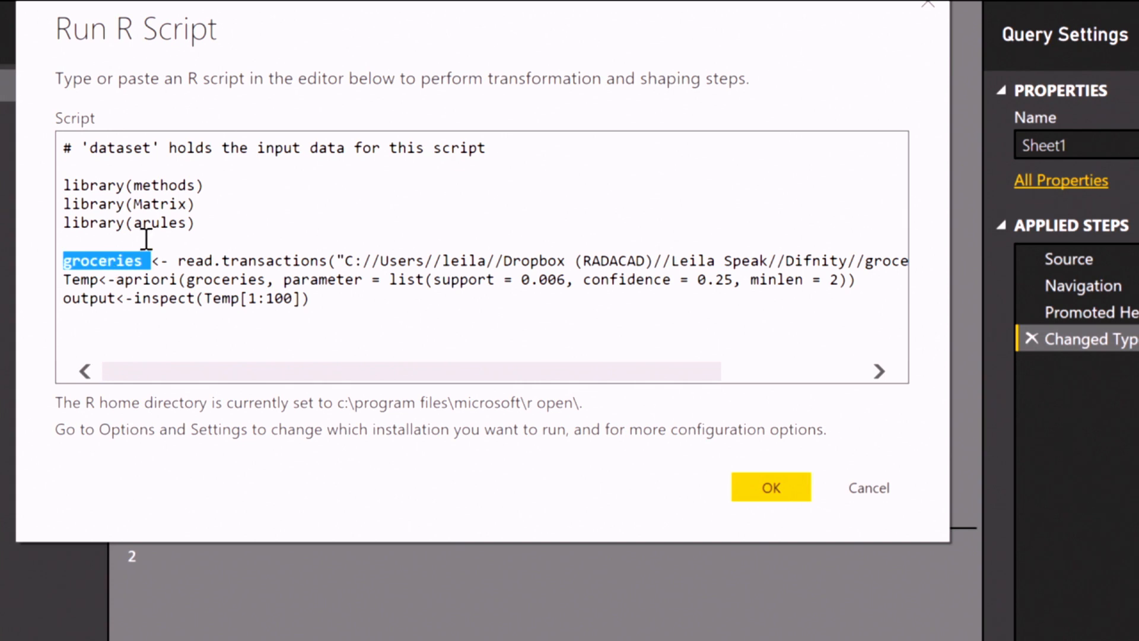
left_click(162, 291)
double_click(163, 283)
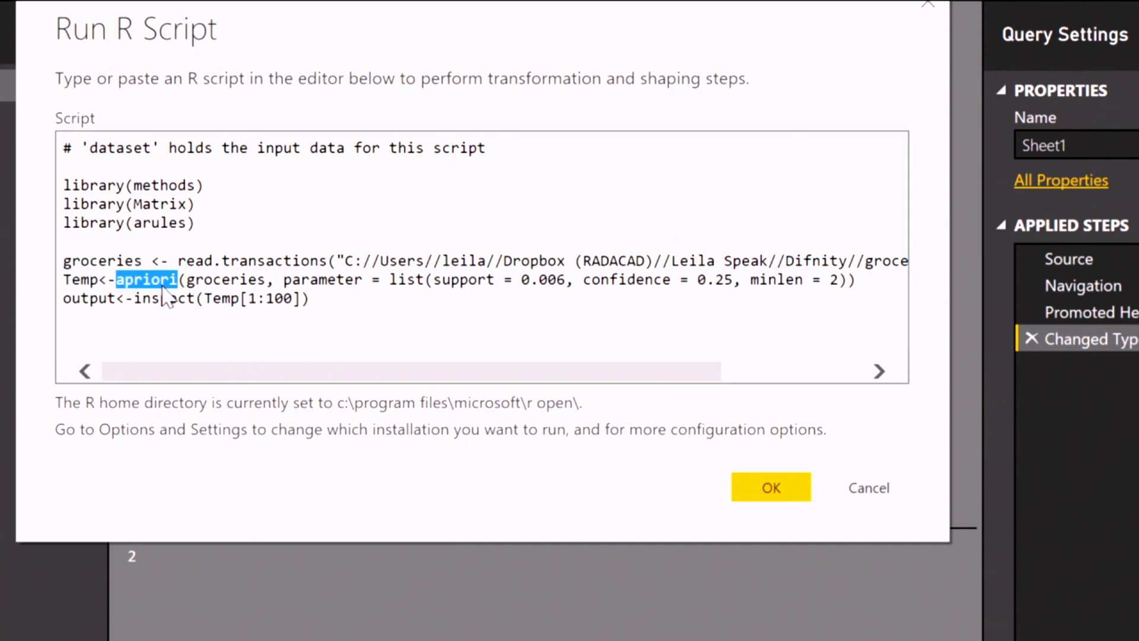
key("Home")
key("Return")
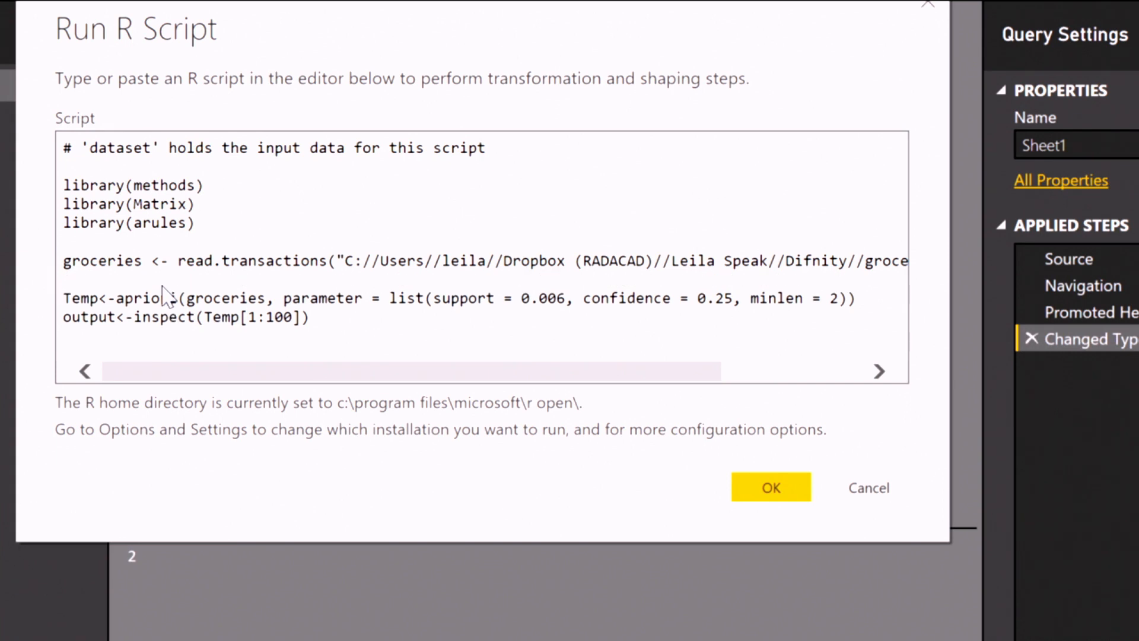
key("Down")
key("Return")
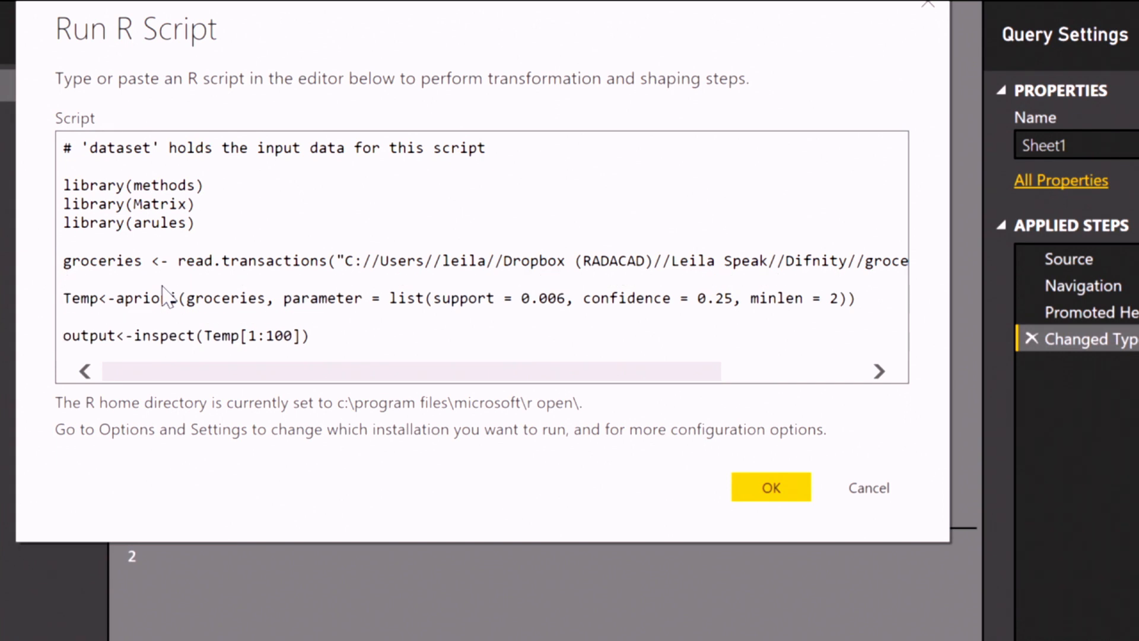
- Examine the apriori call in the script: its groceries input and the support, confidence and minlen parameters
double_click(156, 303)
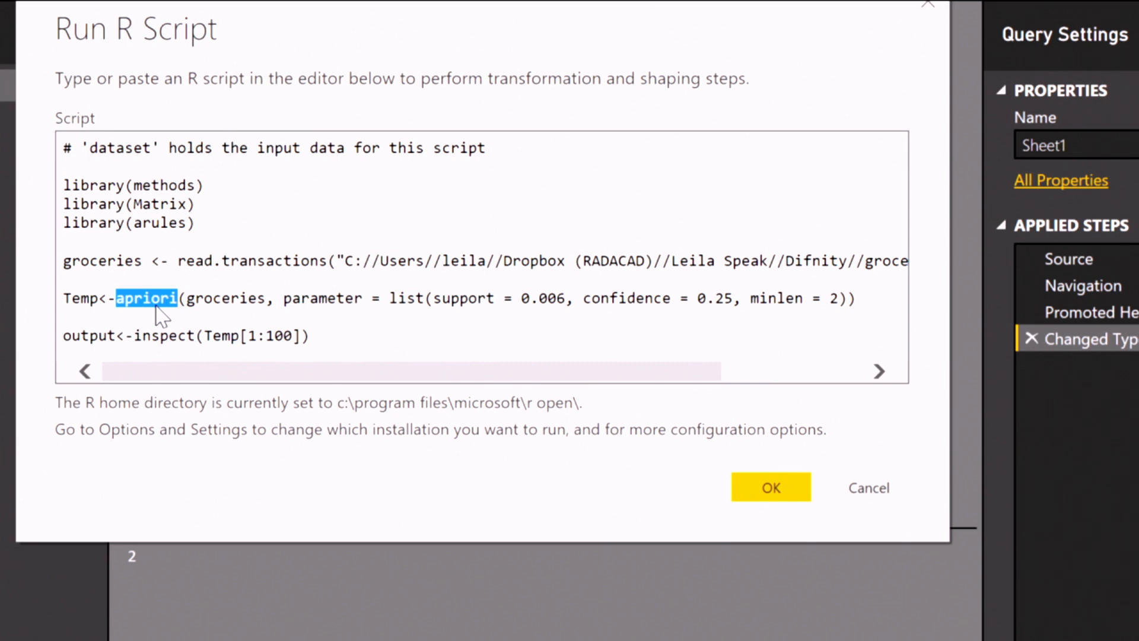
double_click(230, 298)
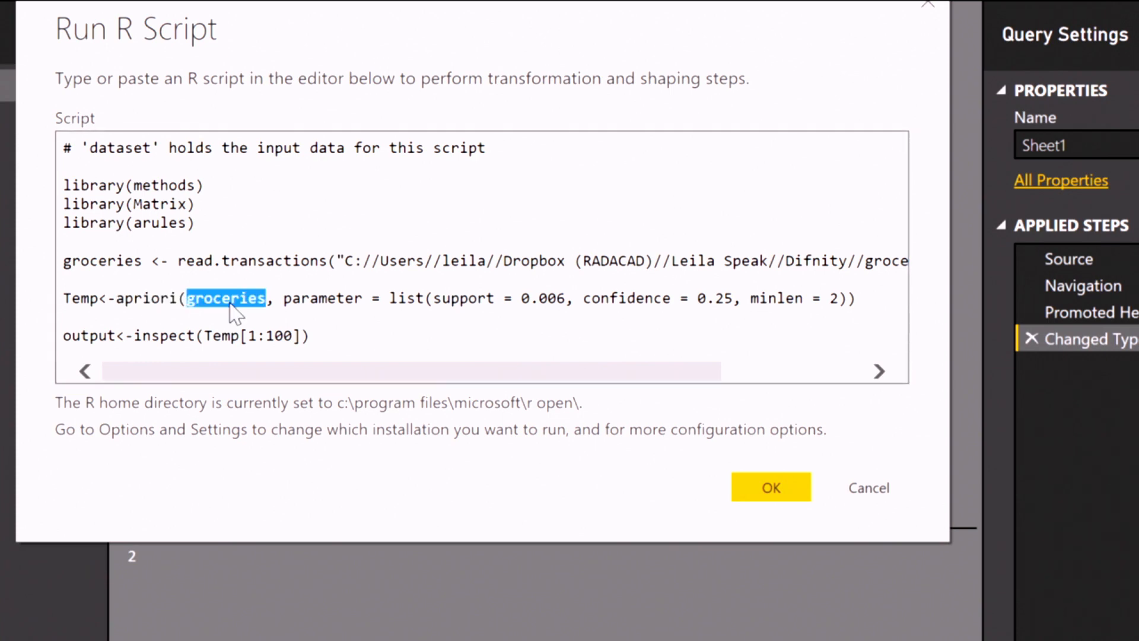
double_click(318, 299)
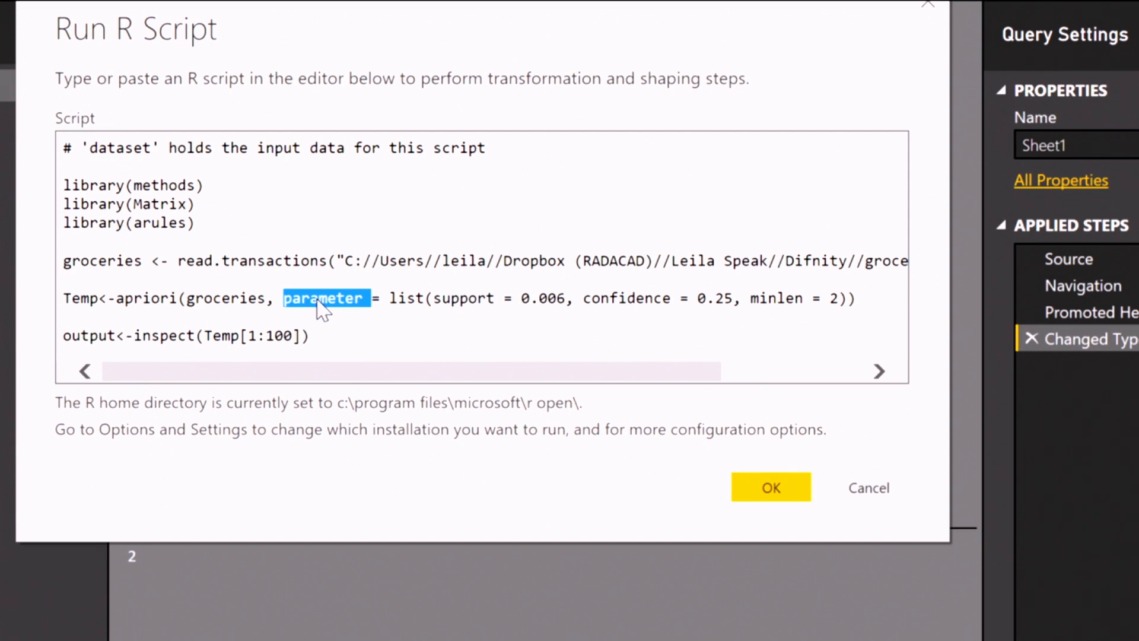
left_click(448, 300)
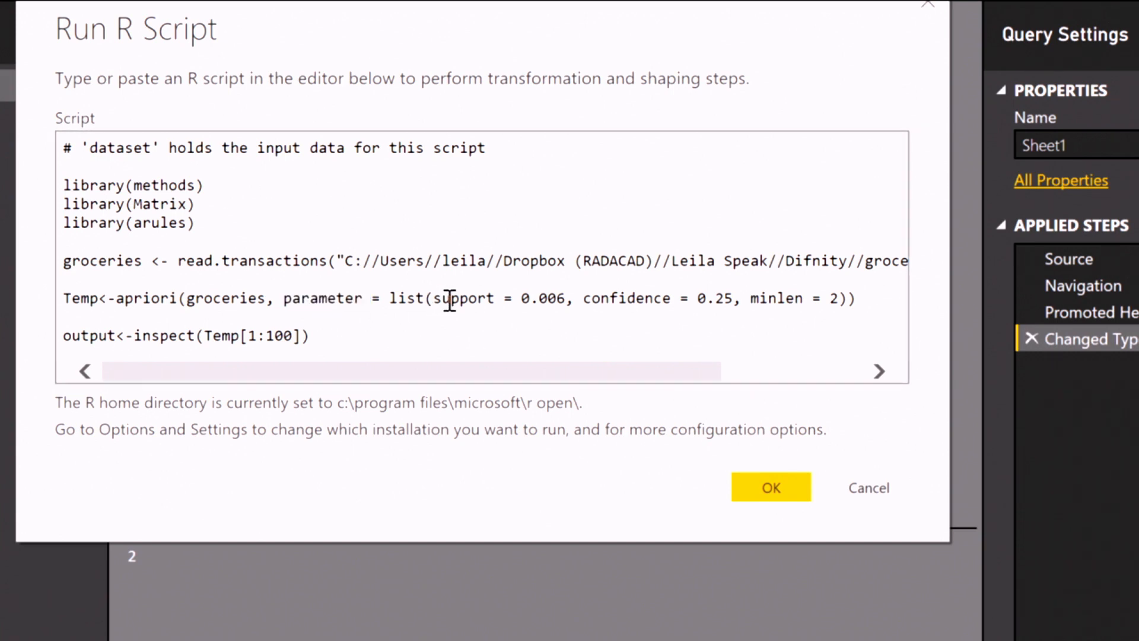
double_click(613, 289)
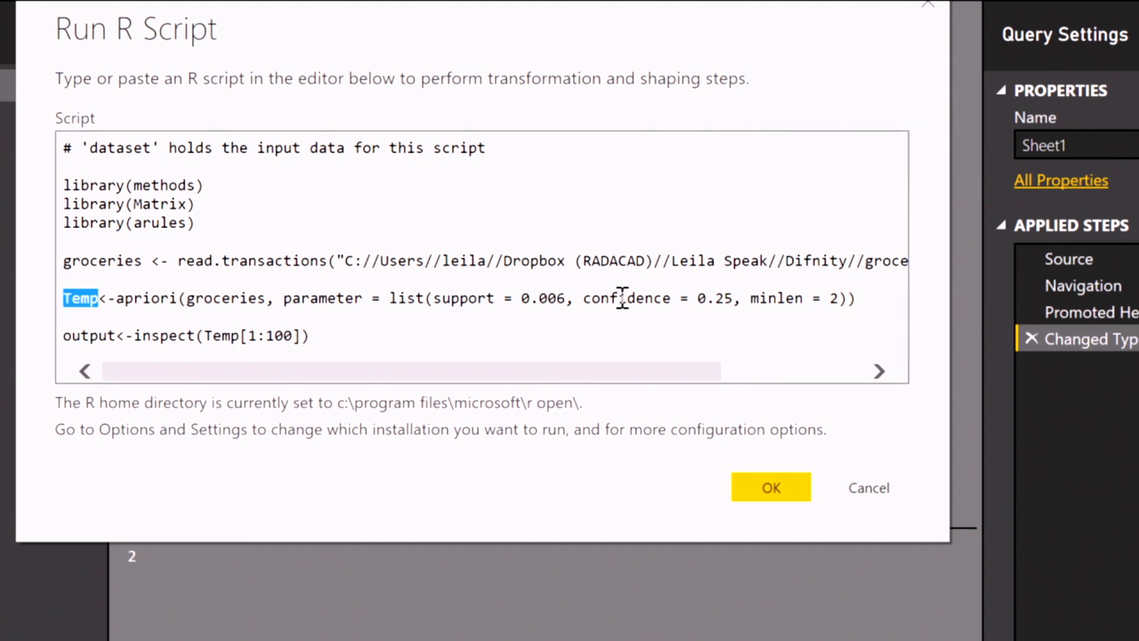
double_click(622, 299)
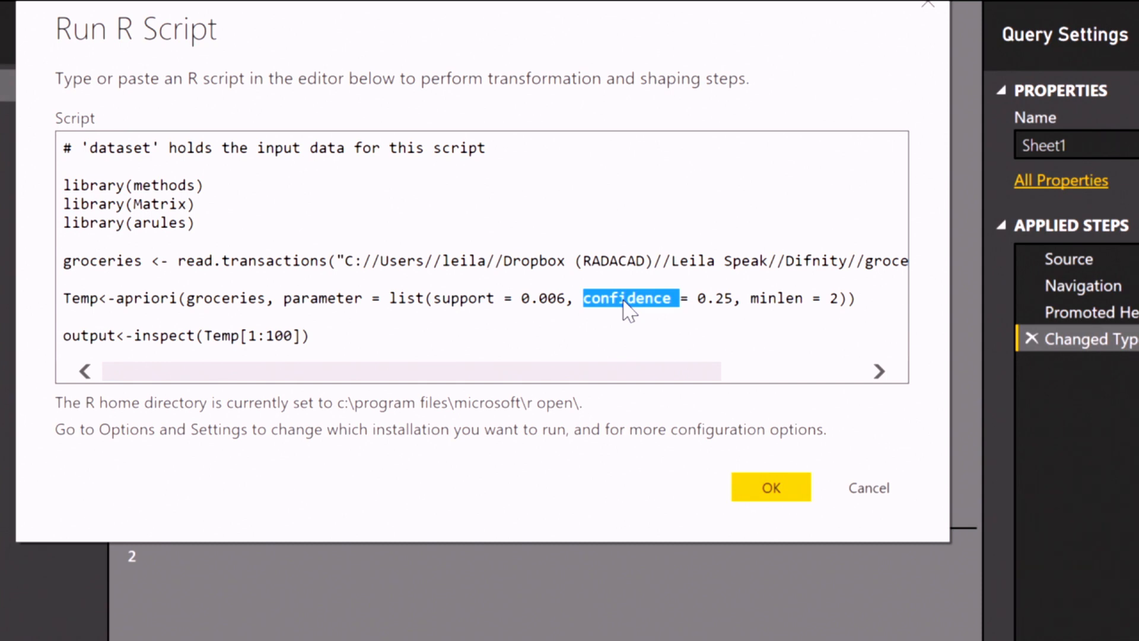
left_click(777, 298)
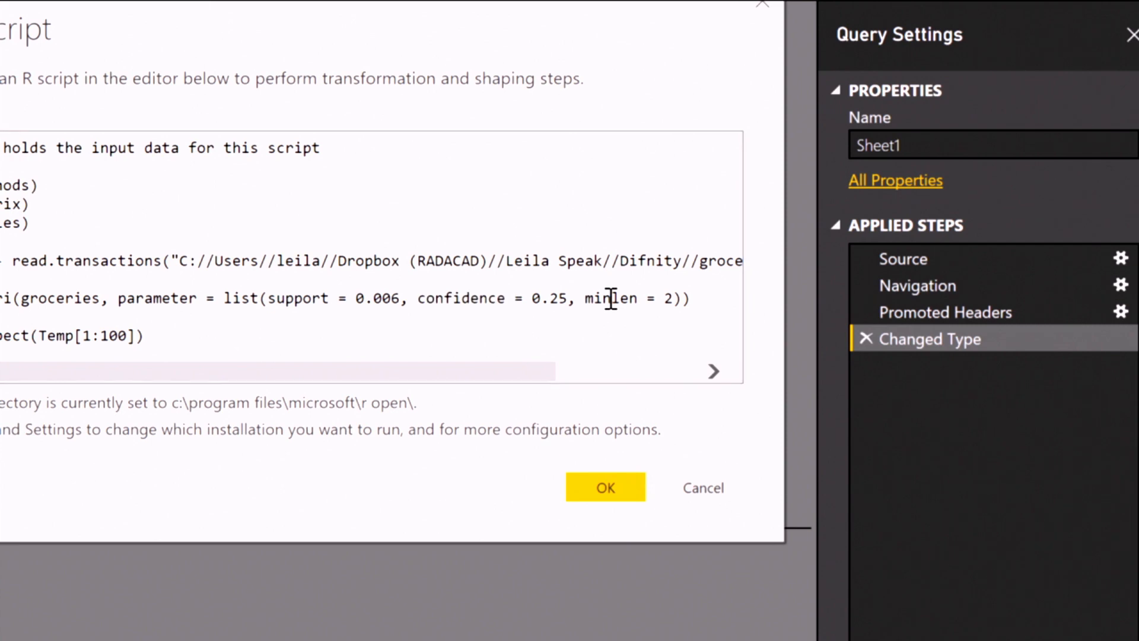
double_click(611, 298)
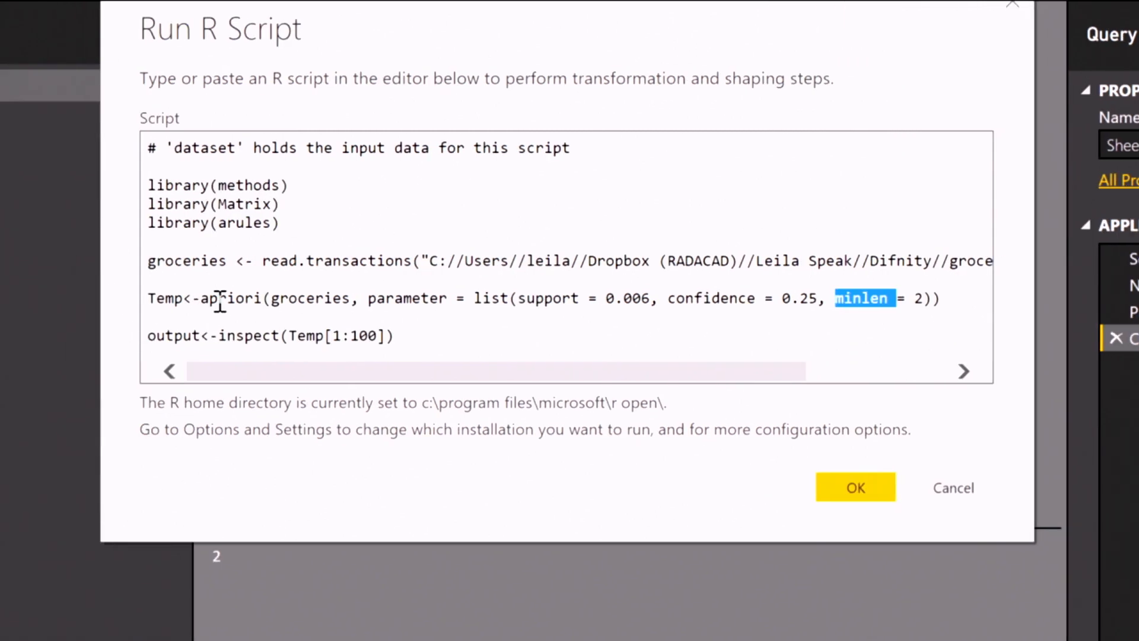
double_click(220, 299)
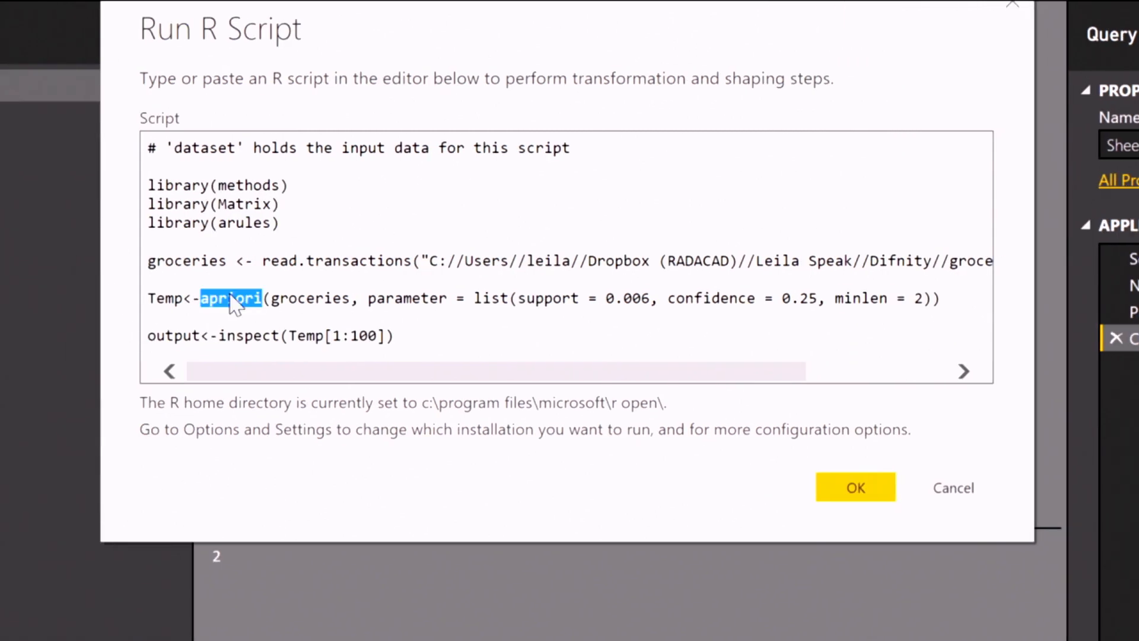
- Run the complete market basket R script on the Sheet1 query
key("ctrl+a")
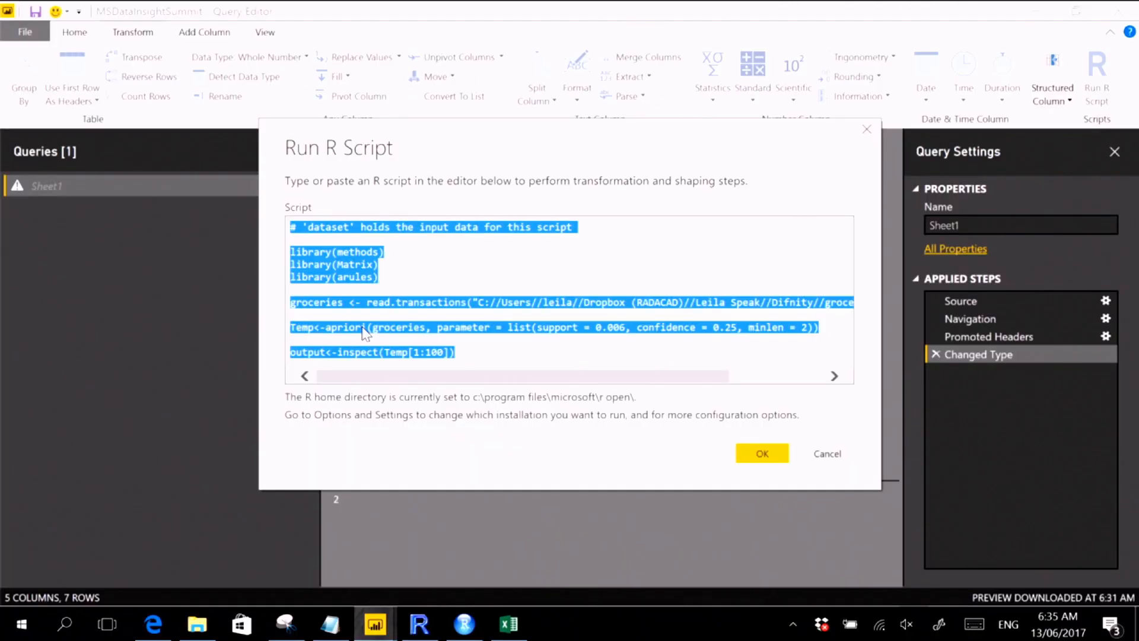
left_click(771, 456)
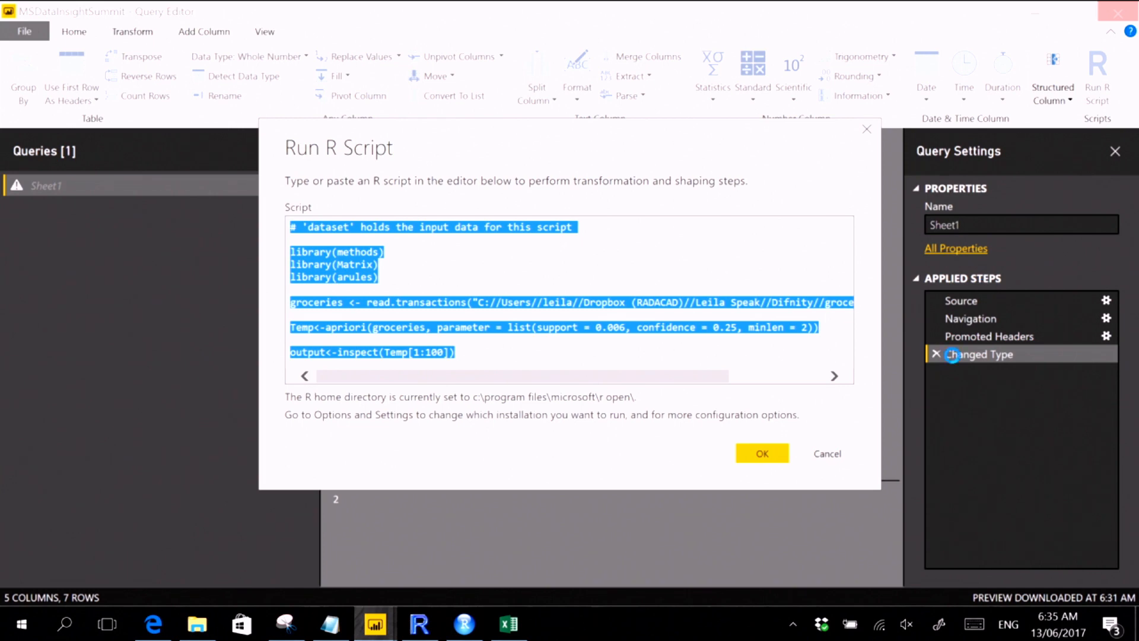
- Switch to coderules.txt in Notepad, separate the output<-inspect line from the apriori line with a blank line, and highlight the inspect(Temp[1:100]) call
left_click(330, 623)
left_click(181, 277)
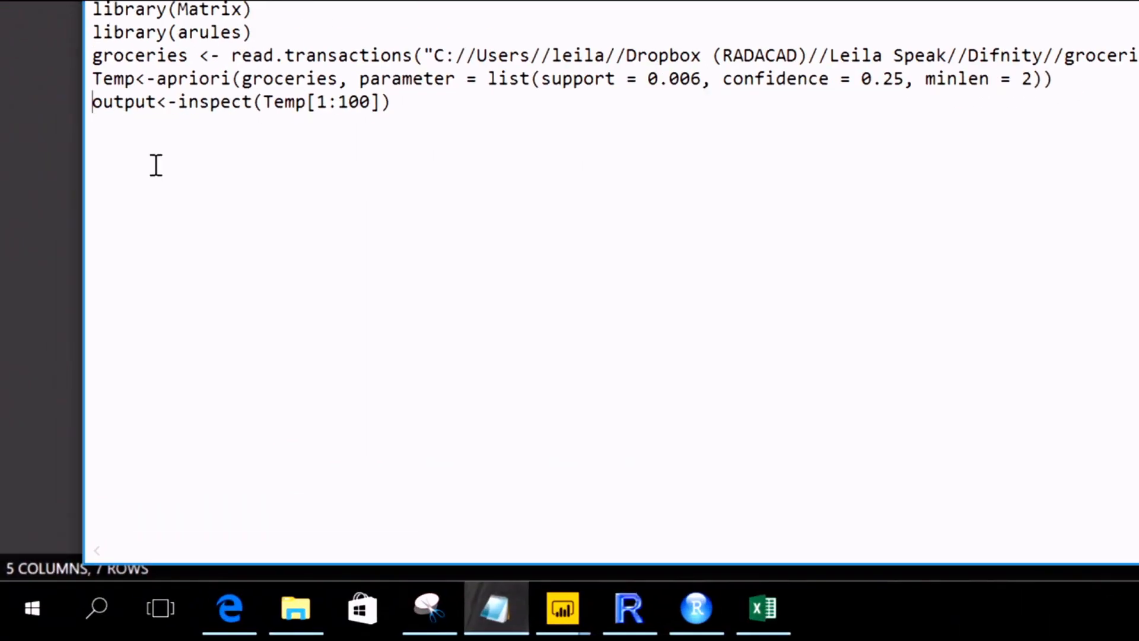
double_click(113, 79)
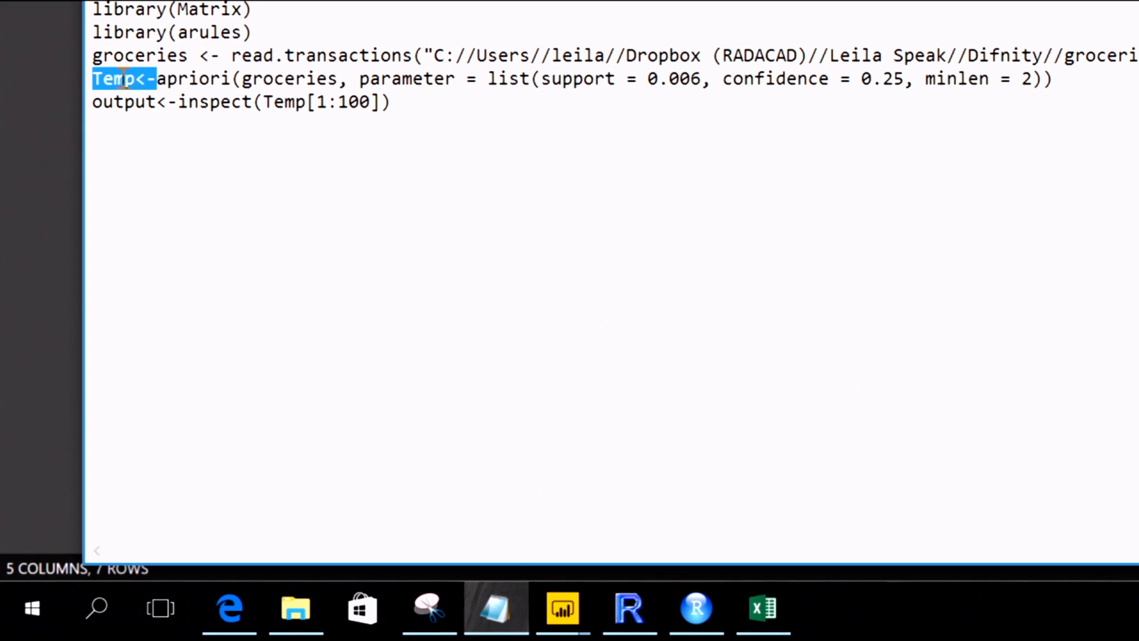
left_click(96, 104)
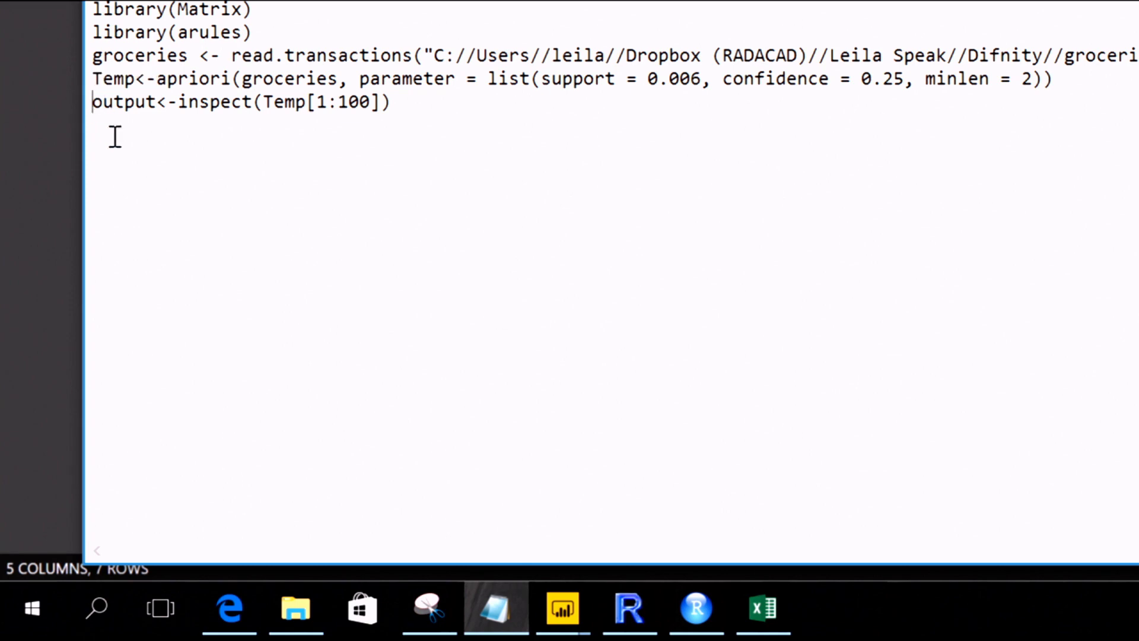
key("Return")
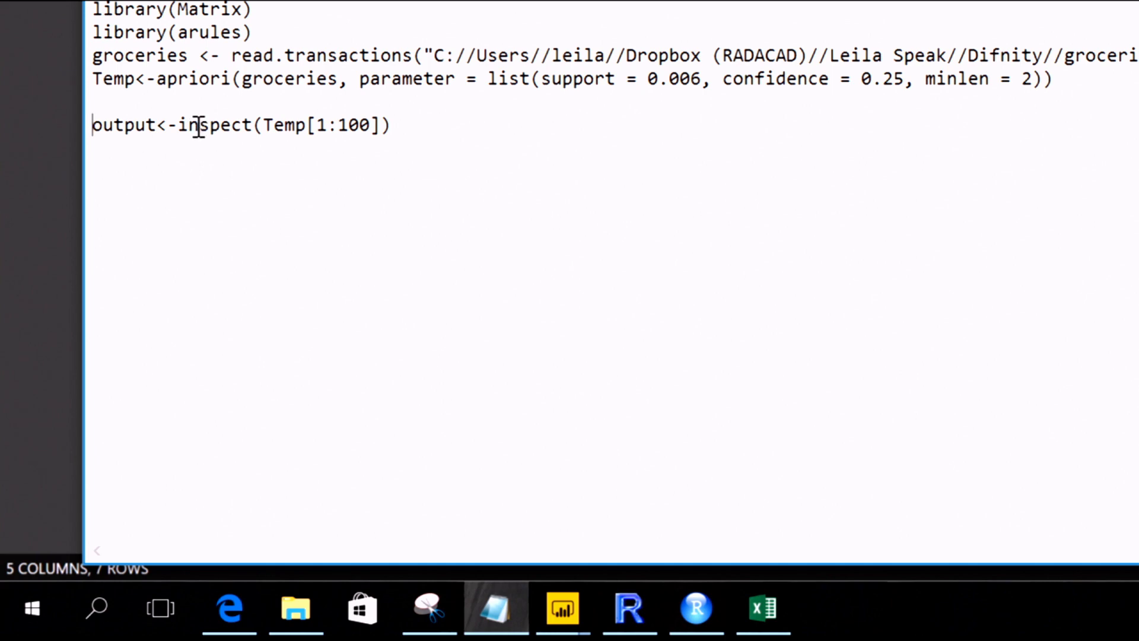
left_click_drag(177, 128, 419, 141)
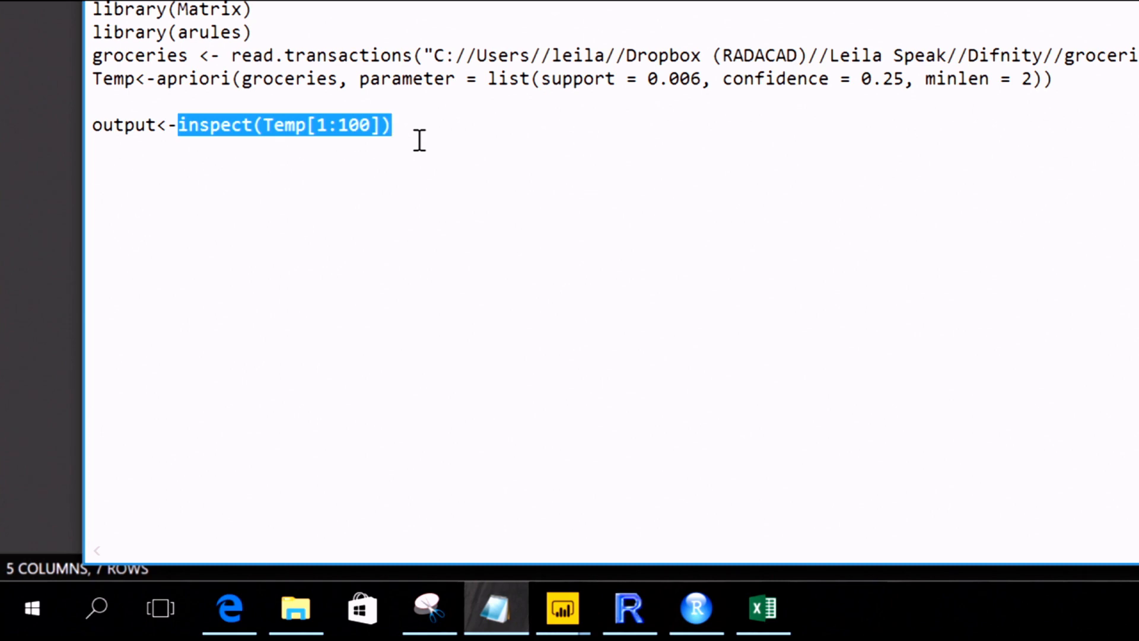
- Return to the Query Editor and try to submit the market basket R script again
mouse_move(560, 614)
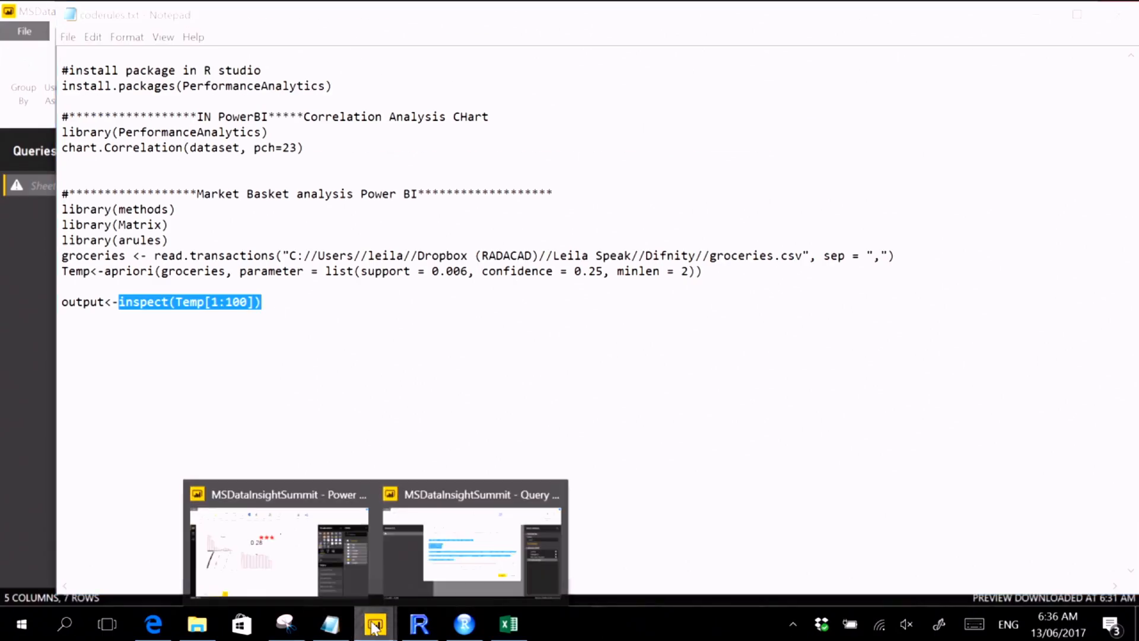
left_click(432, 554)
left_click(774, 449)
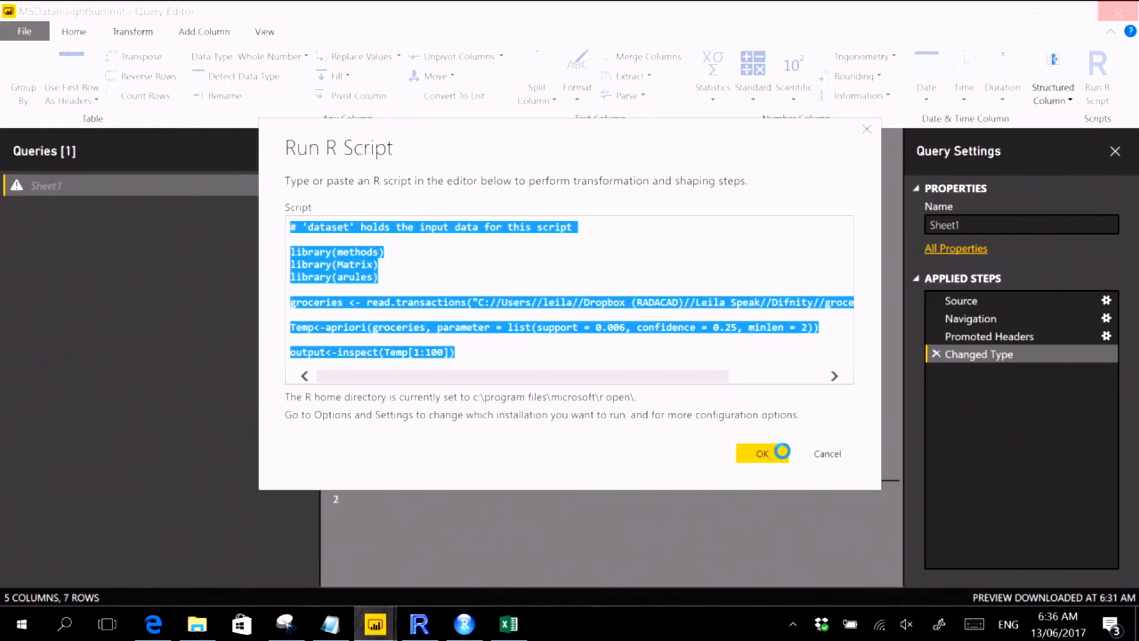
right_click(375, 624)
left_click(374, 624)
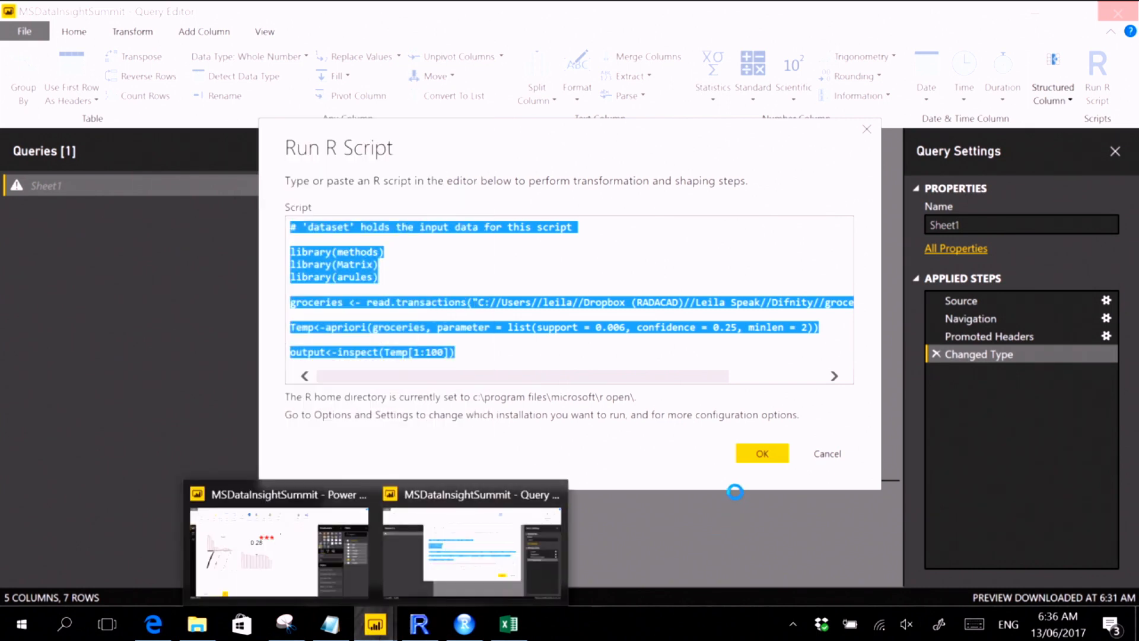
left_click(371, 259)
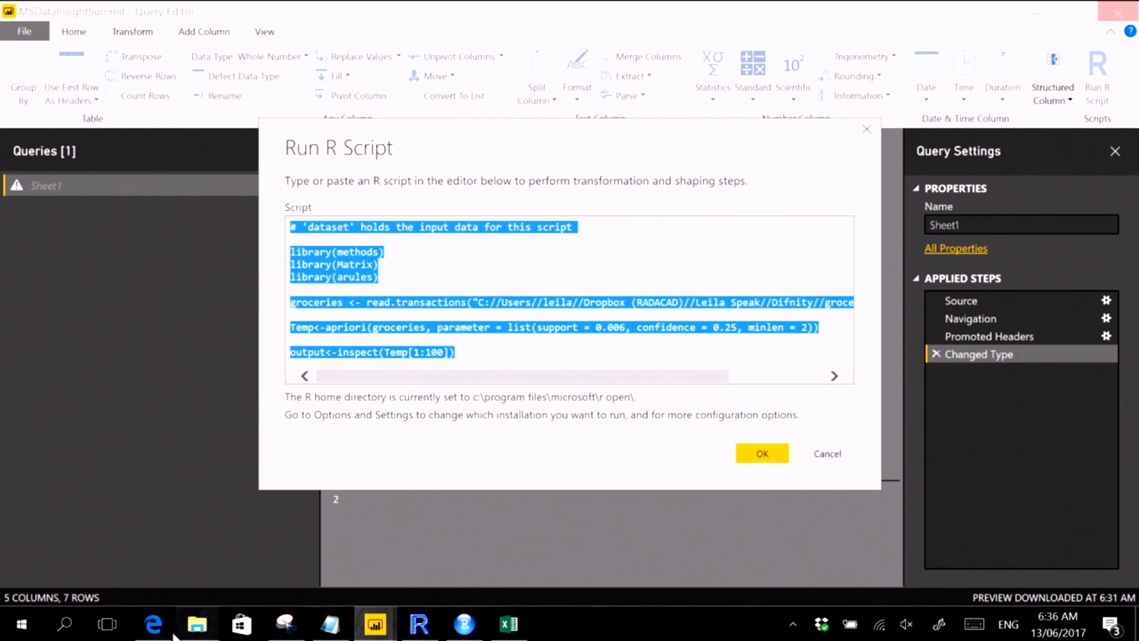
- Close all MSDataInsightSummit windows of Power BI, including the Query Editor with the pending R script
right_click(374, 623)
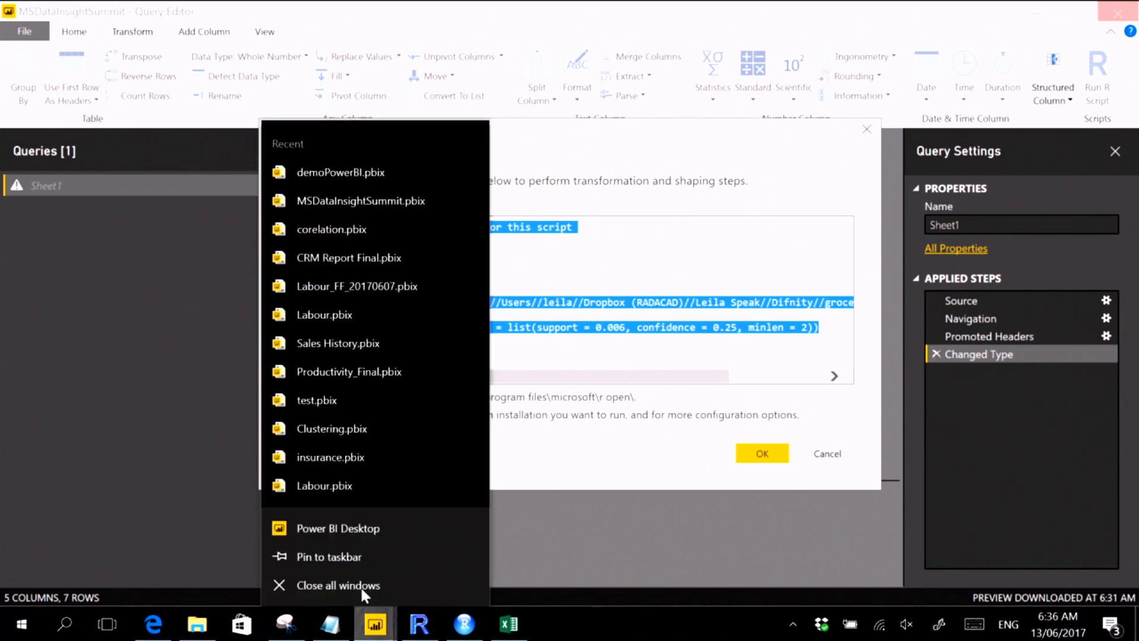
left_click(353, 588)
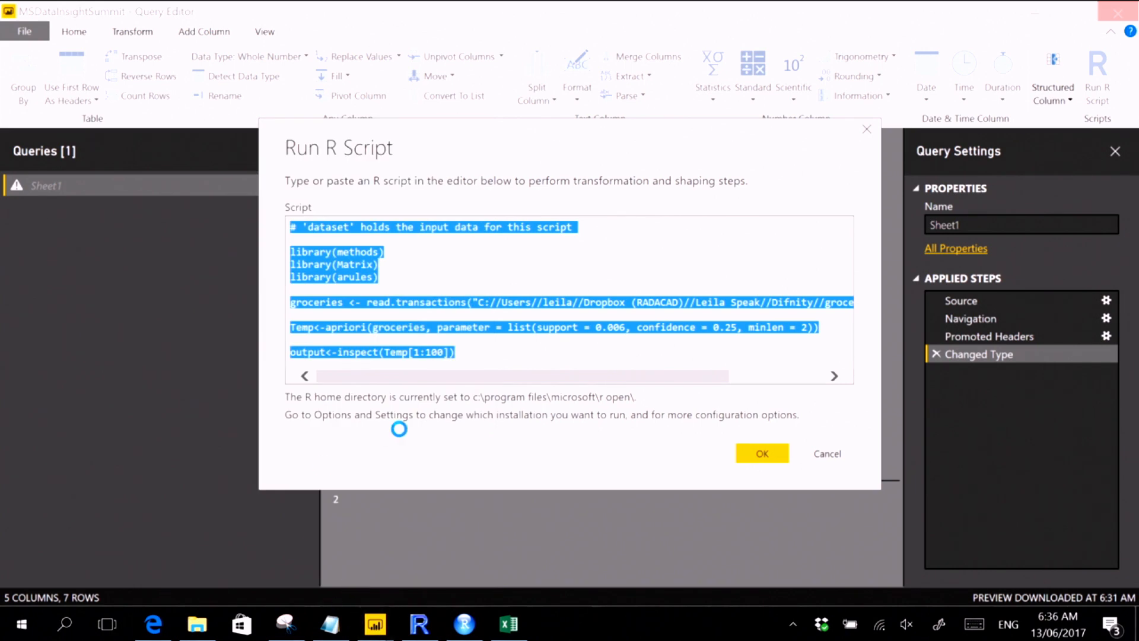
left_click(220, 633)
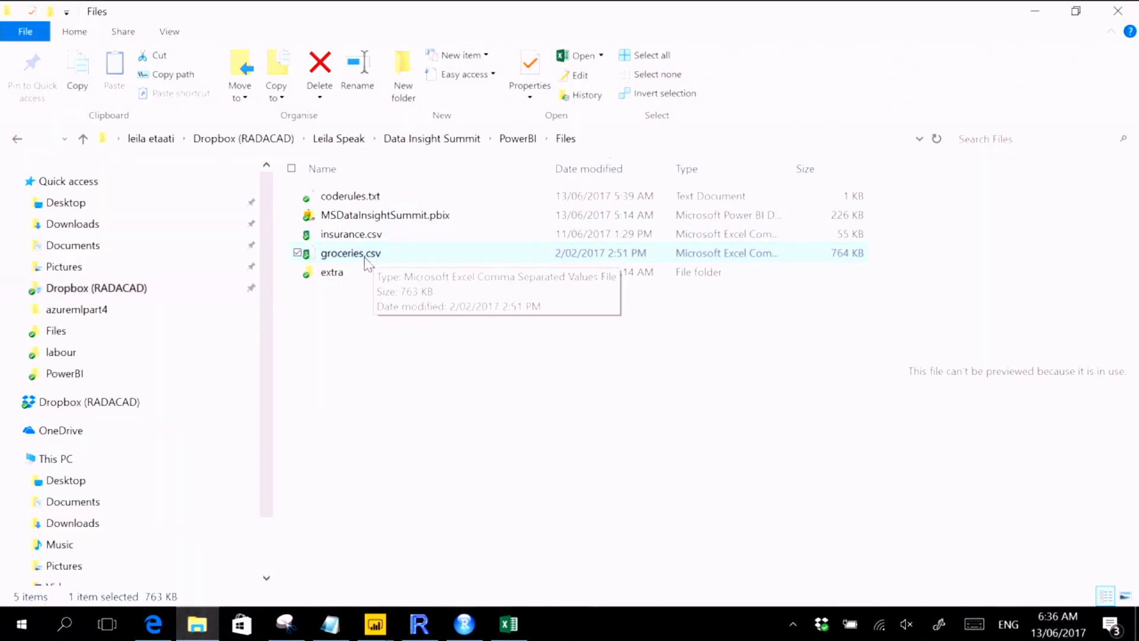
left_click(372, 218)
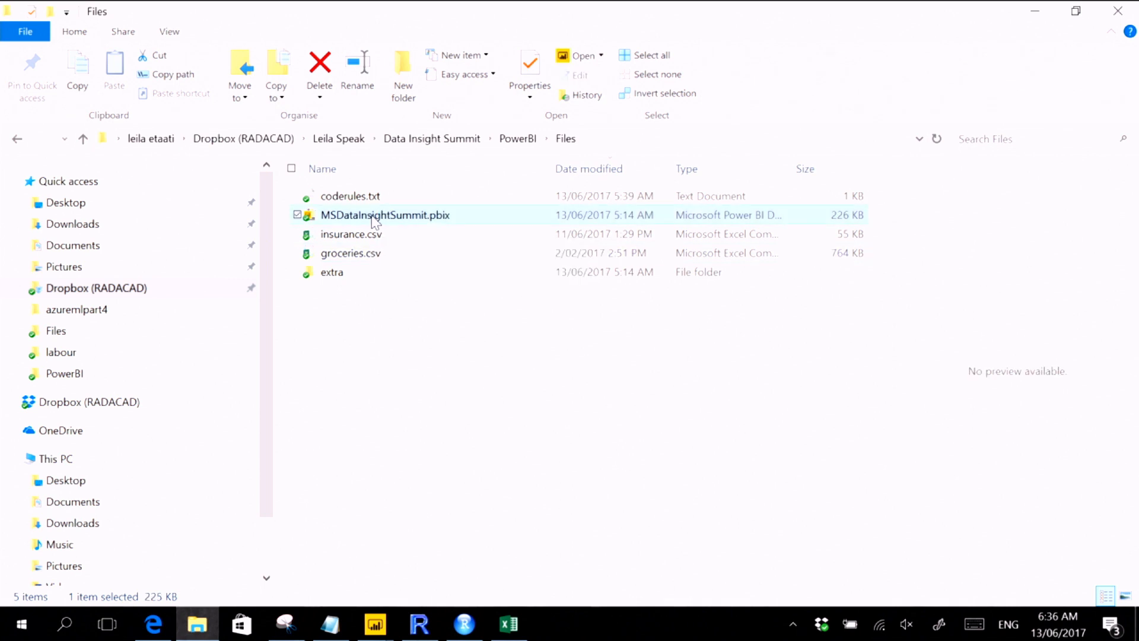
double_click(373, 217)
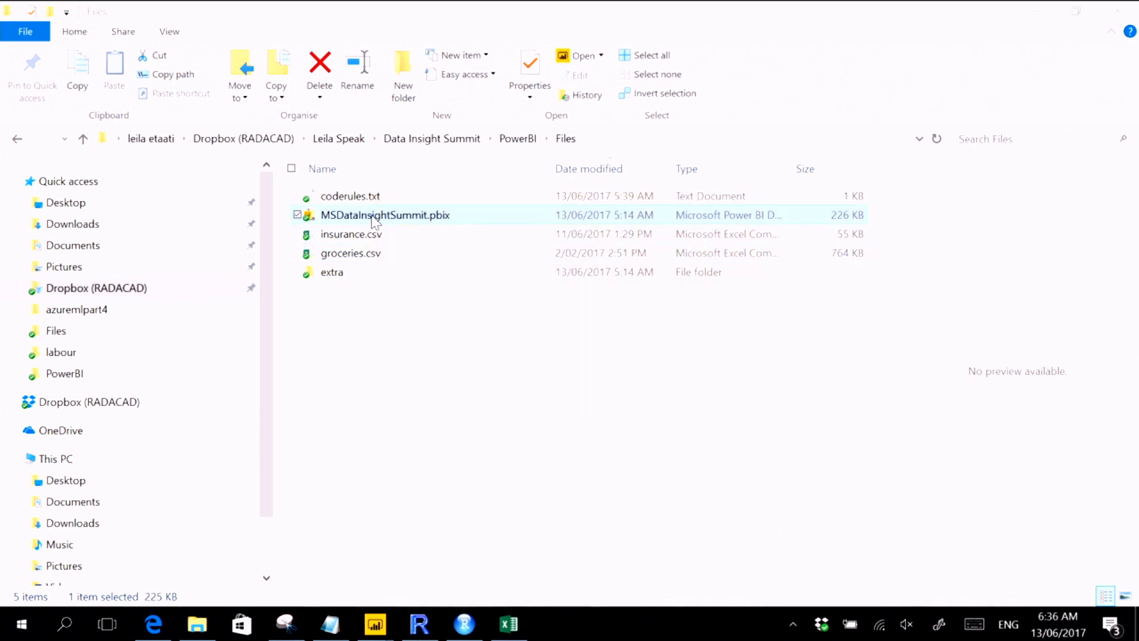
left_click(714, 357)
mouse_move(379, 622)
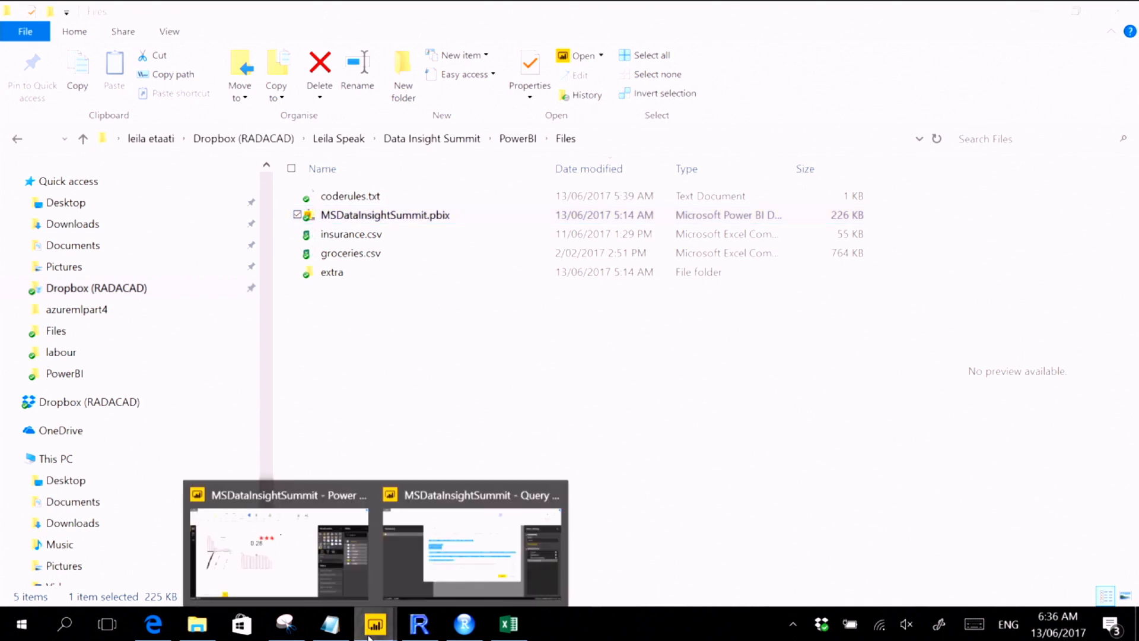
left_click(305, 558)
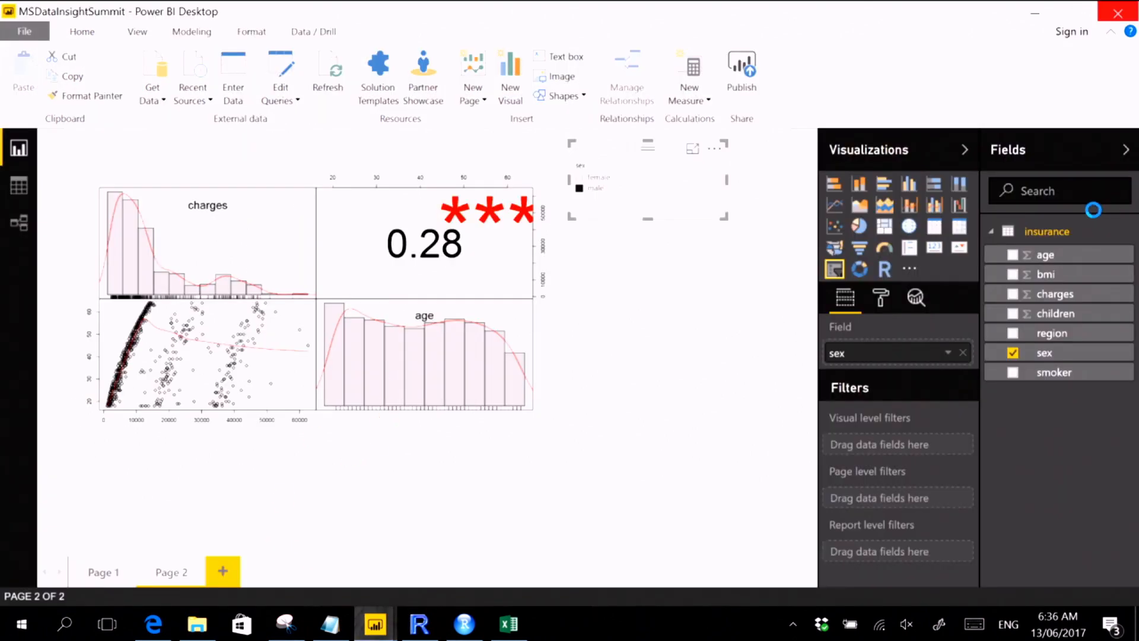
left_click(470, 566)
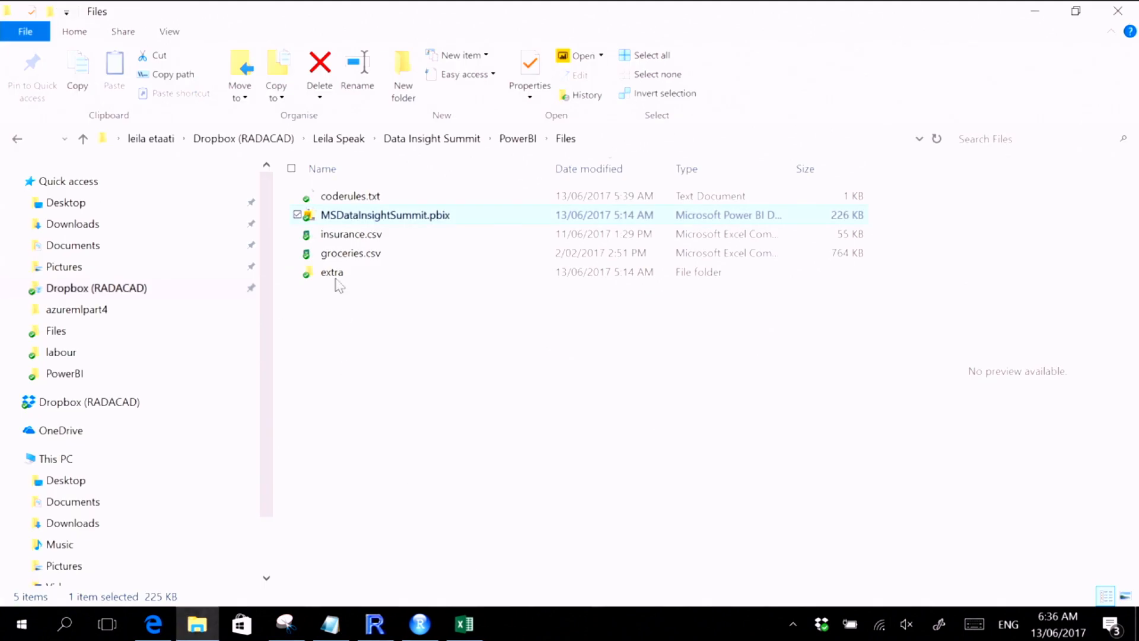
- Reopen MSDataInsightSummit.pbix from the Files folder and dismiss the auto recovery notice
double_click(365, 215)
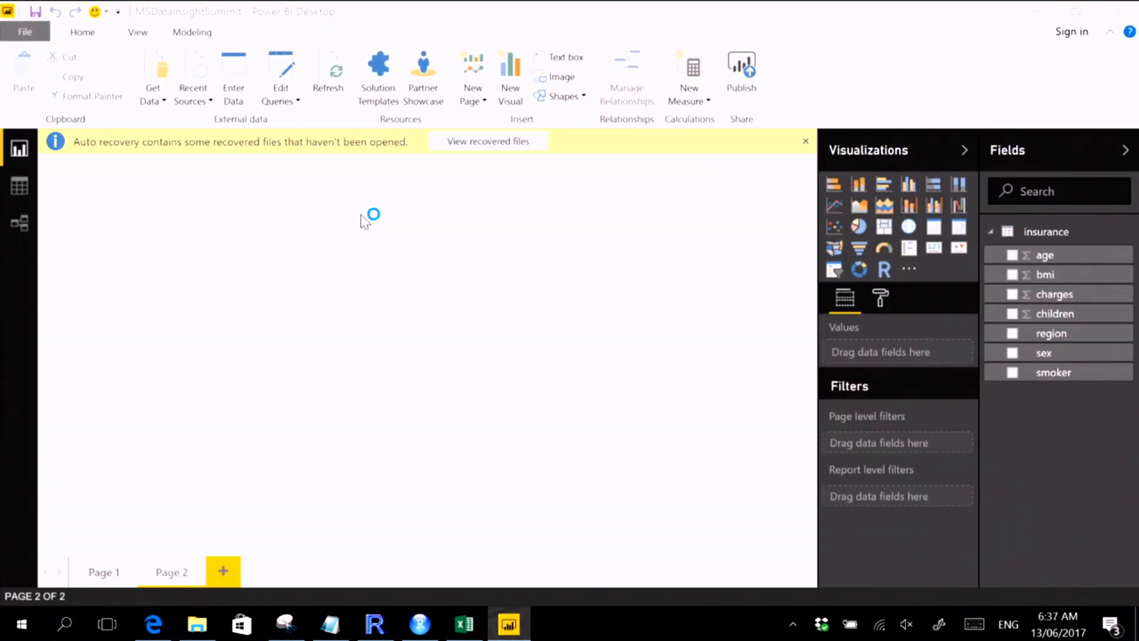
left_click(806, 142)
left_click(676, 366)
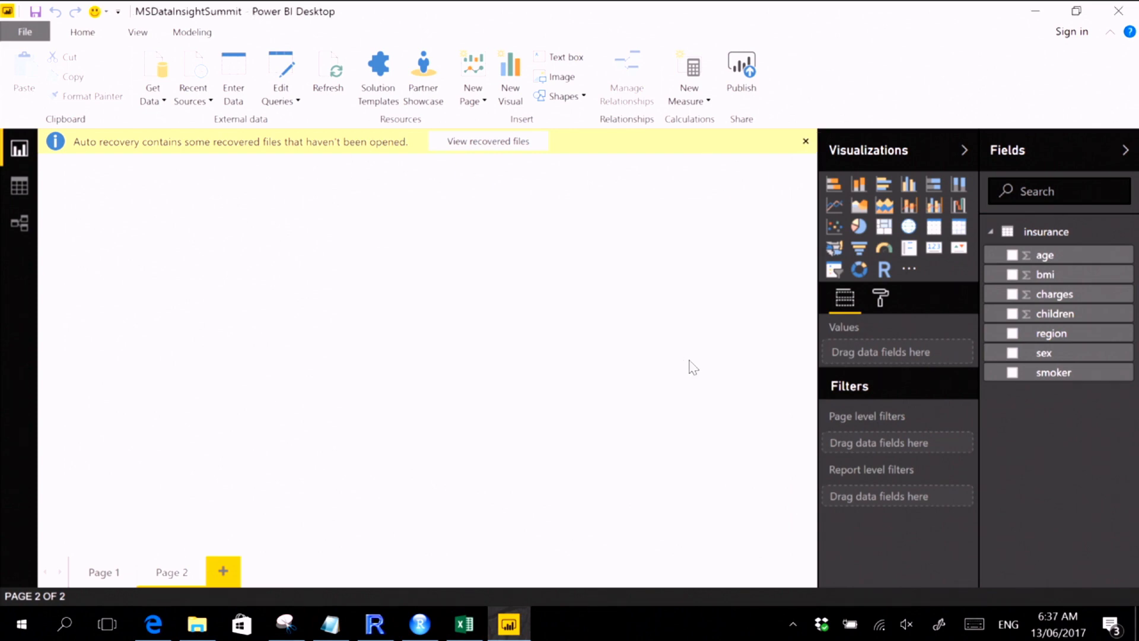
- Open the Query Editor, go to the insurance query's data source error and return to its Changed Type step
left_click(279, 99)
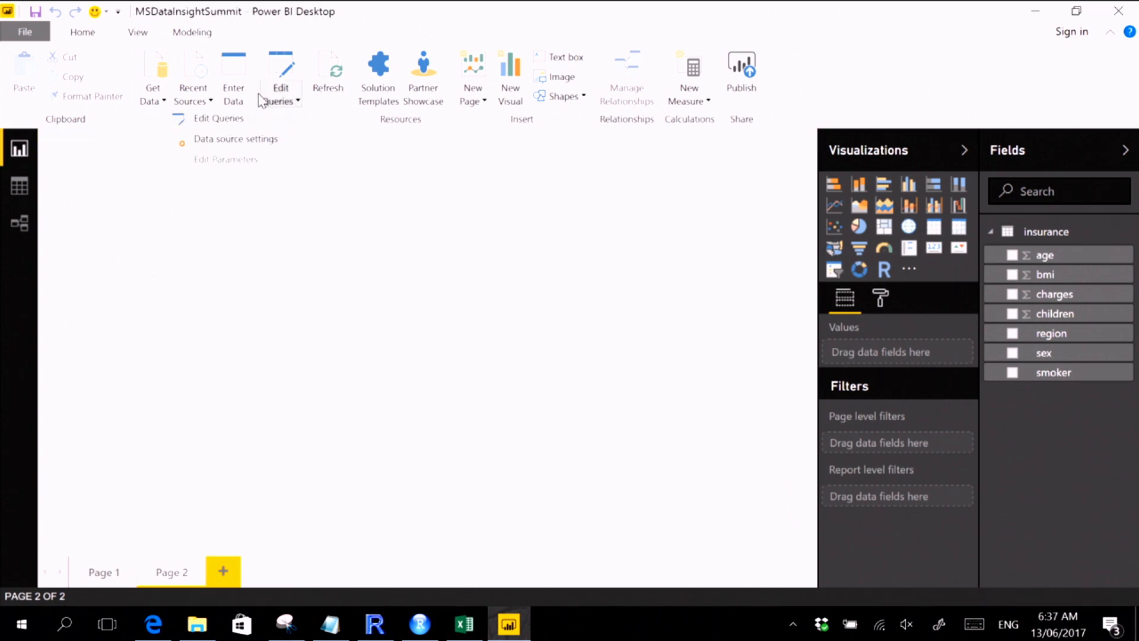
left_click(241, 120)
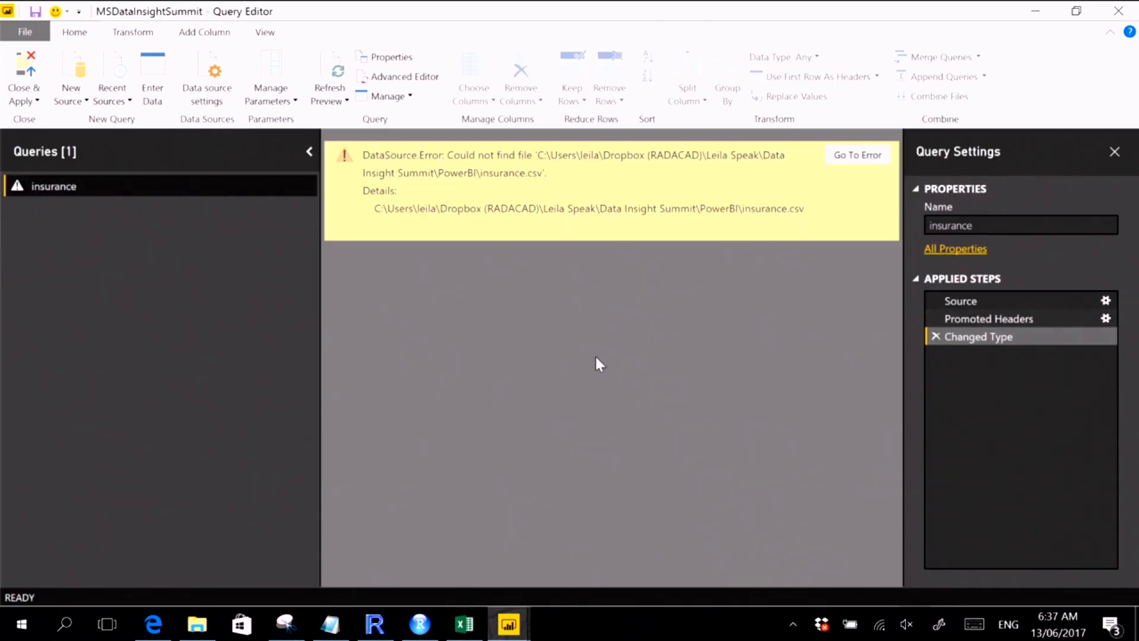
left_click(496, 207)
left_click(874, 158)
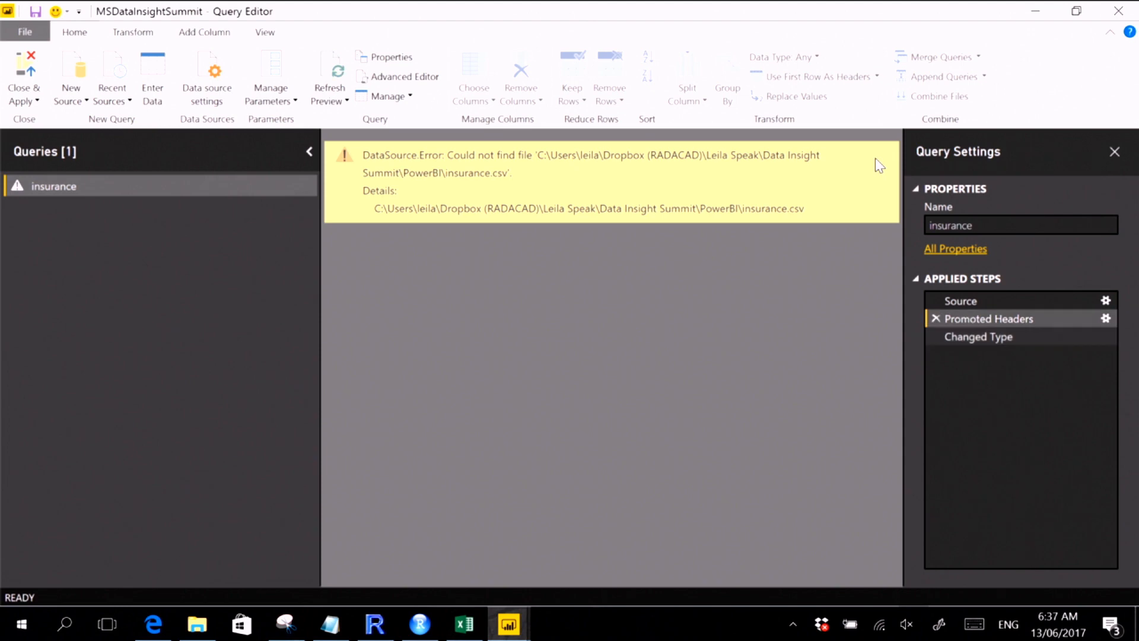
left_click(937, 336)
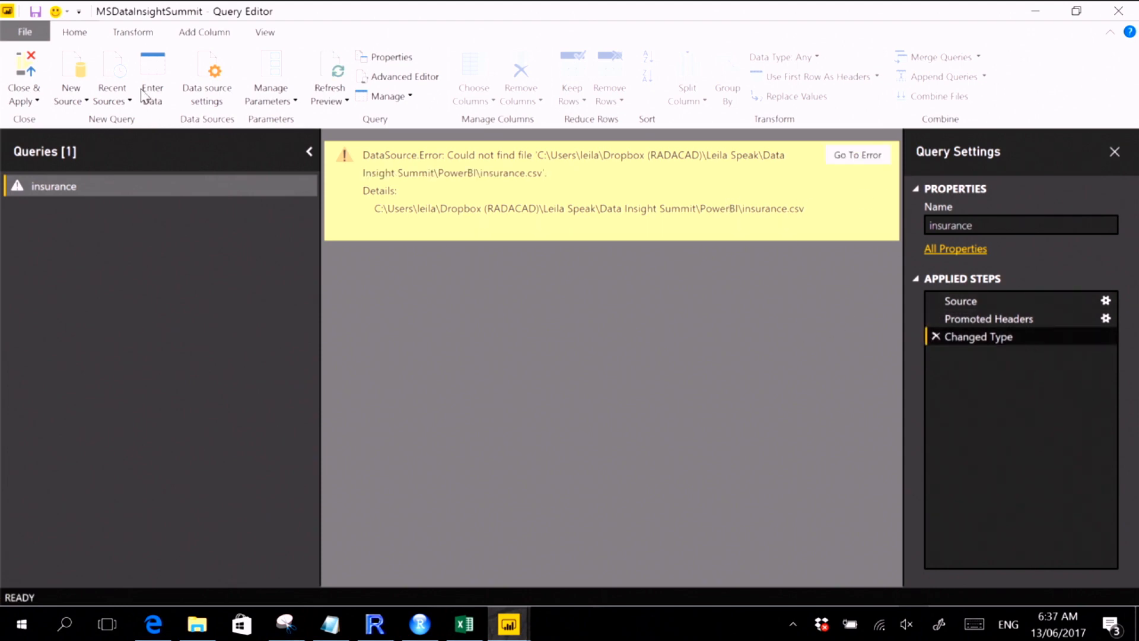
- Import Sheet1 from the workbook Book1 (Autosaved).xlsx as a new query
left_click(67, 98)
left_click(69, 152)
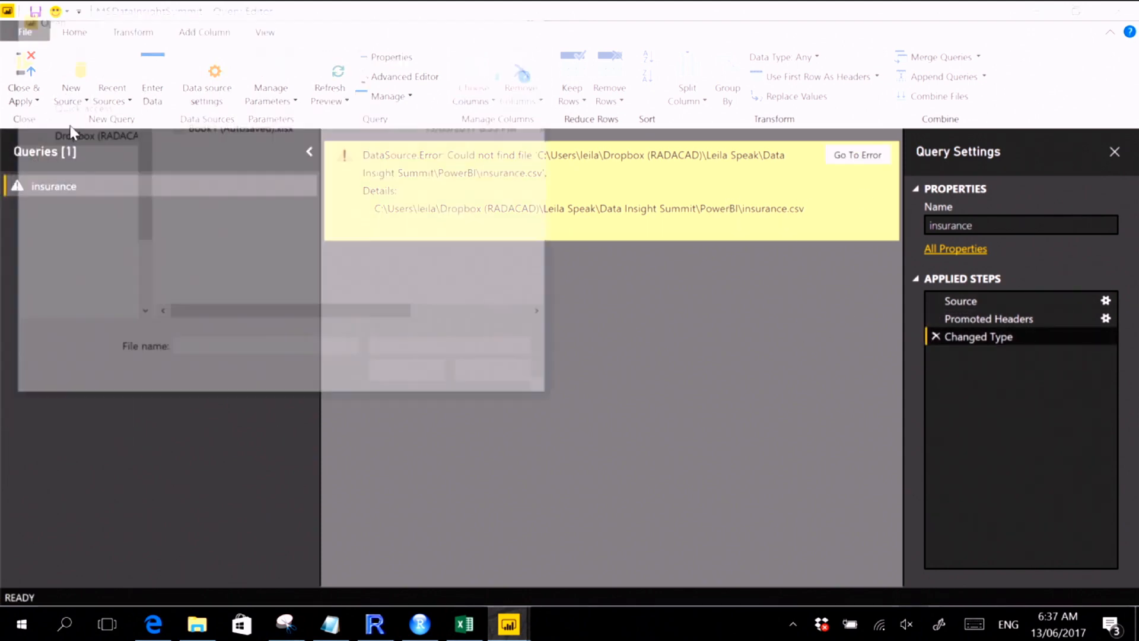
double_click(192, 122)
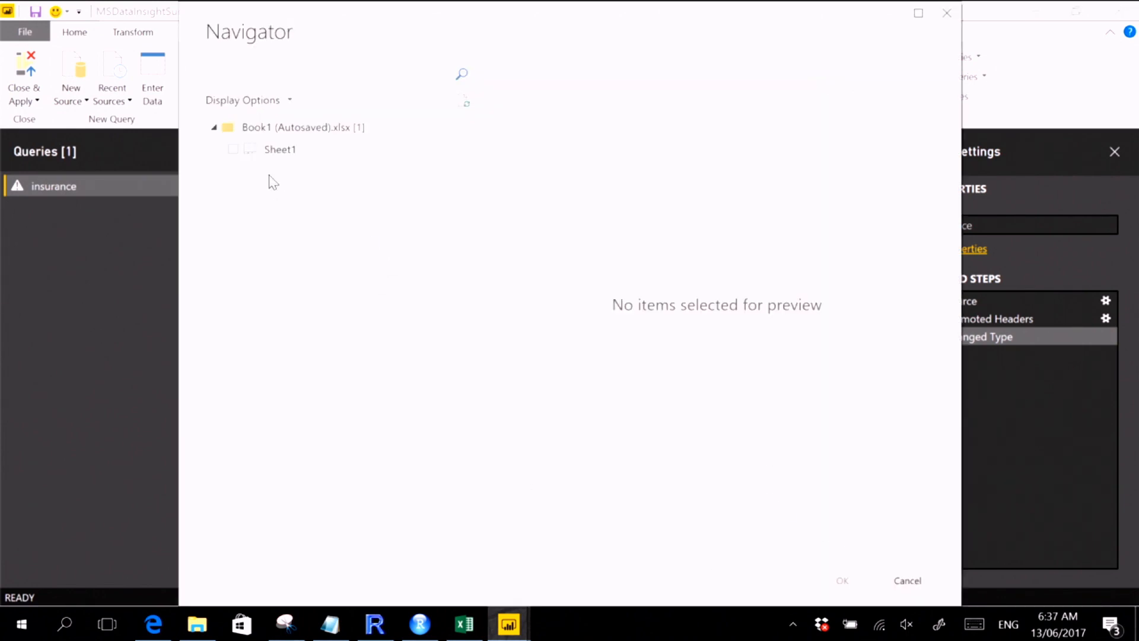
left_click(233, 150)
left_click(841, 580)
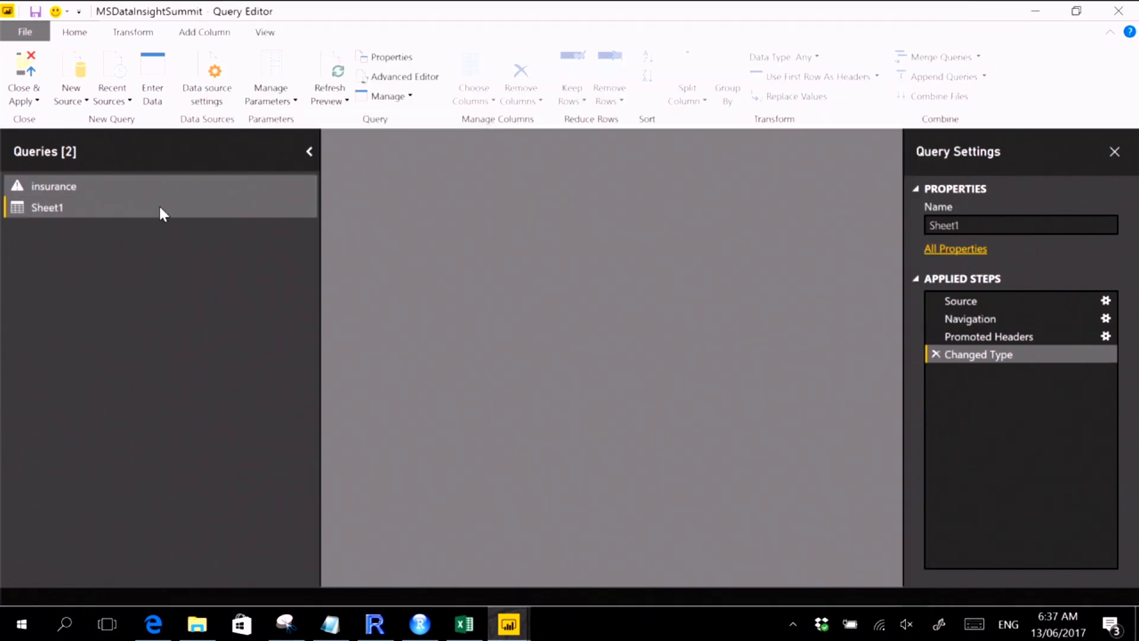
- Delete the insurance query and confirm the deletion
left_click(101, 185)
right_click(102, 186)
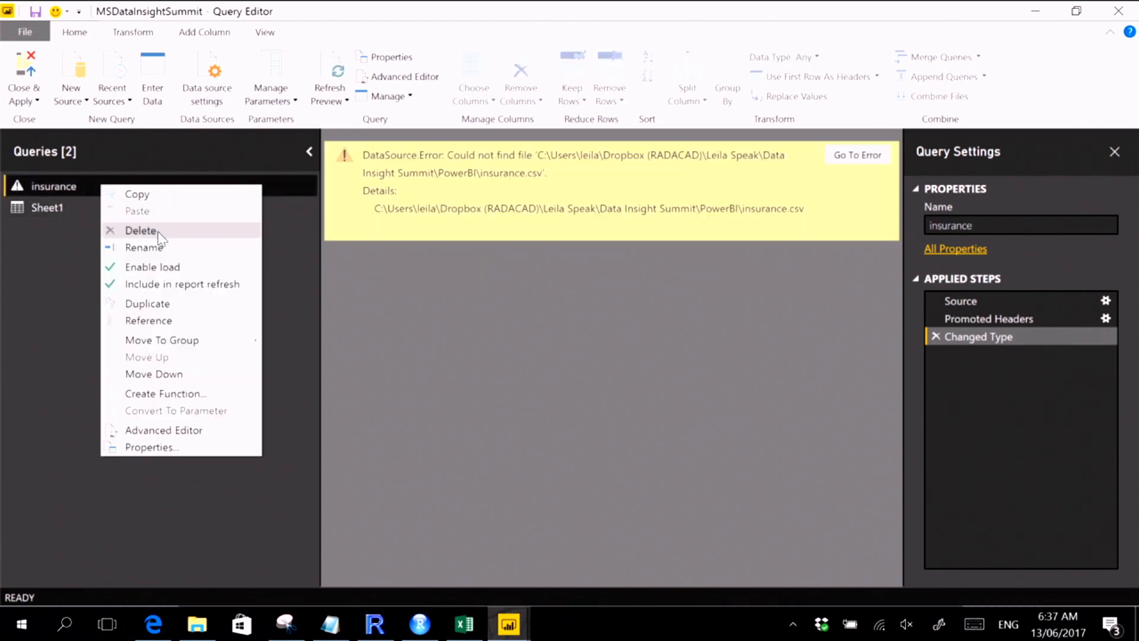
left_click(124, 230)
left_click(655, 341)
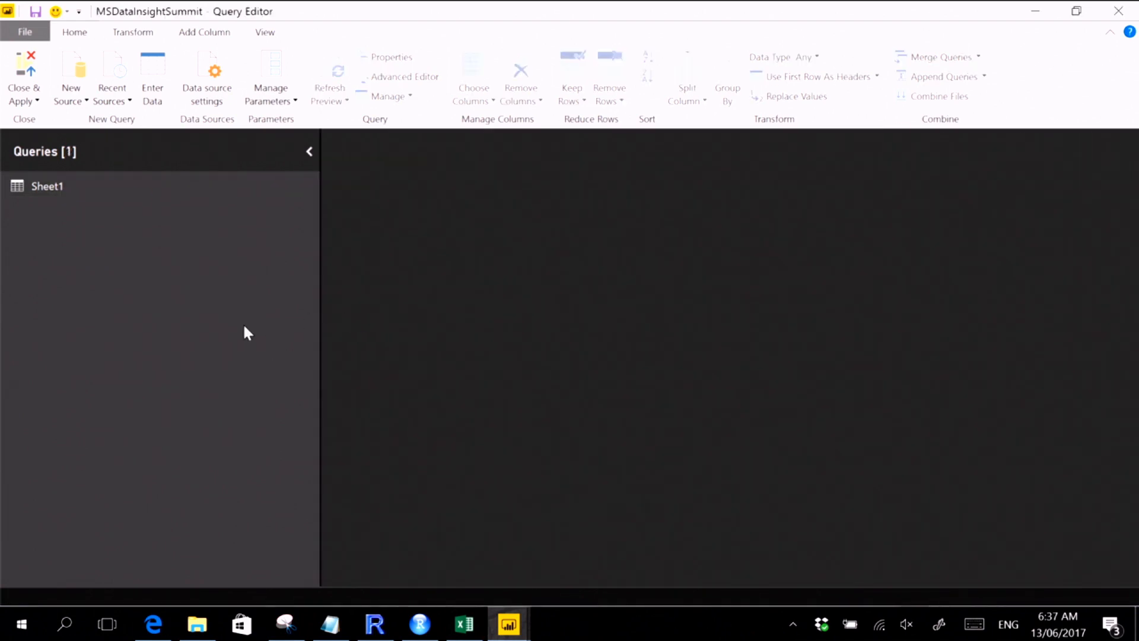
- Start a new R script transformation on the Sheet1 query
left_click(76, 186)
left_click(686, 265)
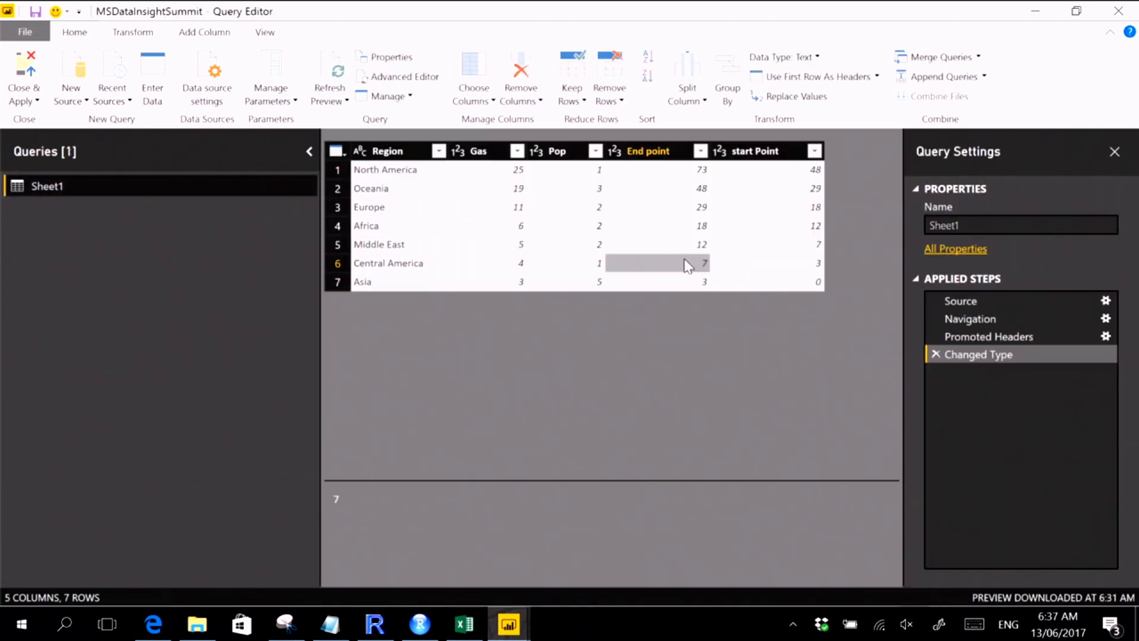
left_click(146, 34)
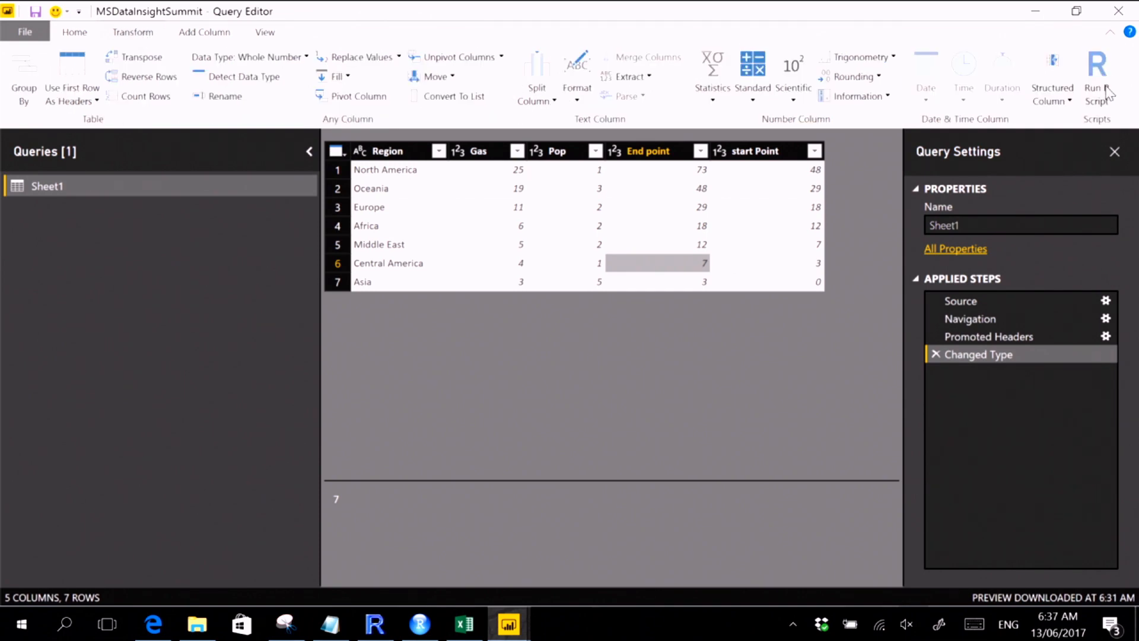
left_click(1097, 74)
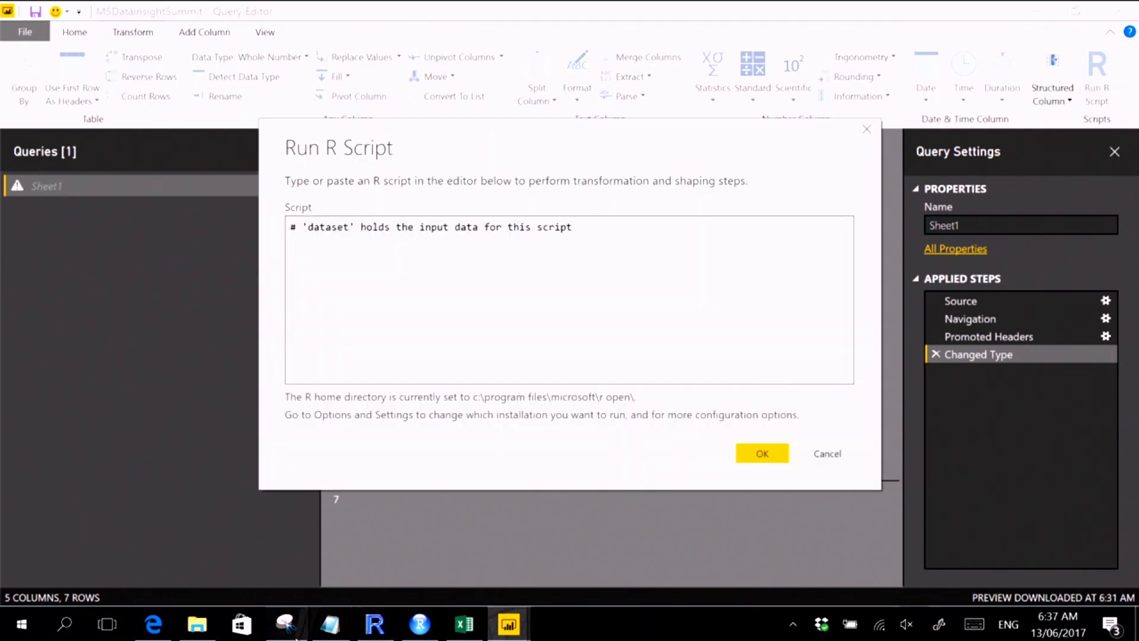
- Copy the market basket code from library(methods) to the inspect line in coderules.txt and paste it below the dataset comment of the R script
left_click(330, 623)
left_click(118, 226)
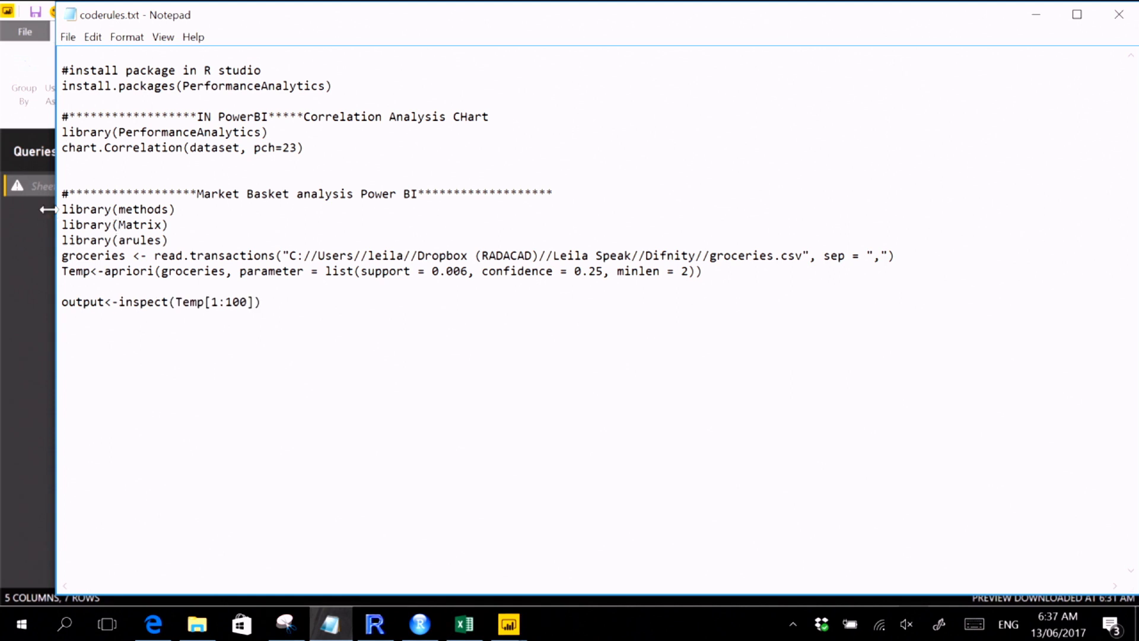
left_click_drag(62, 209, 829, 313)
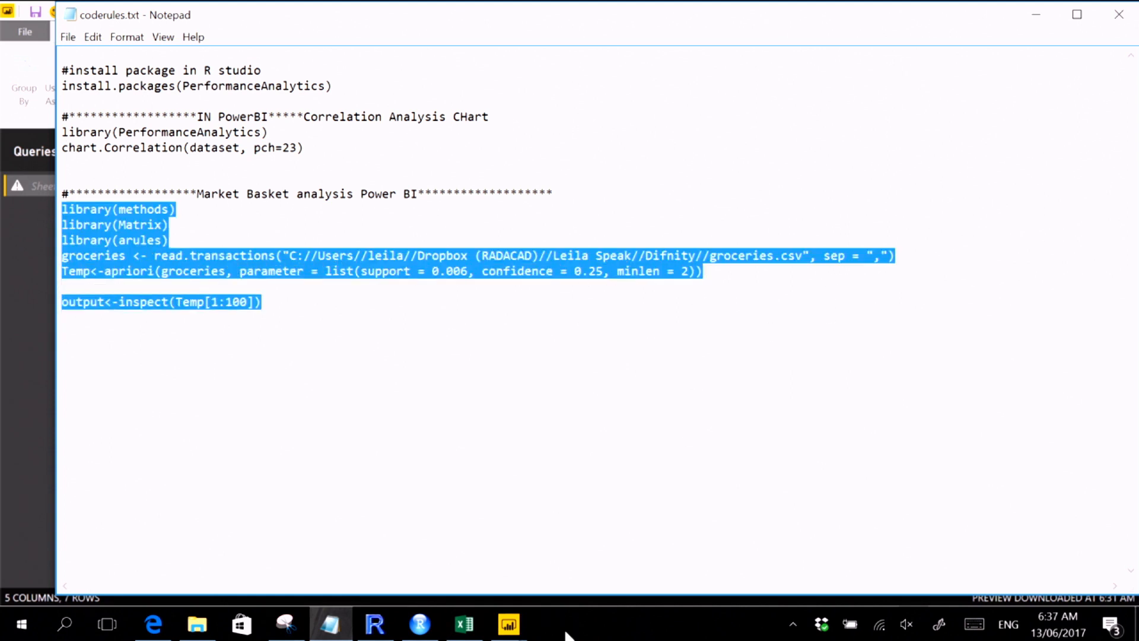
mouse_move(508, 623)
left_click(577, 559)
left_click(508, 623)
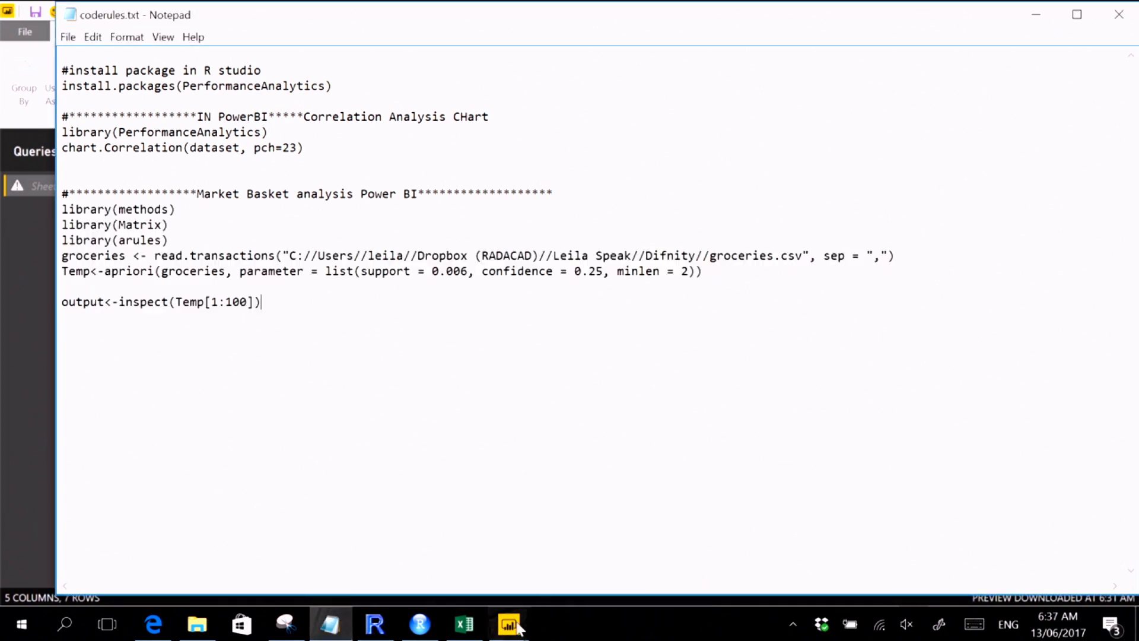
left_click(574, 575)
key("ctrl+v")
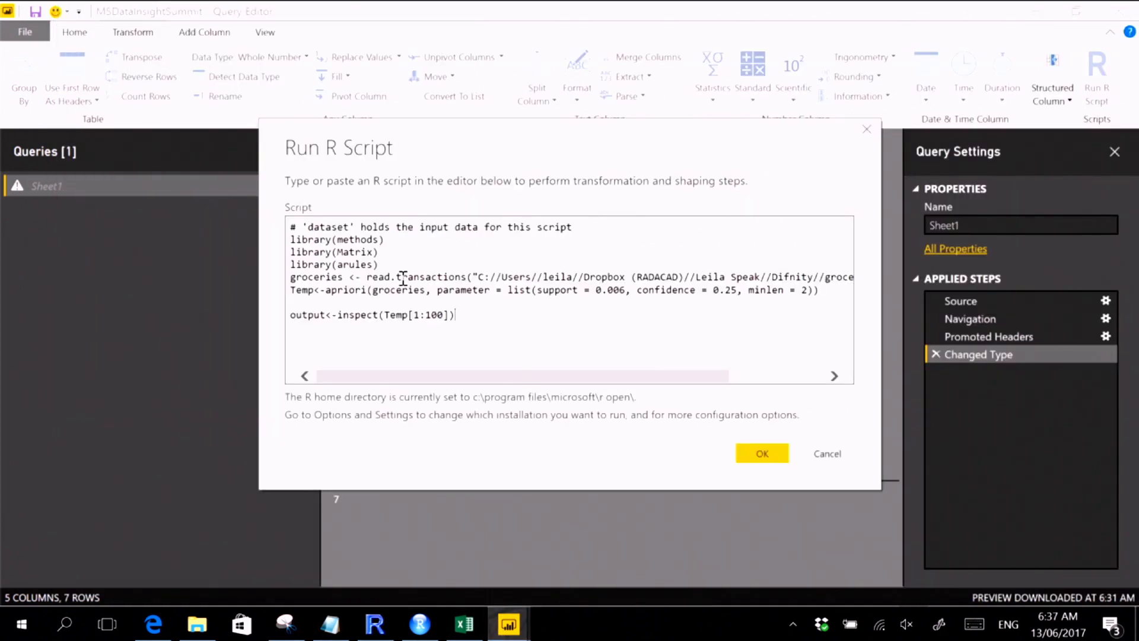
- Run the market basket R script on Sheet1, close Query Editor with the changes applied, and show the table's data
left_click(765, 455)
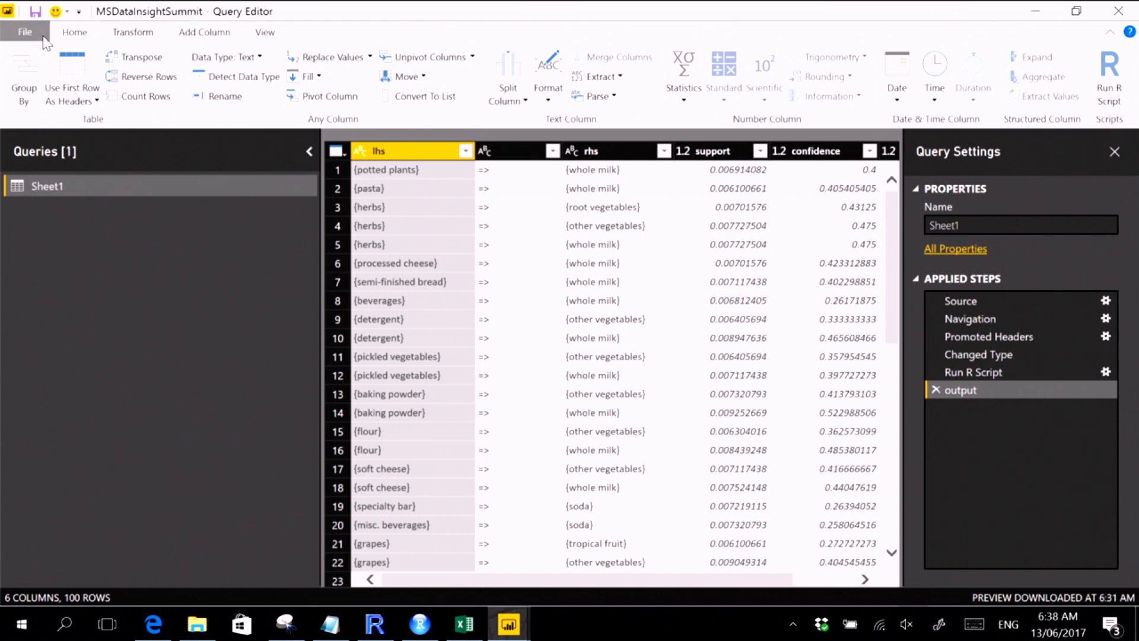
left_click(74, 33)
left_click(32, 102)
left_click(42, 128)
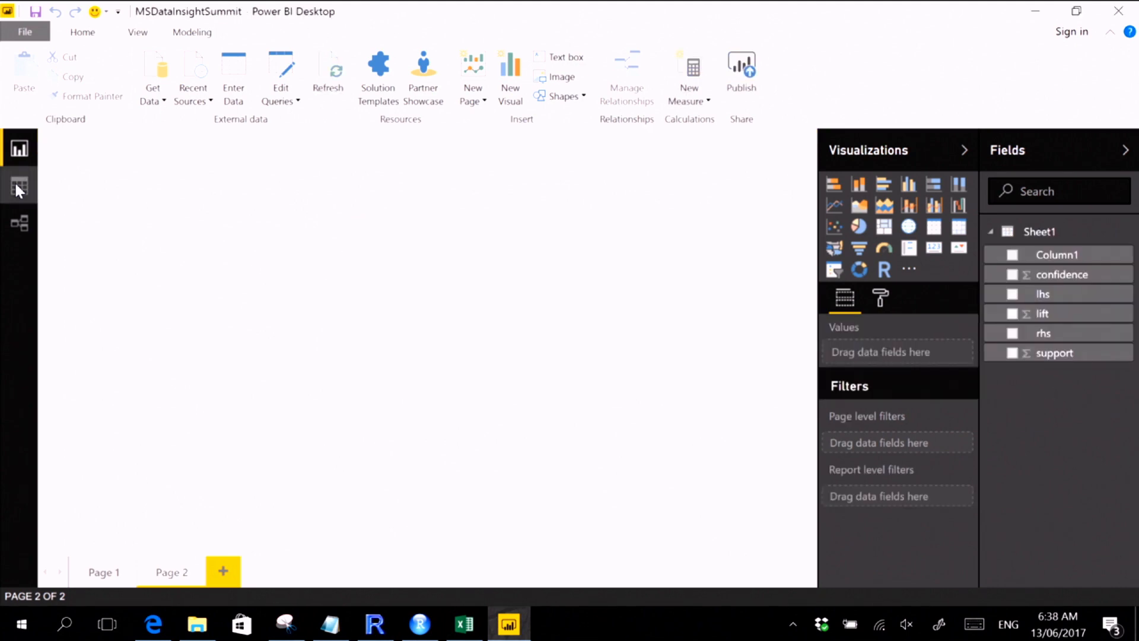
left_click(19, 189)
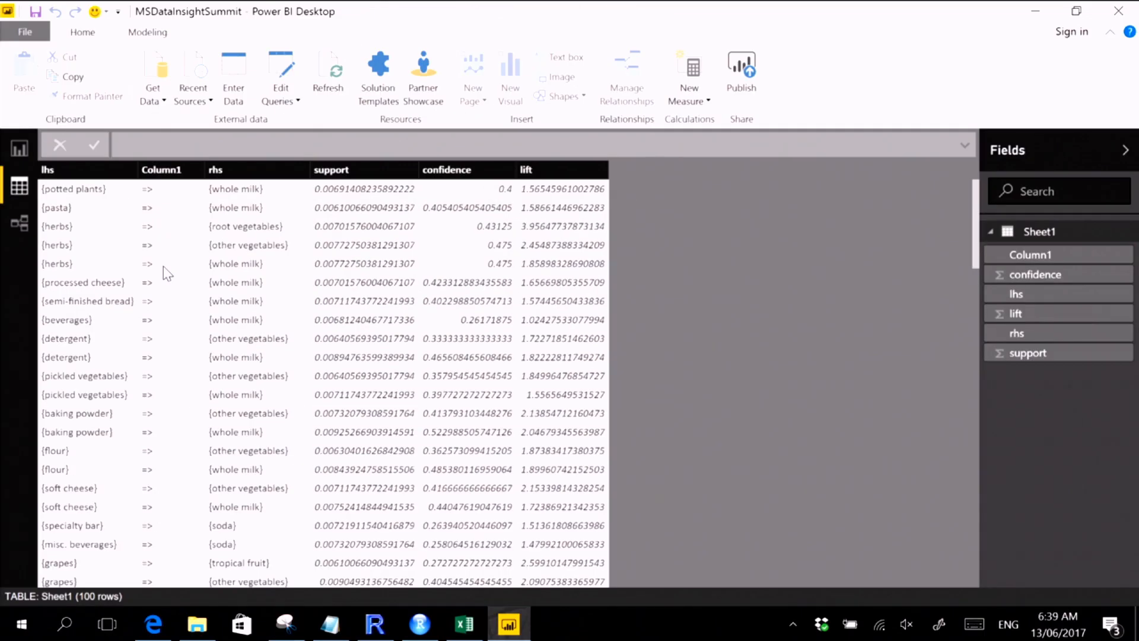
- Return to the report and view the Force-Directed Graph details in the Power BI visuals gallery in Edge
left_click(19, 151)
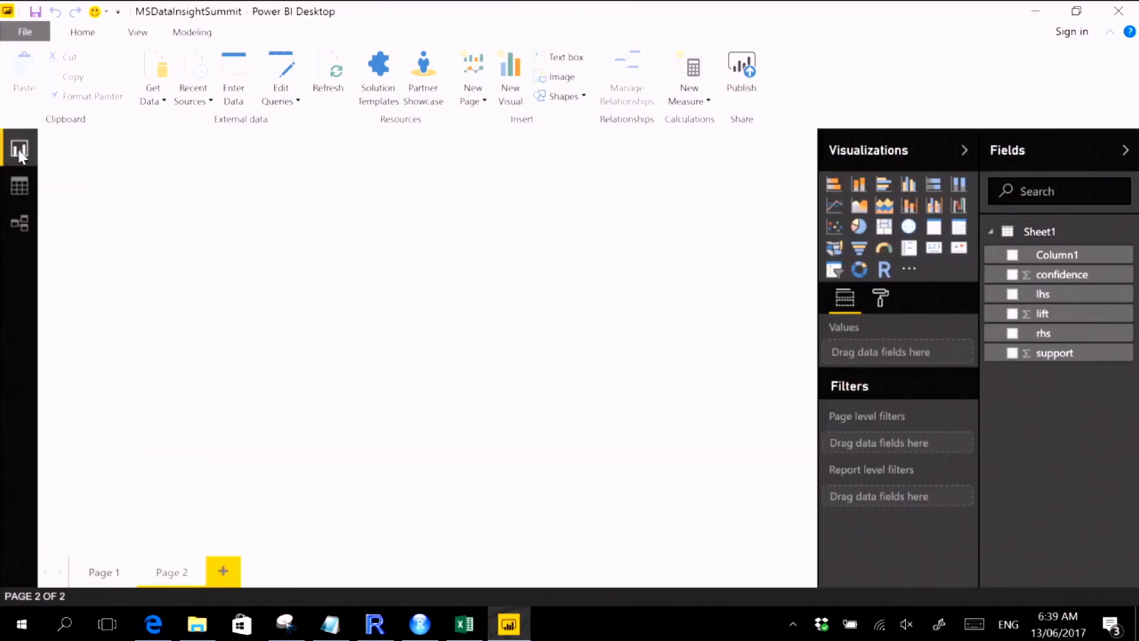
left_click(146, 630)
left_click(101, 16)
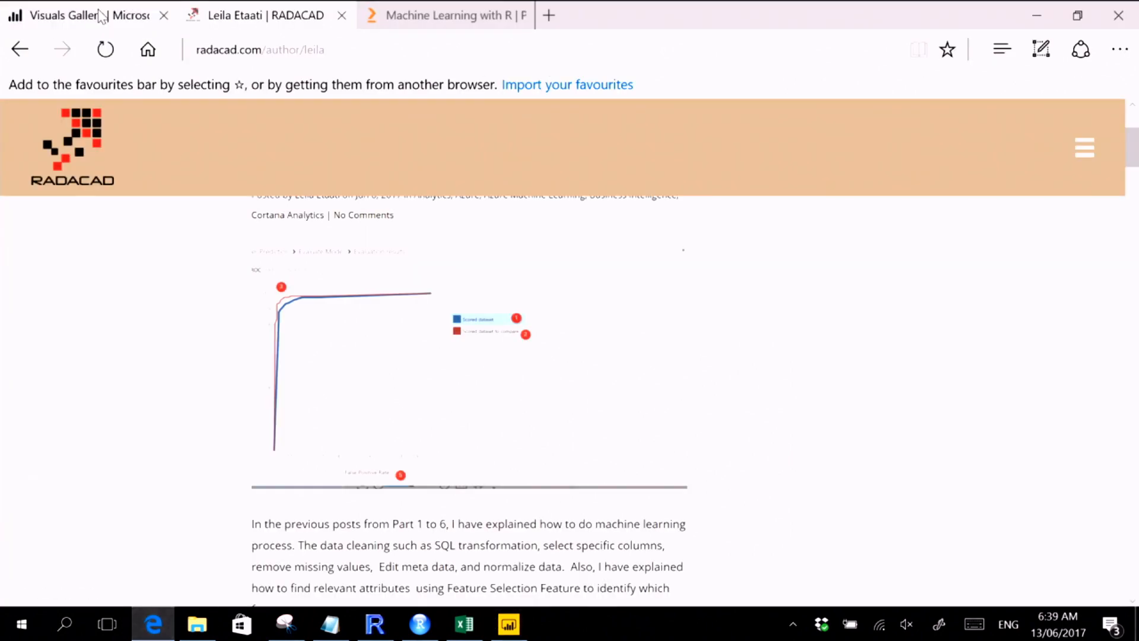
left_click(570, 433)
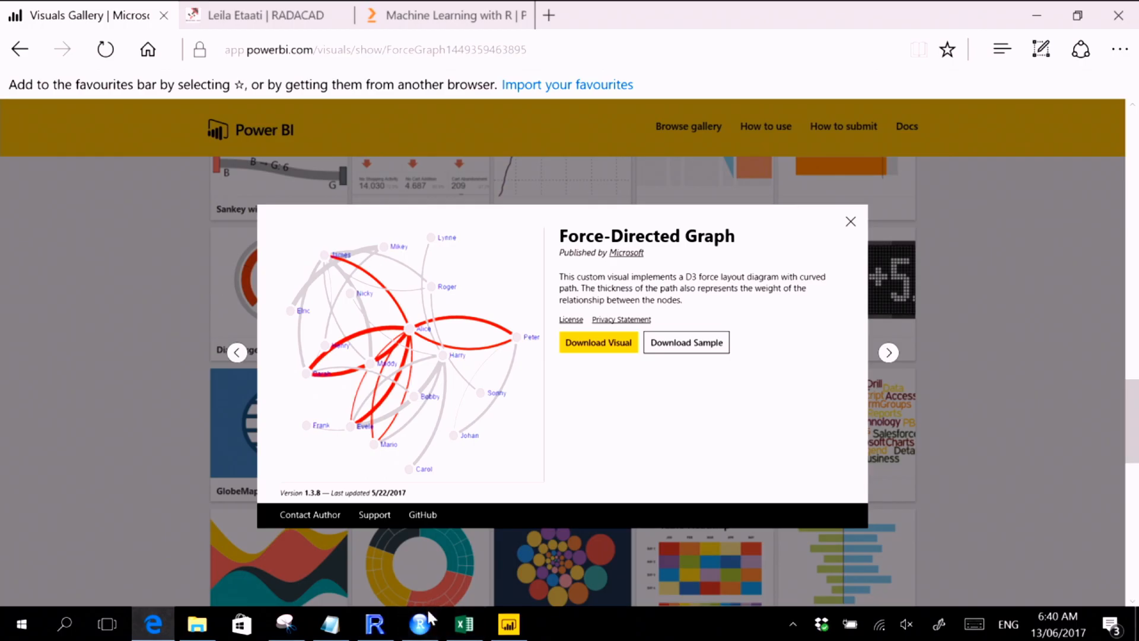
- Switch to Power BI Desktop and import the custom visual forceGraph.1.3.8.pbiviz from the Downloads folder
left_click(508, 623)
left_click(908, 270)
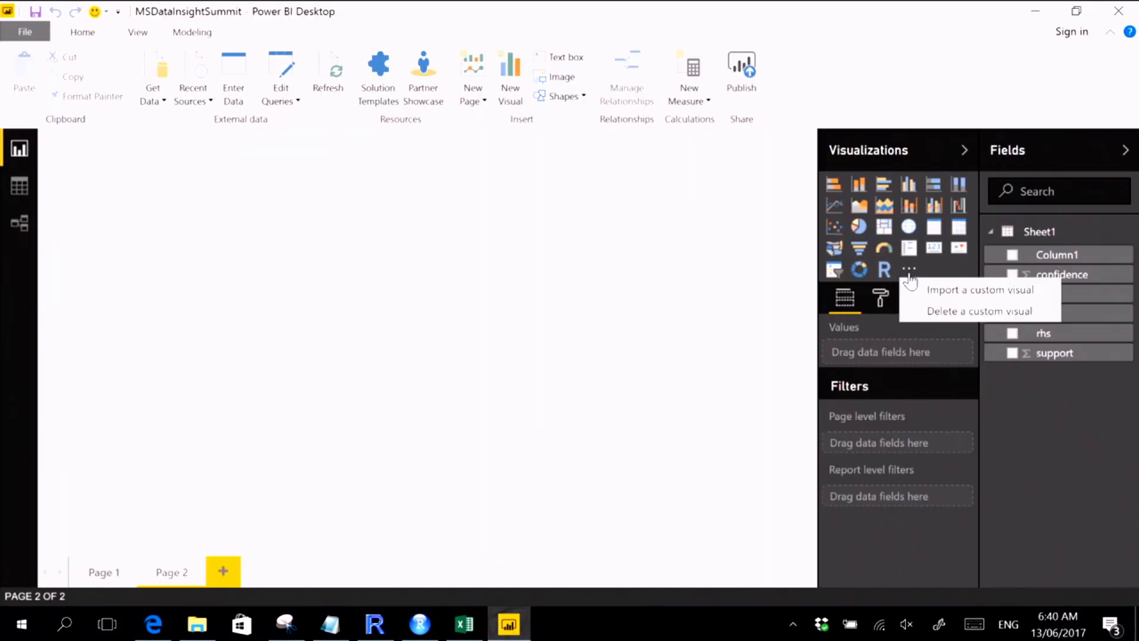
left_click(926, 290)
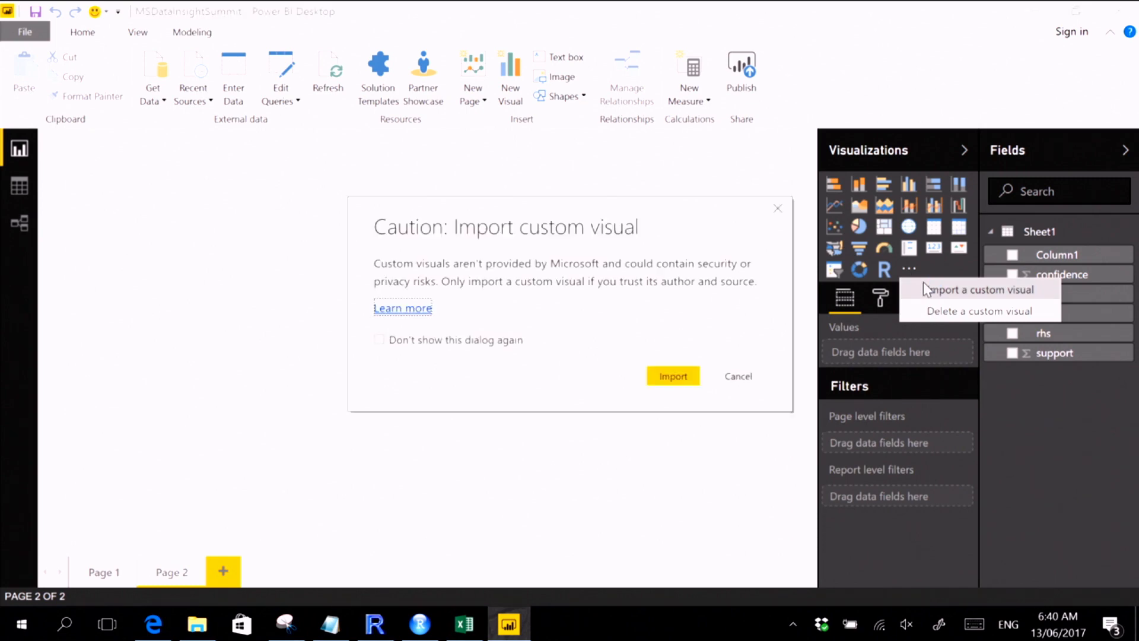
left_click(650, 375)
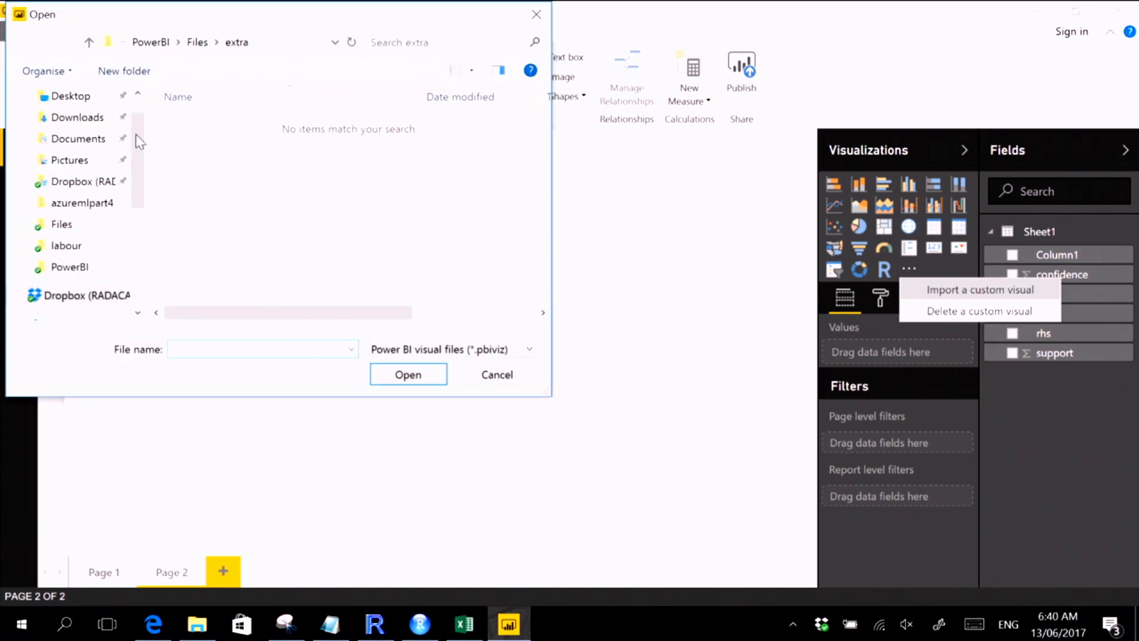
left_click(109, 118)
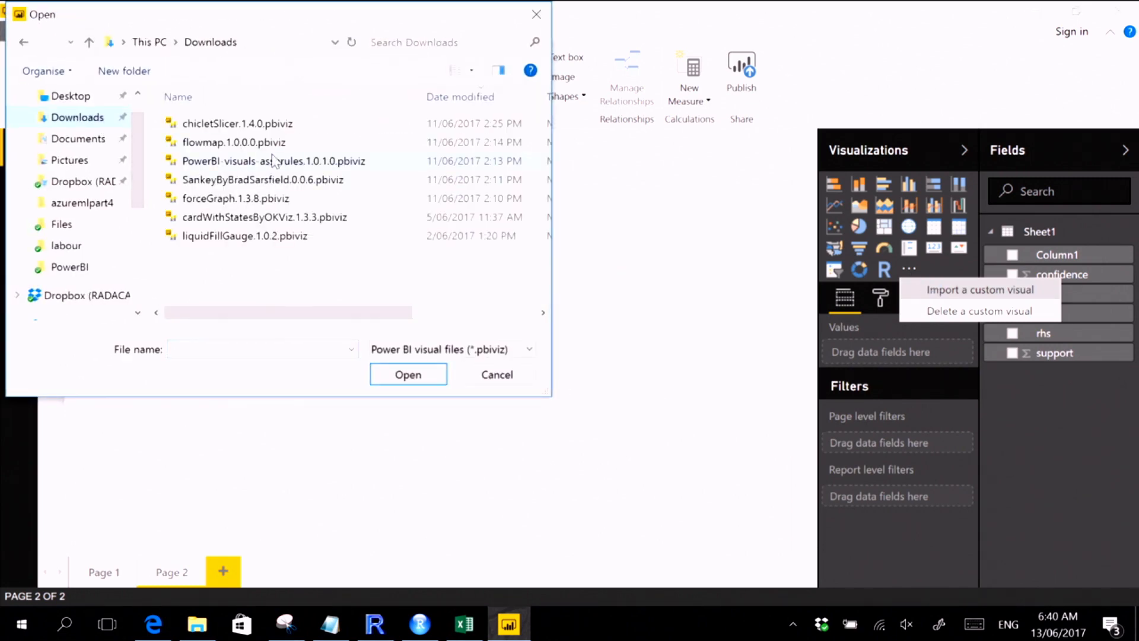
left_click(249, 198)
left_click(142, 633)
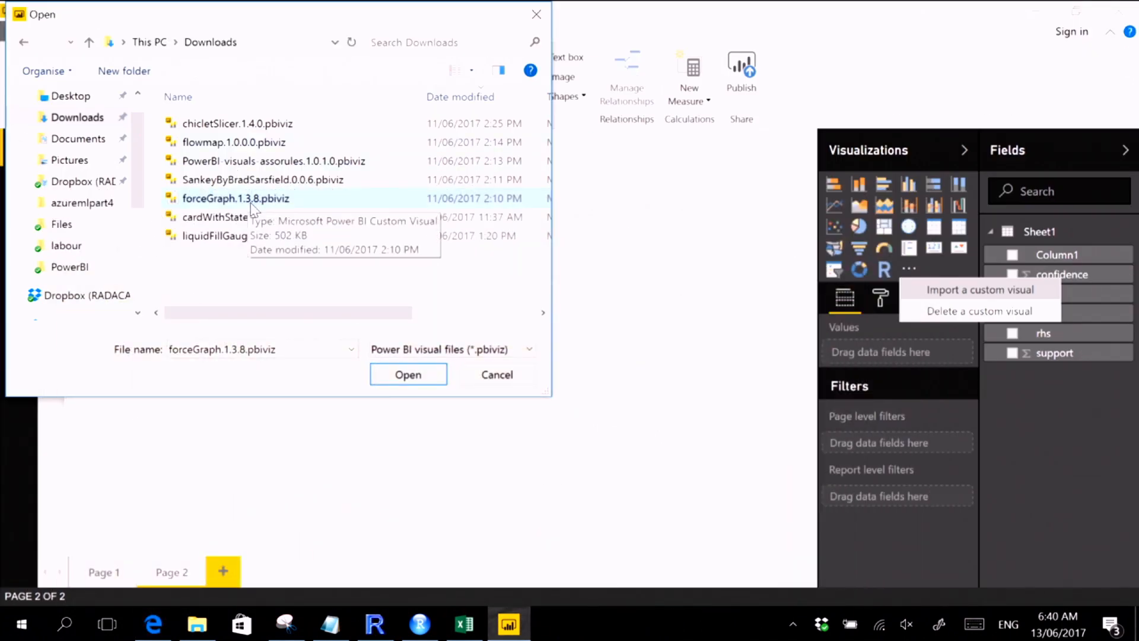
double_click(254, 200)
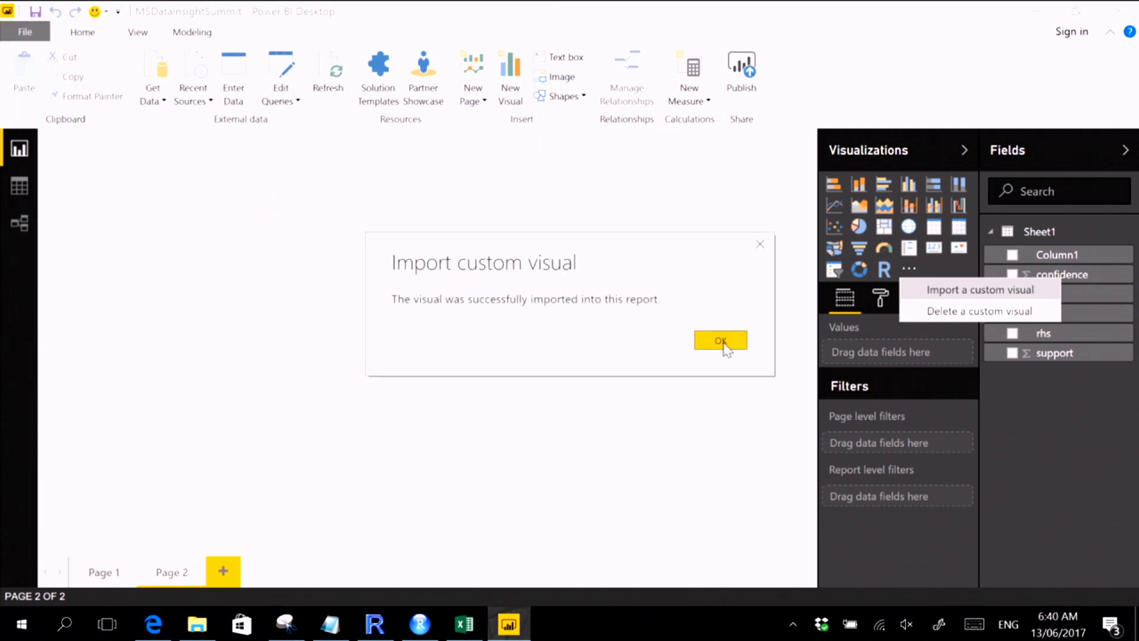
left_click(720, 340)
- Add an enlarged Force-Directed Graph to Page 2 with lhs as Source, rhs as Target and lift as Weight
left_click(914, 274)
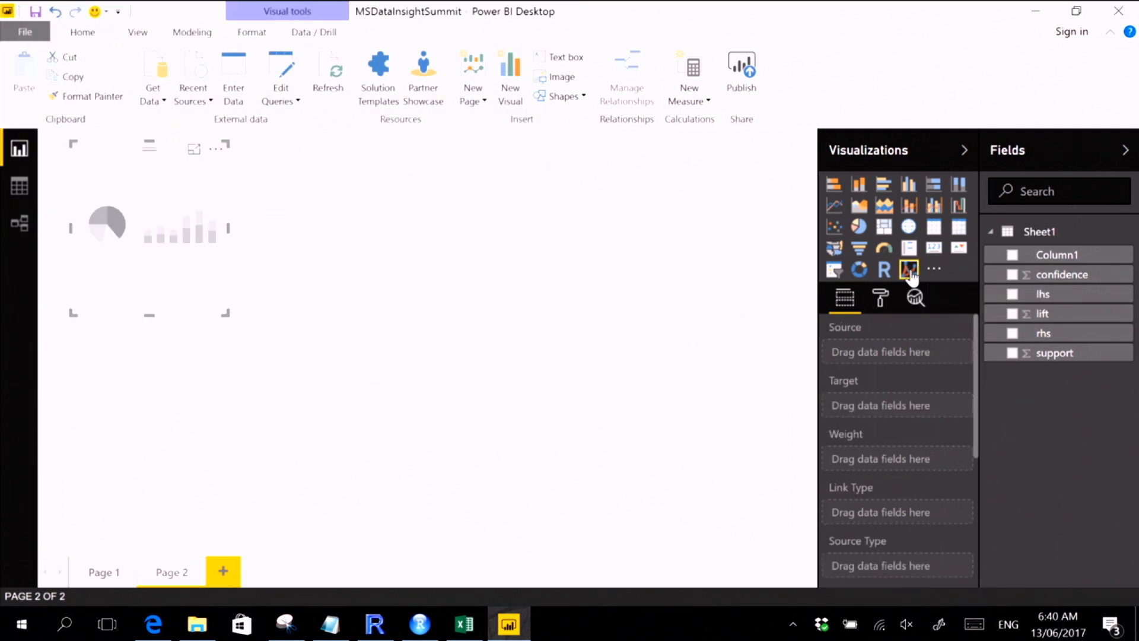
left_click_drag(226, 315, 454, 450)
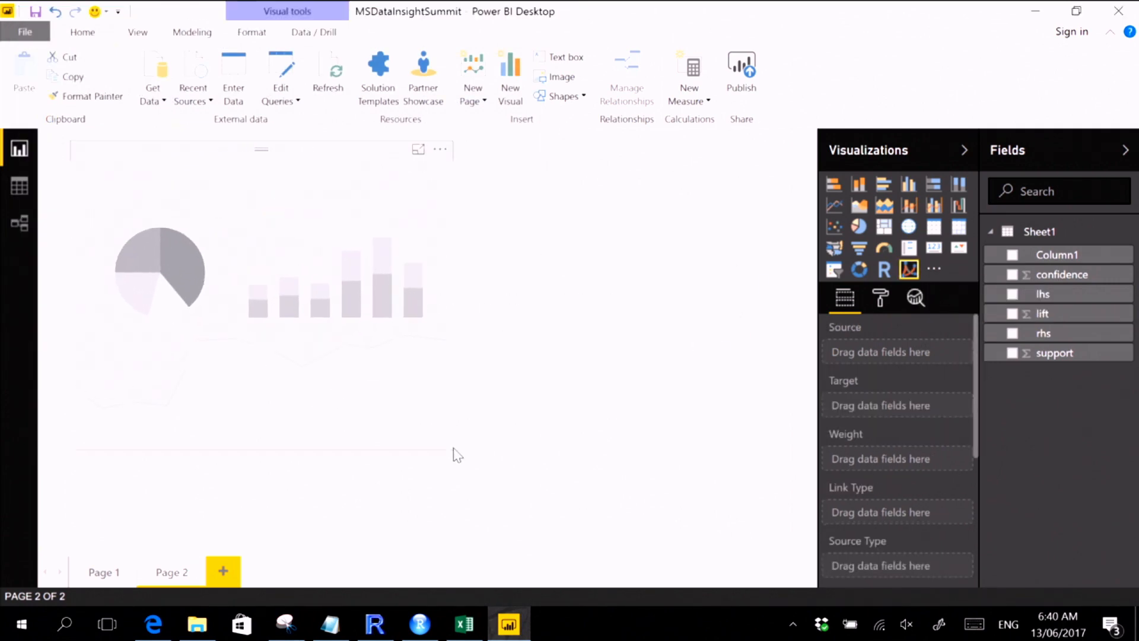
left_click(1012, 294)
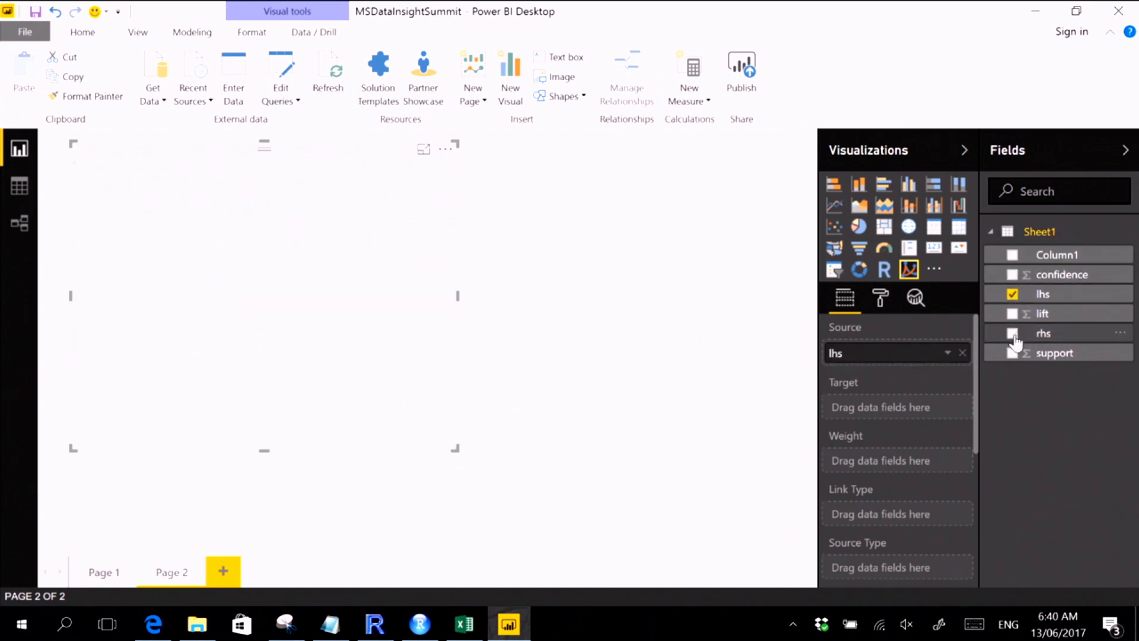
left_click(1012, 334)
left_click(1012, 314)
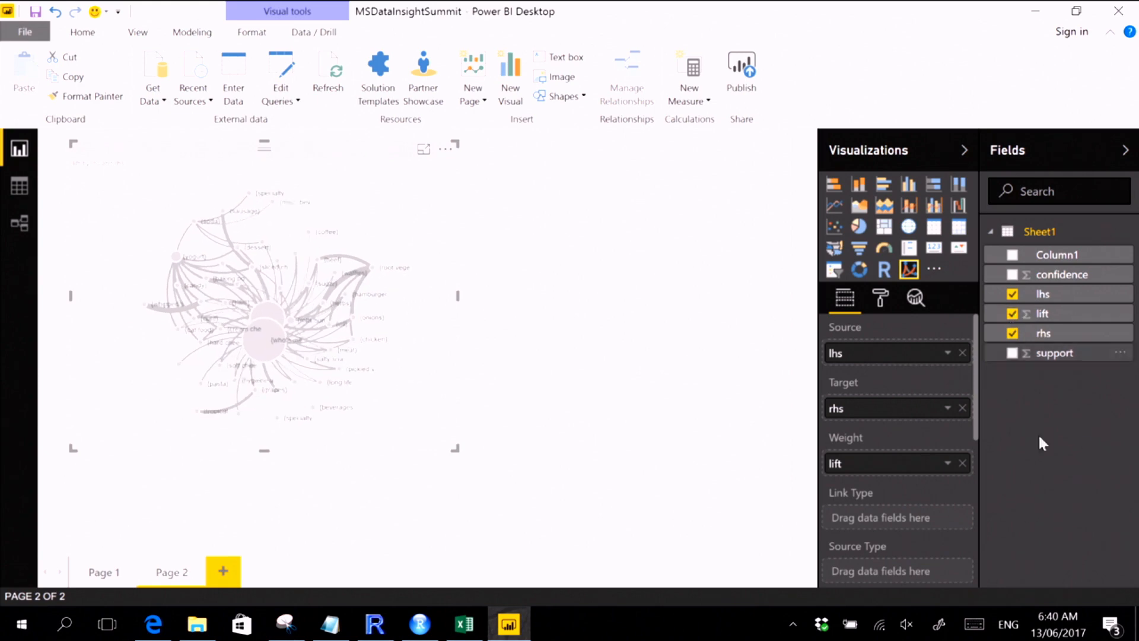
- Set the graph's size charge to -100 and enlarge the visual to fill most of the page height
mouse_move(973, 389)
left_mouse_down()
mouse_move(983, 416)
mouse_move(981, 356)
left_mouse_up()
left_click(880, 299)
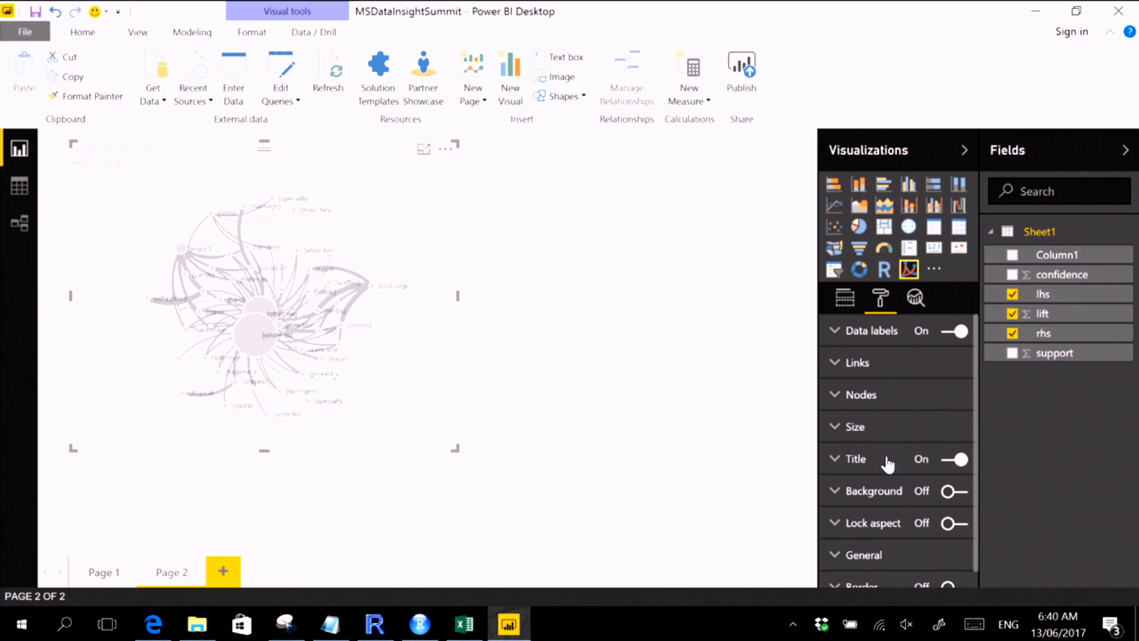
left_click(878, 428)
left_click(927, 468)
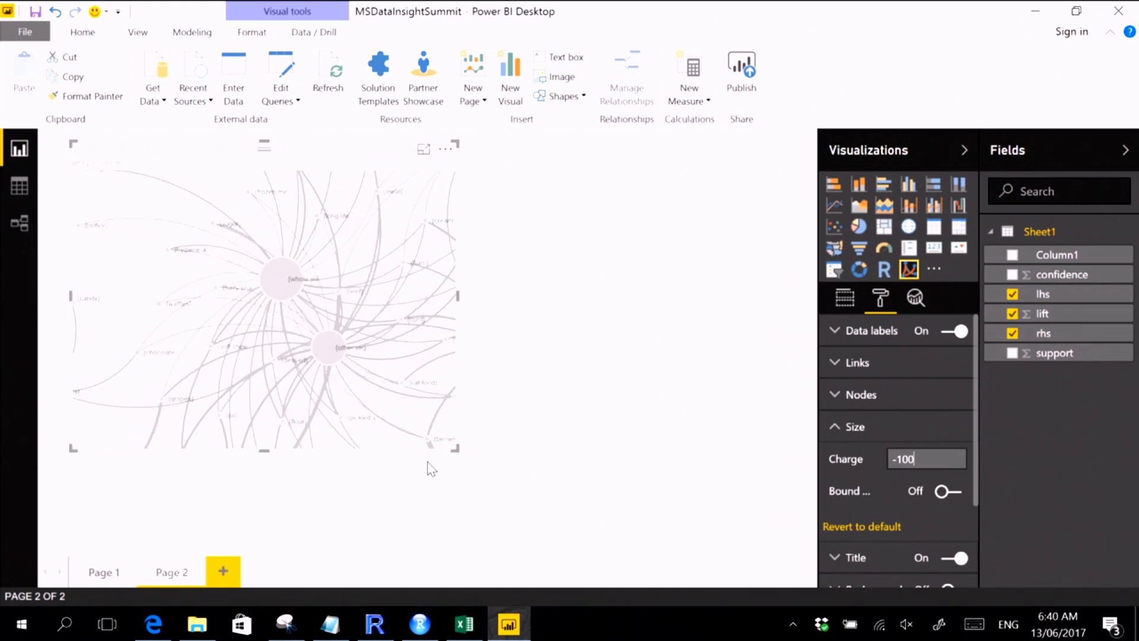
left_click_drag(455, 447, 559, 555)
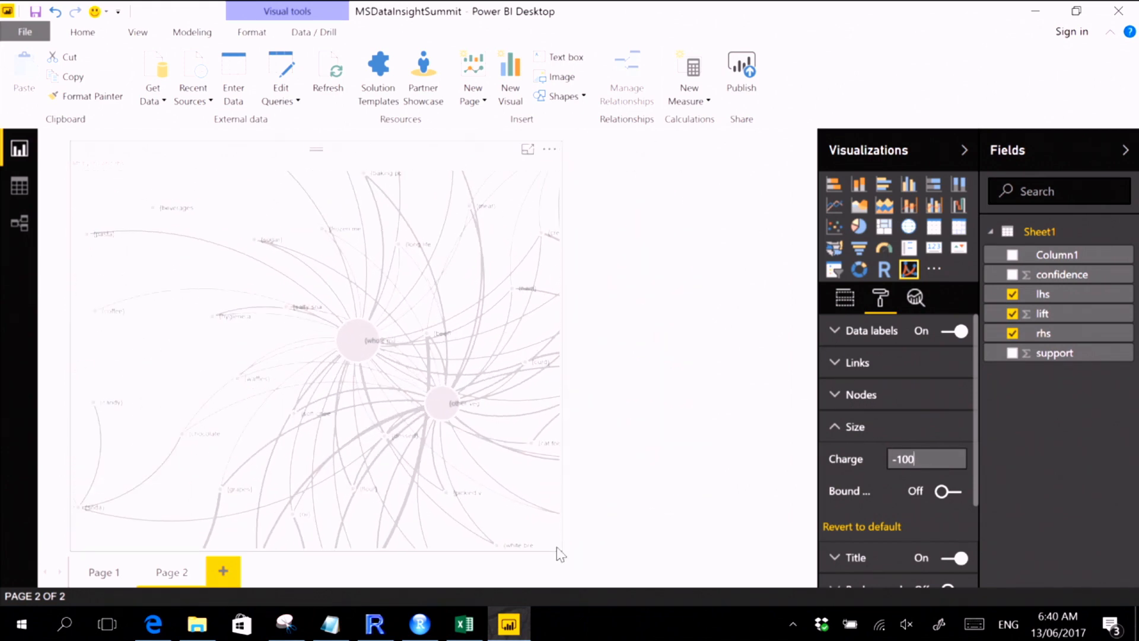
left_click(832, 438)
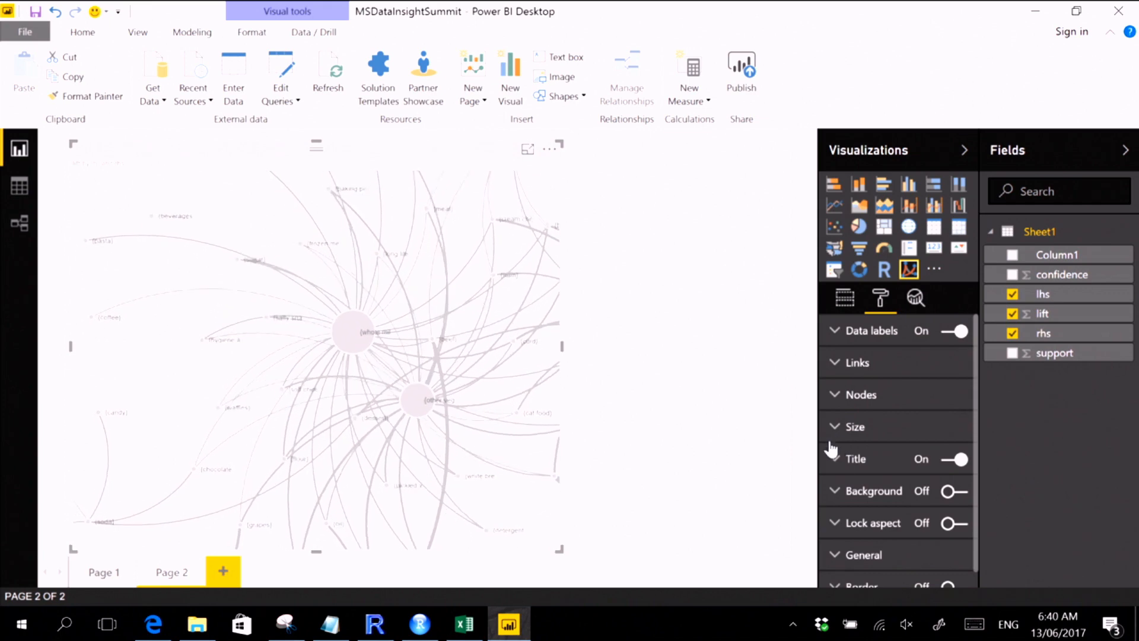
- Format the graph's links with arrows on, labels off, thickness off and colour set to By Weight
left_click(870, 366)
left_click(941, 497)
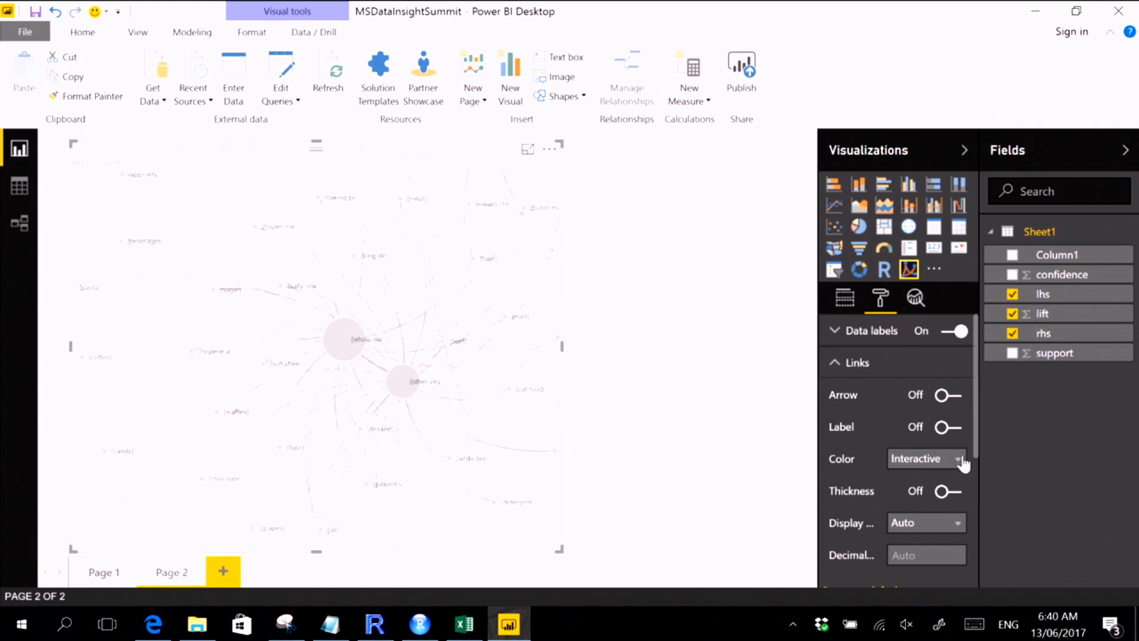
left_click(955, 428)
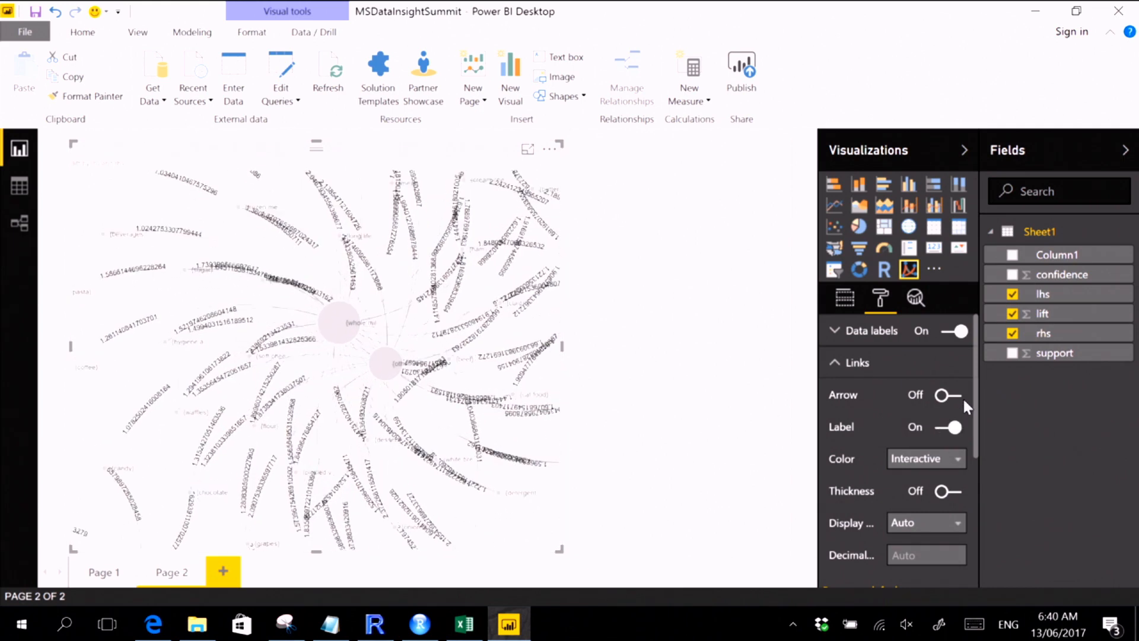
left_click(940, 428)
left_click(953, 396)
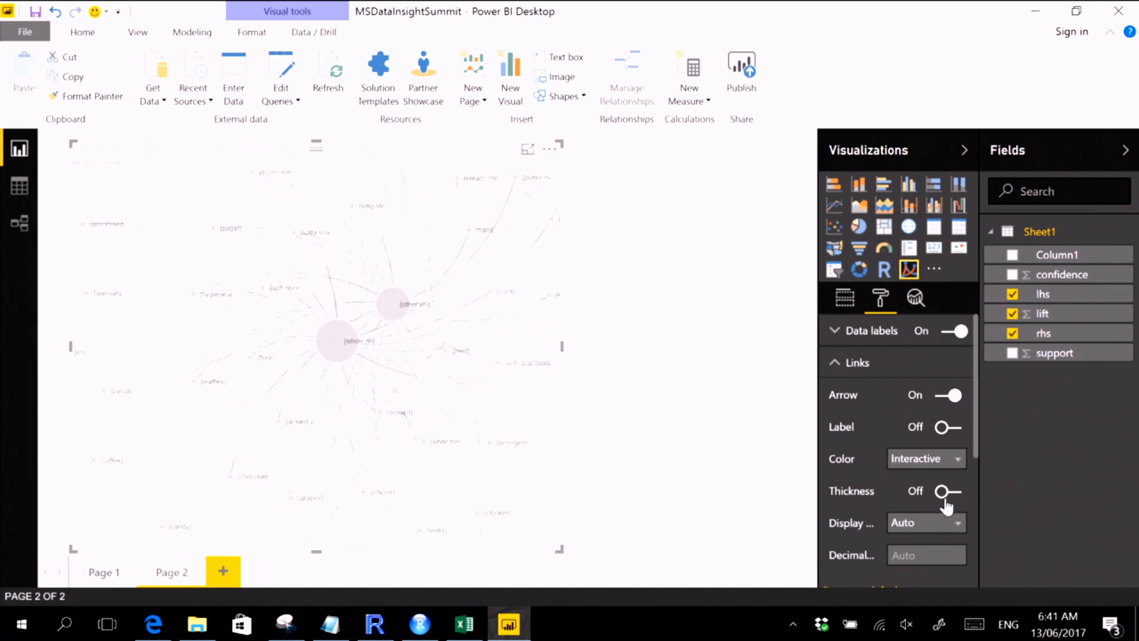
left_click(940, 460)
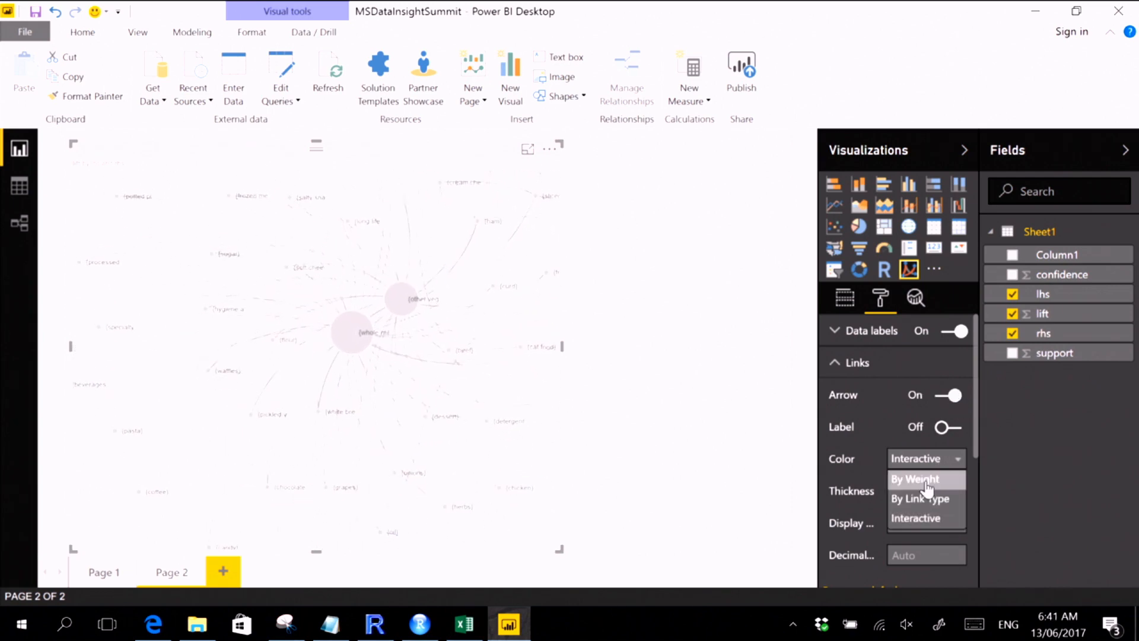
left_click(917, 479)
left_click(949, 490)
- Add an empty slicer beside the graph, and open the demoPowerBI report from the extra folder in PowerBI
left_click(672, 342)
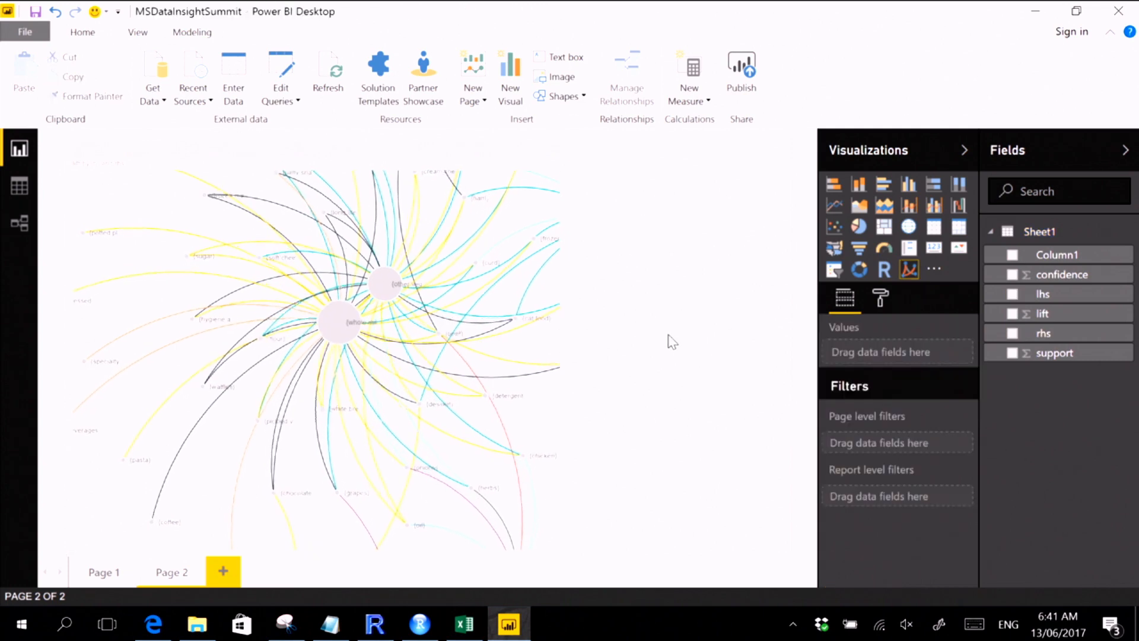
left_click(833, 271)
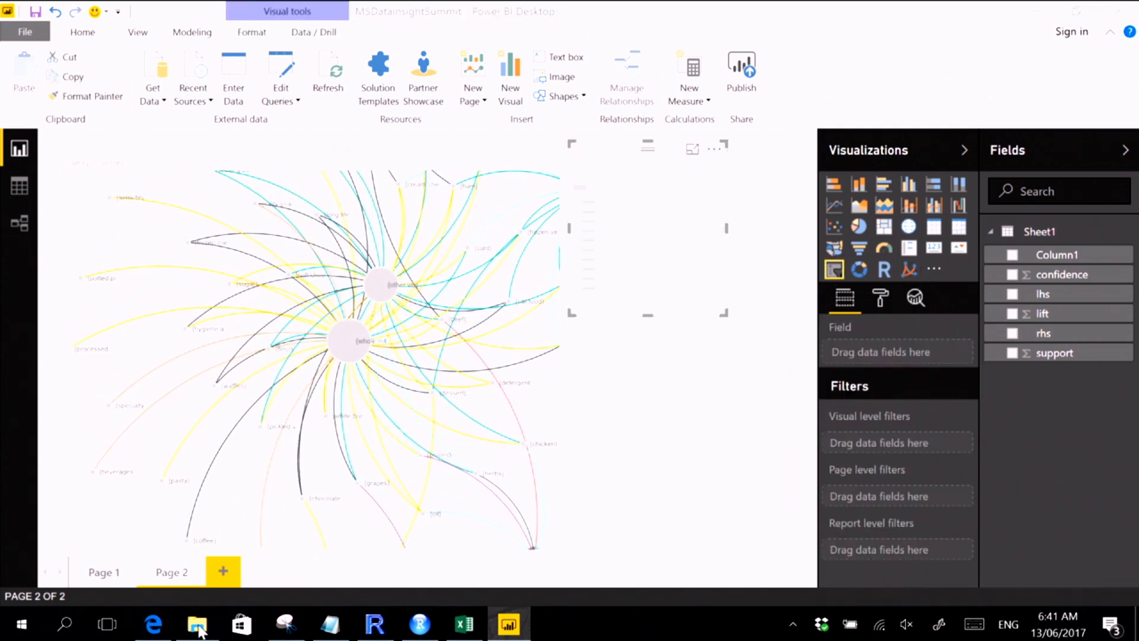
left_click(198, 624)
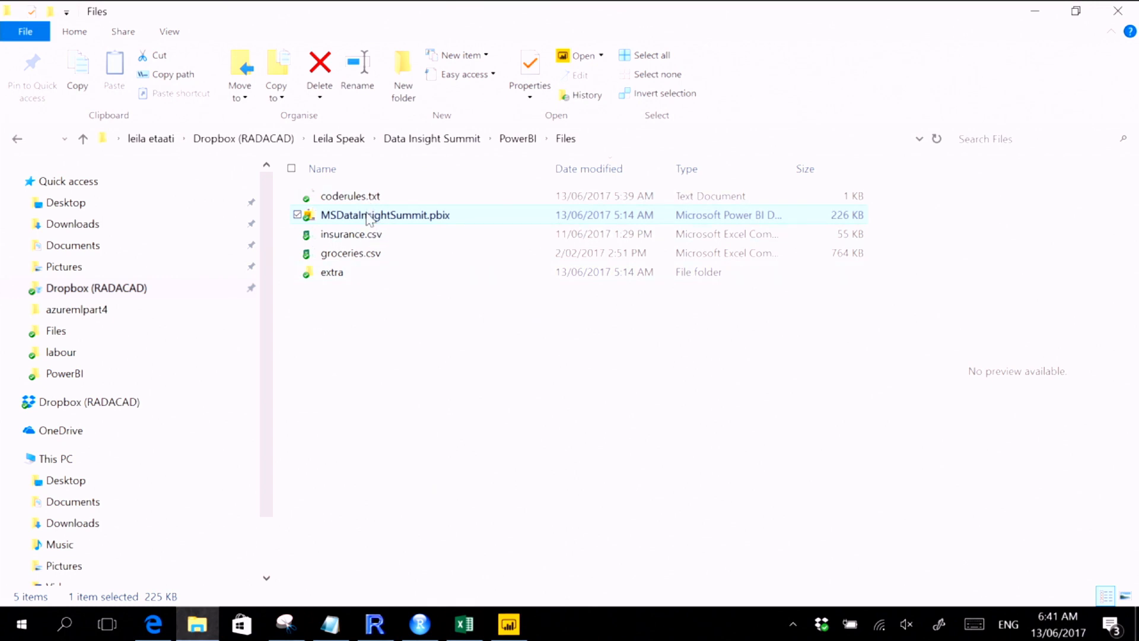
left_click(525, 142)
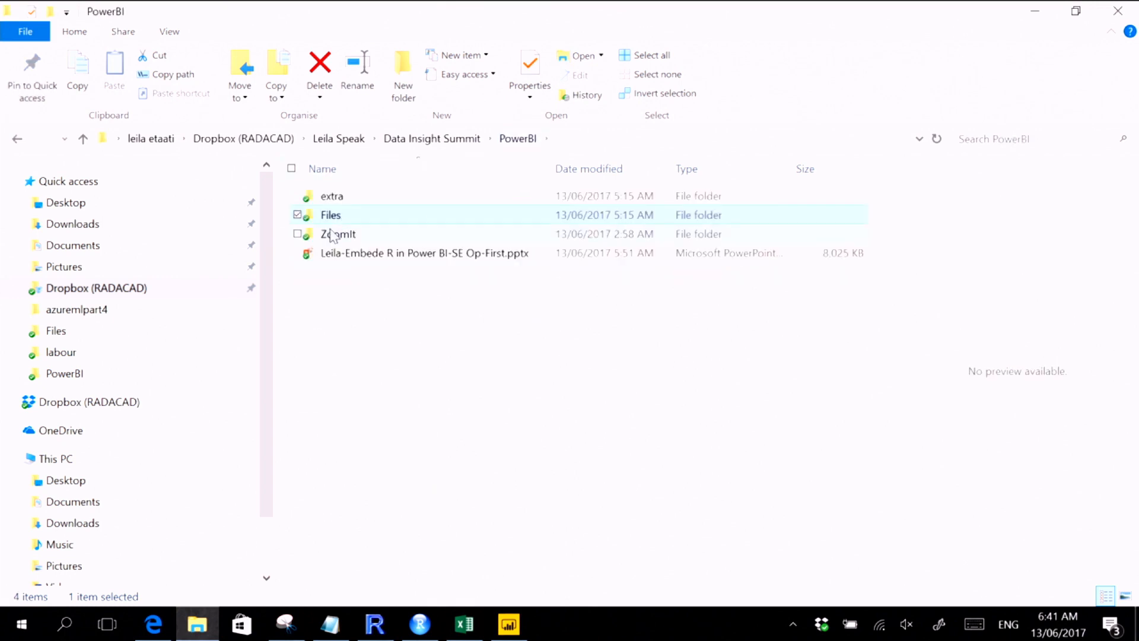
double_click(335, 197)
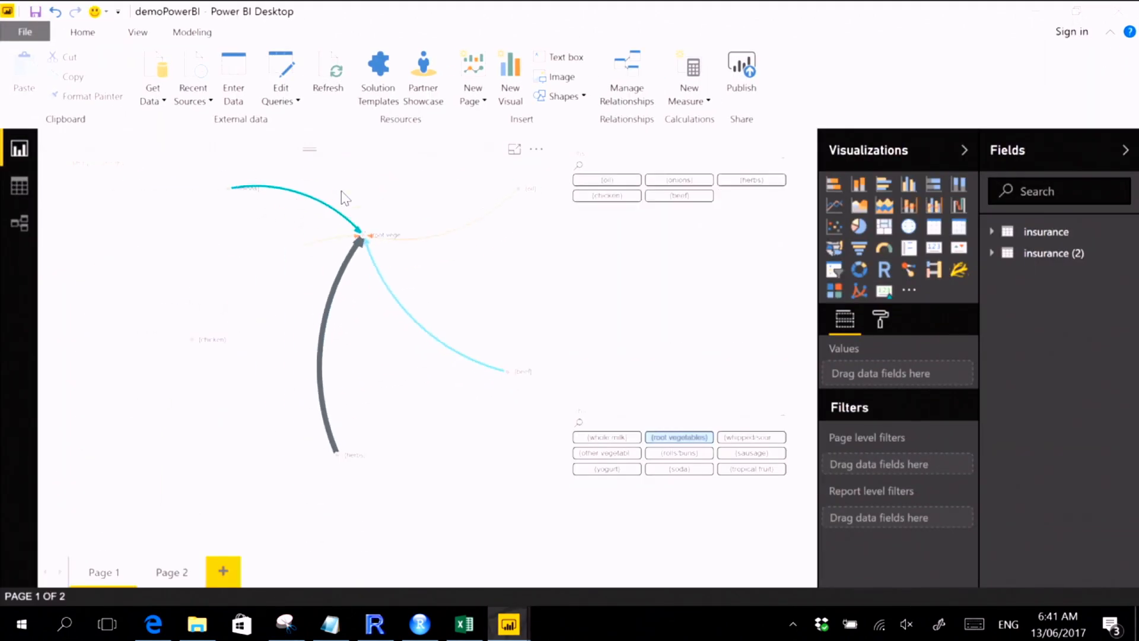
- Explore the graph by clearing the root vegetables filter, filtering lhs by sugar and clearing it, and filtering rhs by whole milk and root vegetables
left_click(673, 439)
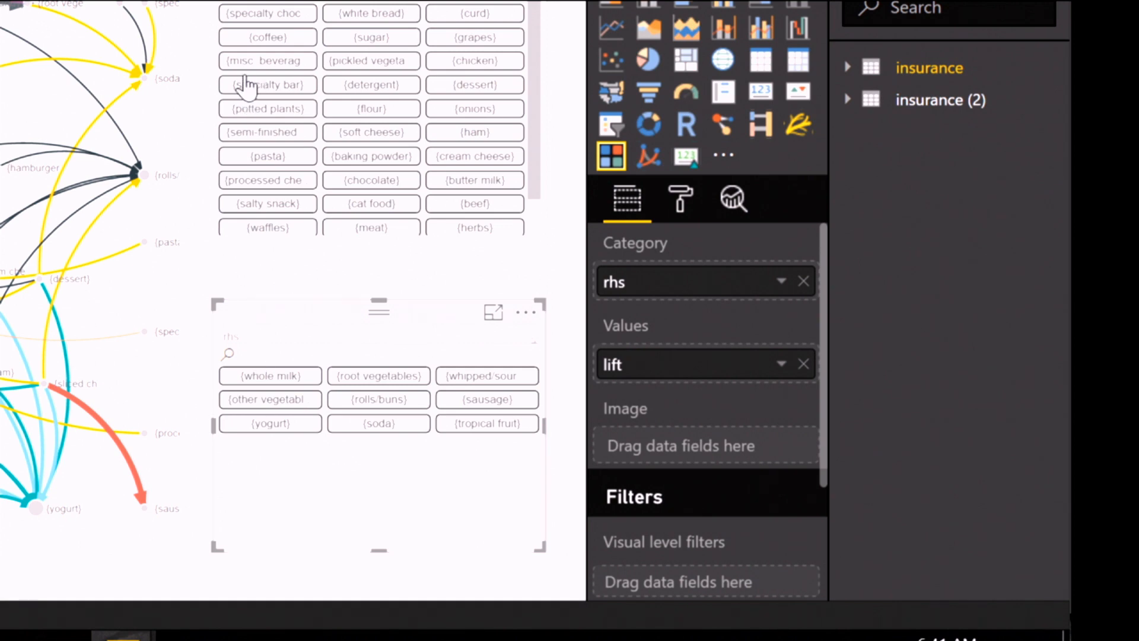
left_click(371, 37)
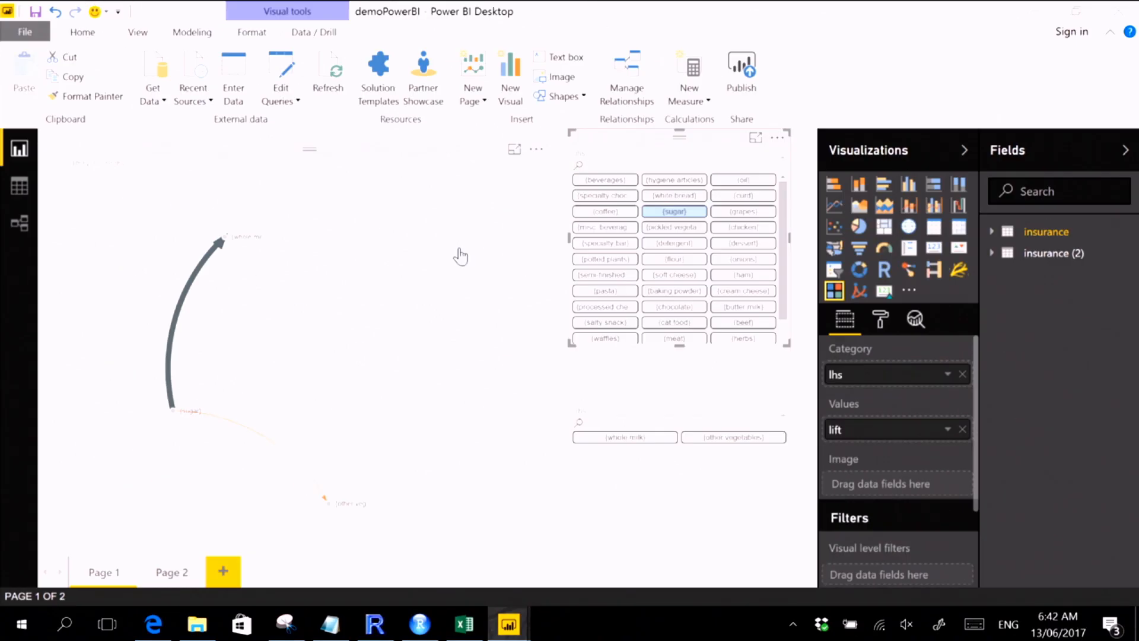
left_click(698, 215)
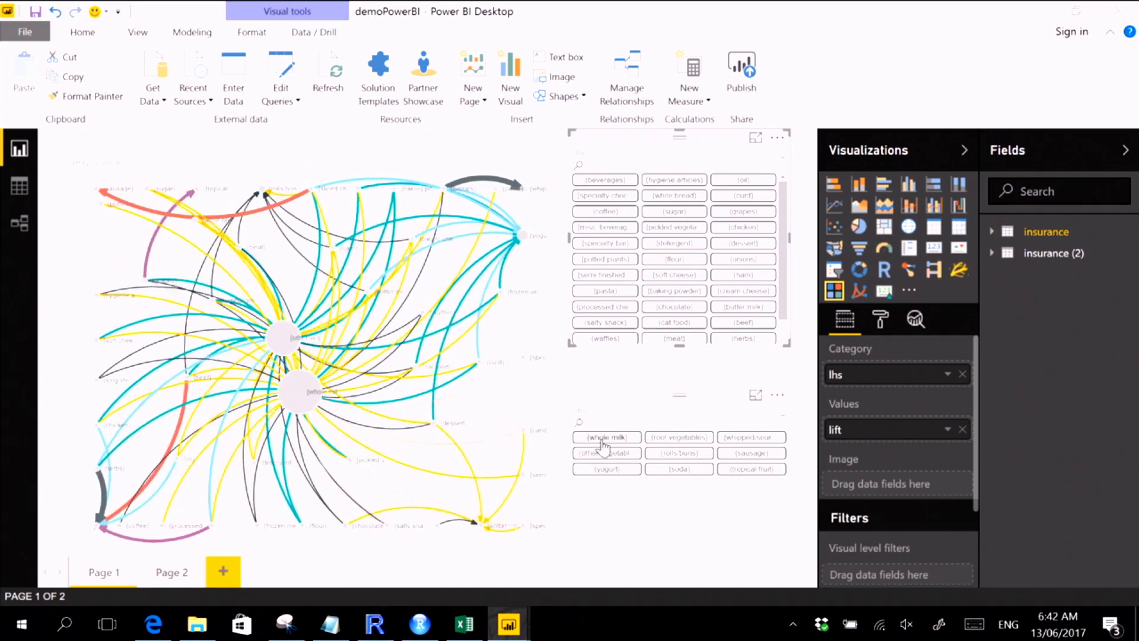
left_click(606, 437)
left_click(695, 438)
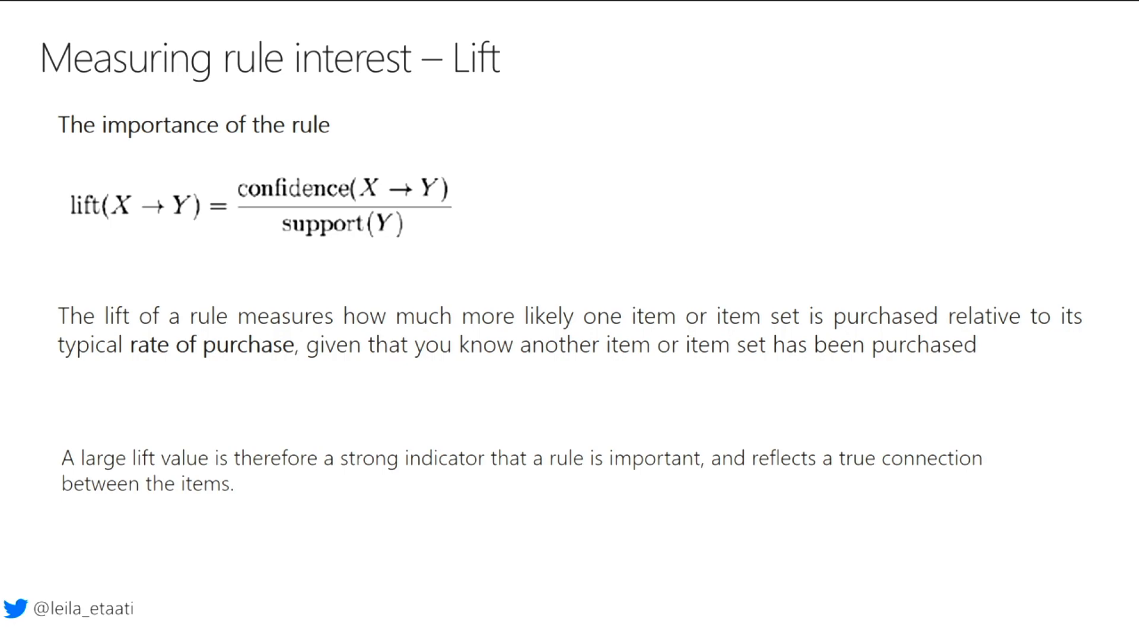
key("Right")
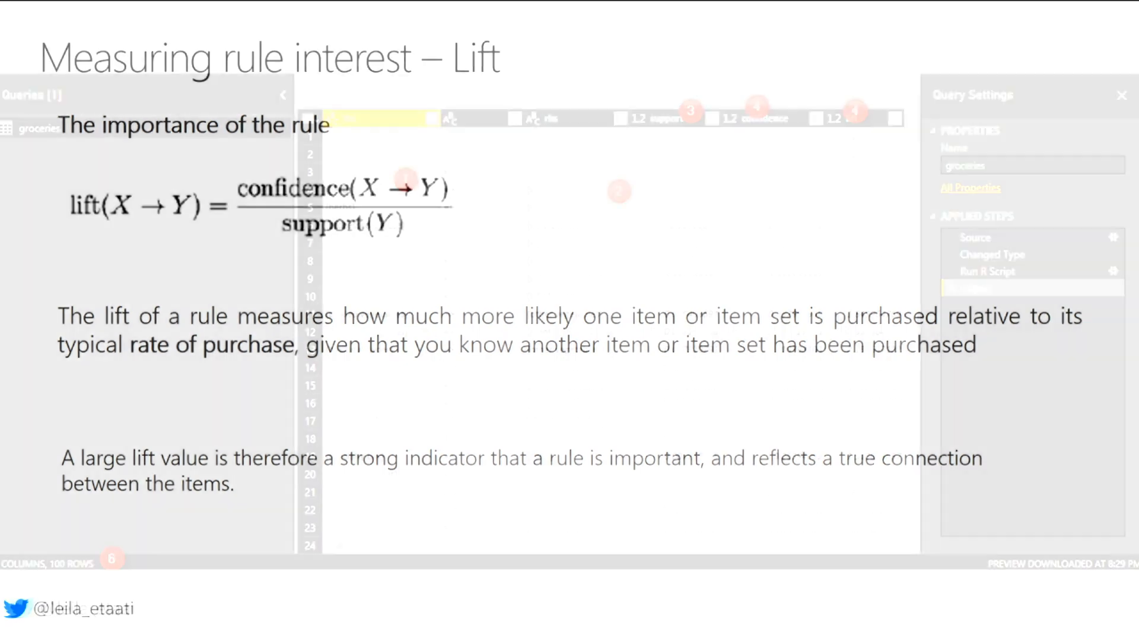
key("Right")
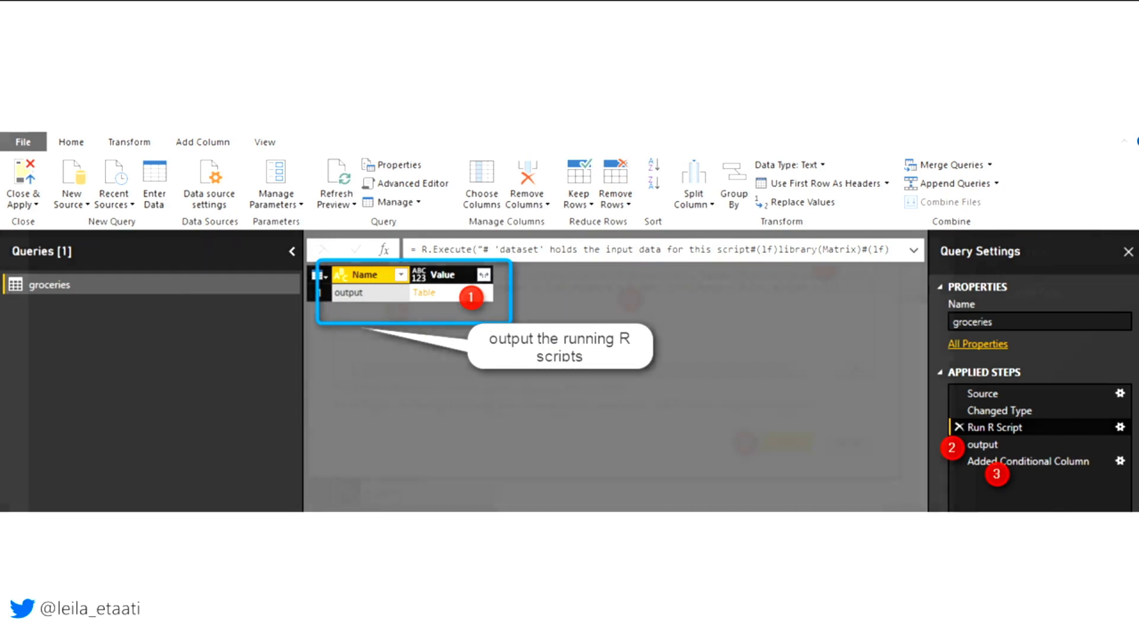
key("Right")
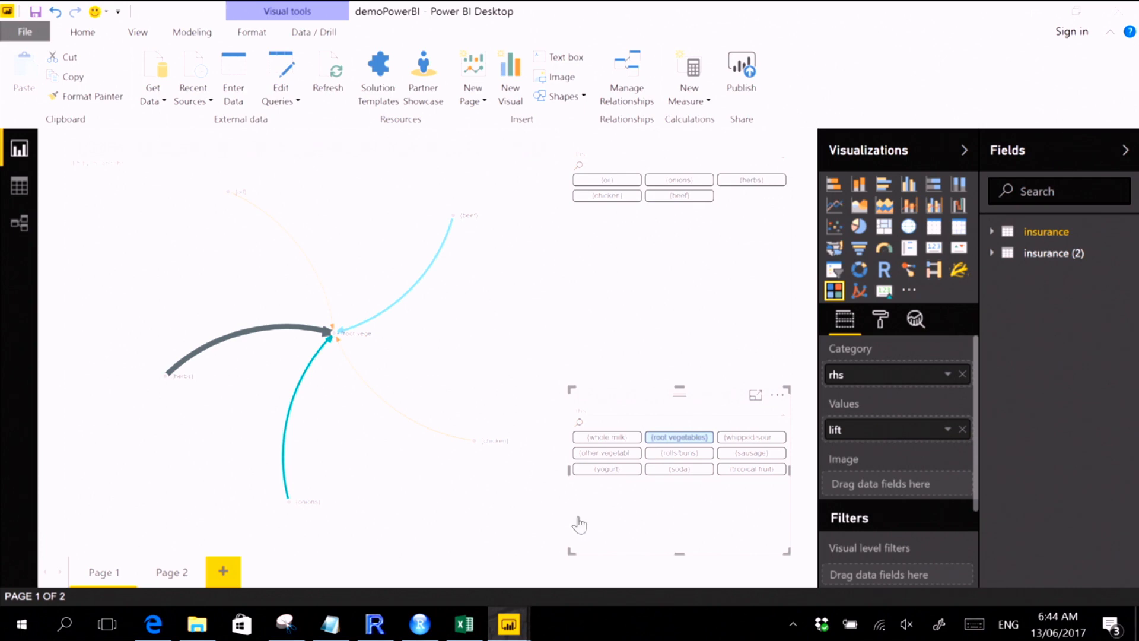
- Select the age and charges R correlation visual on Page 2, dismiss its duplicate-rows warning, and open its script in RStudio
left_click(172, 572)
left_click(333, 350)
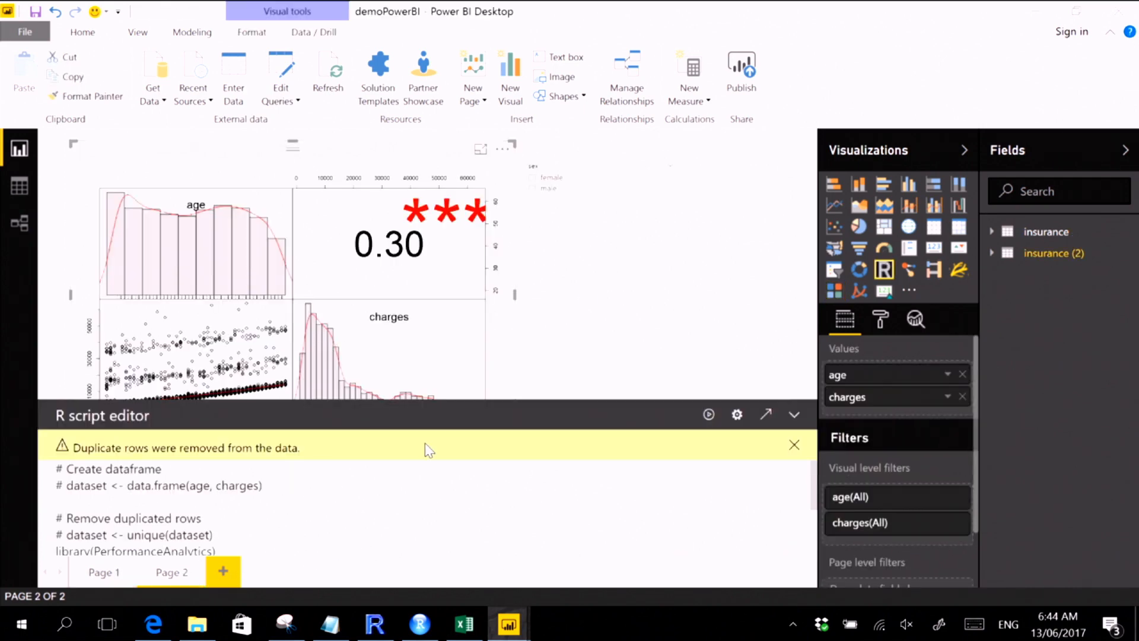
left_click(793, 446)
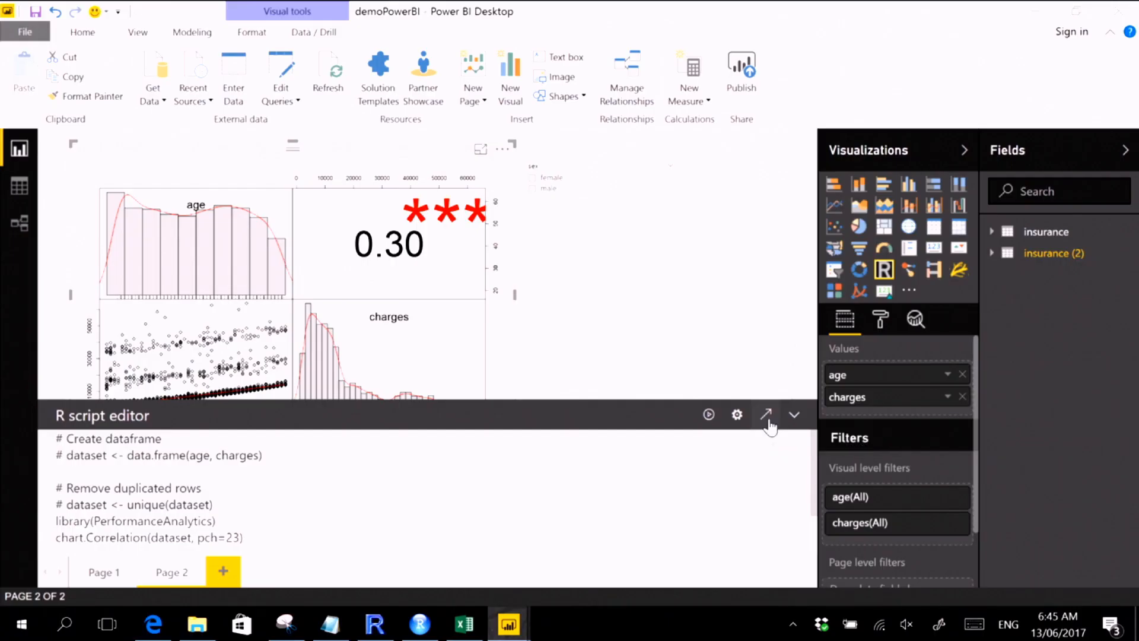
left_click(767, 419)
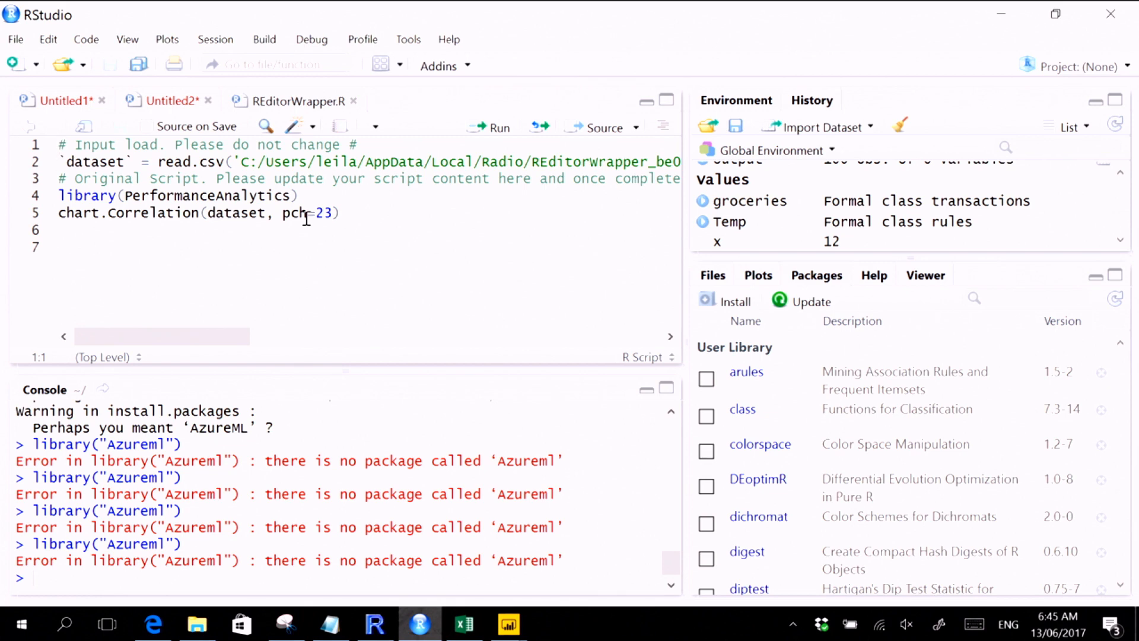
triple_click(258, 161)
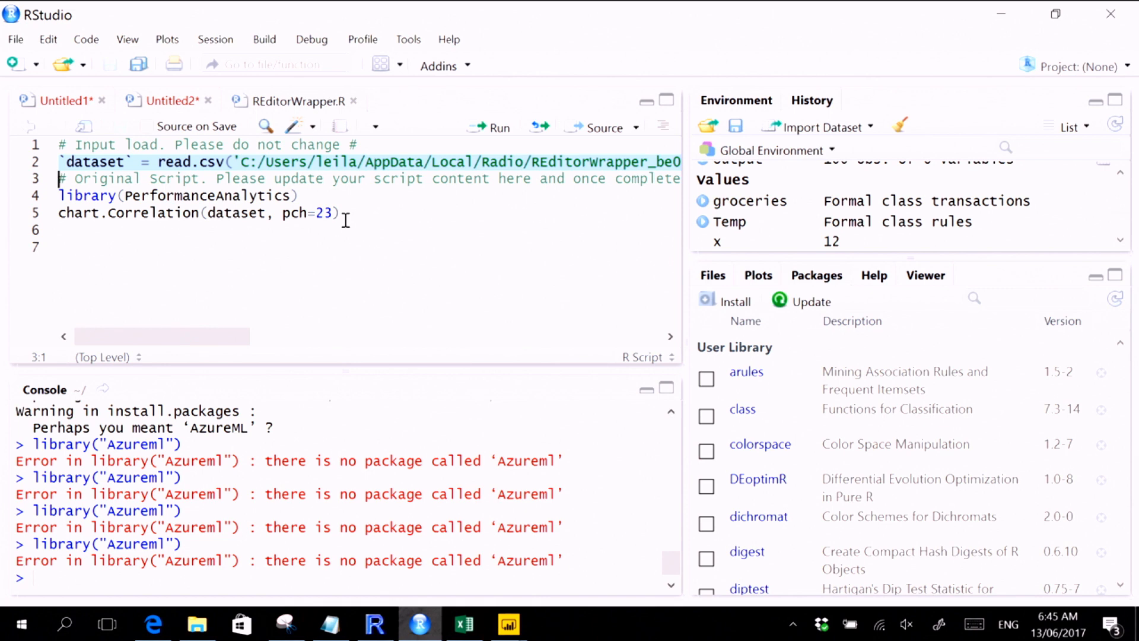
- Switch to the browser and look over the Machine Learning with R book page and the posts on the RADACAD author page
left_click(160, 626)
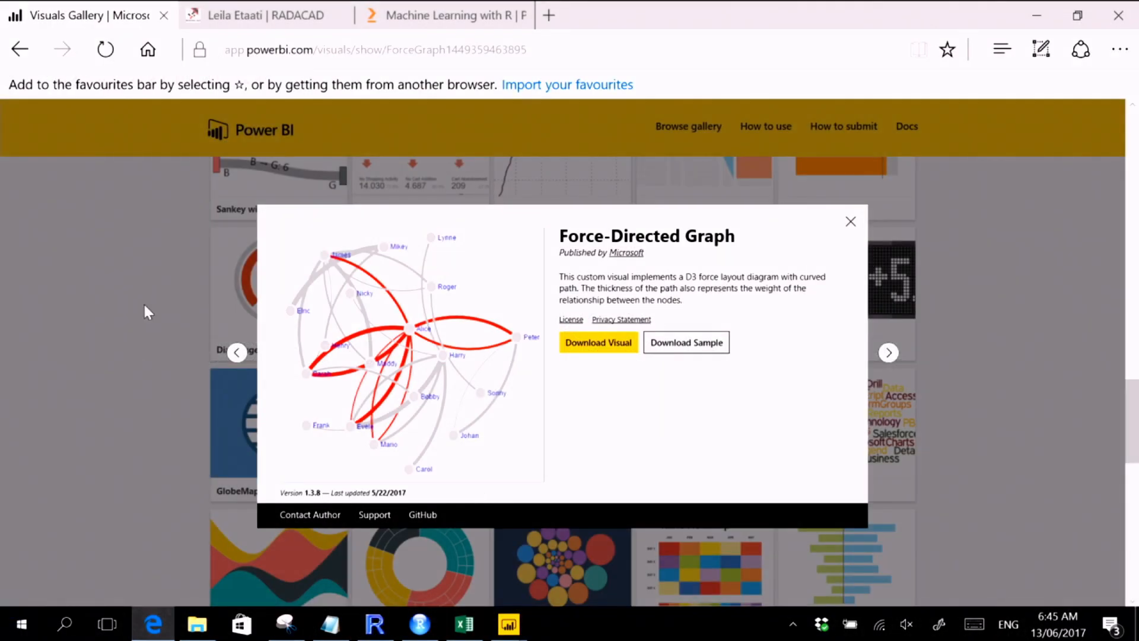
left_click(424, 14)
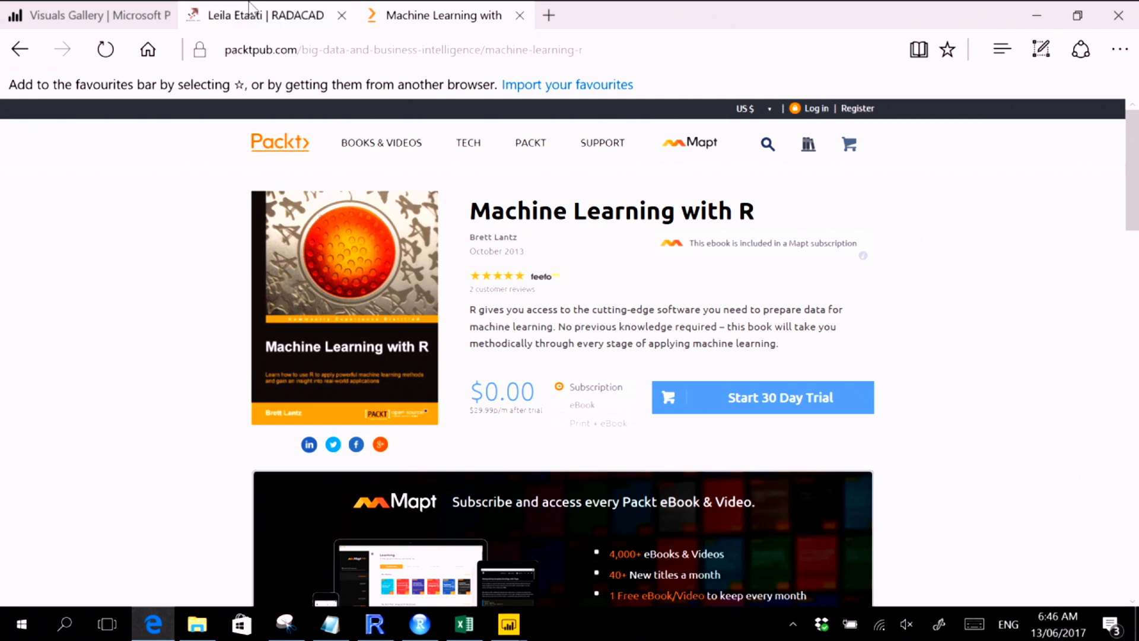
left_click(261, 16)
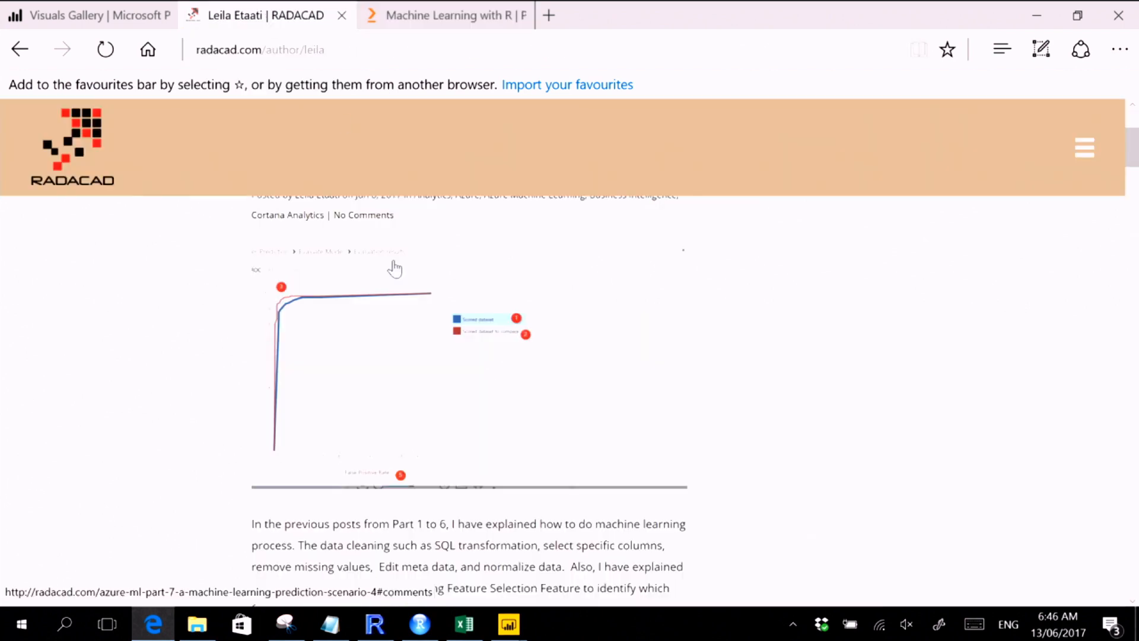
scroll(415, 362, "up", 3)
scroll(475, 415, "down", 8)
scroll(480, 433, "down", 10)
scroll(451, 430, "down", 6)
scroll(449, 427, "up", 10)
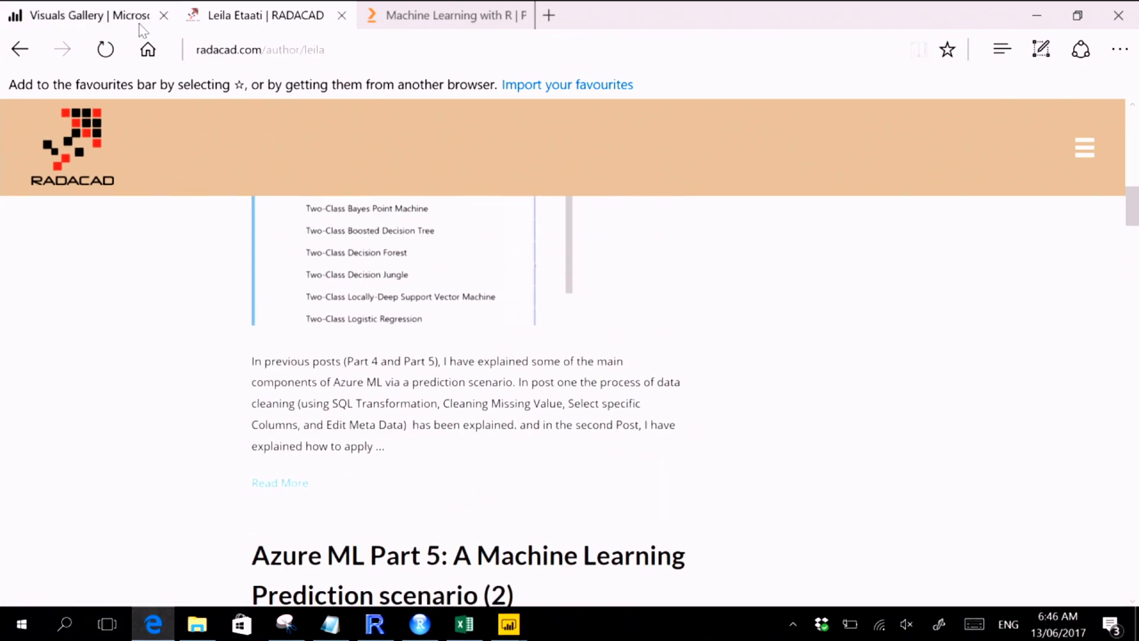
- Return to the Power BI visuals gallery, close the Force-Directed Graph details, and browse the available custom visuals
mouse_move(142, 30)
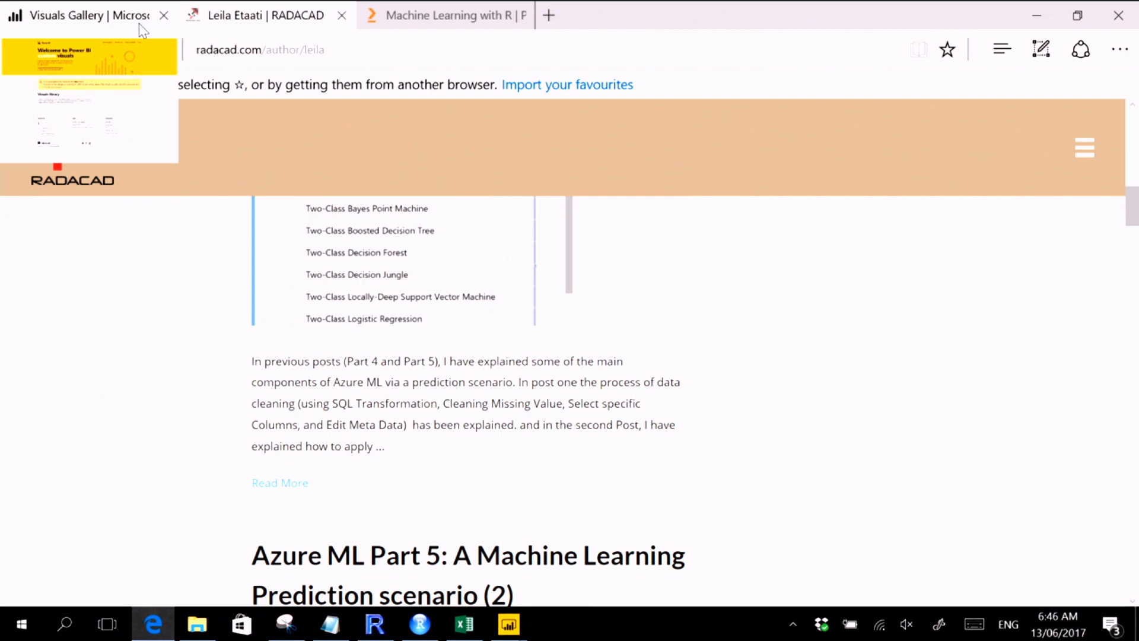
left_click(212, 52)
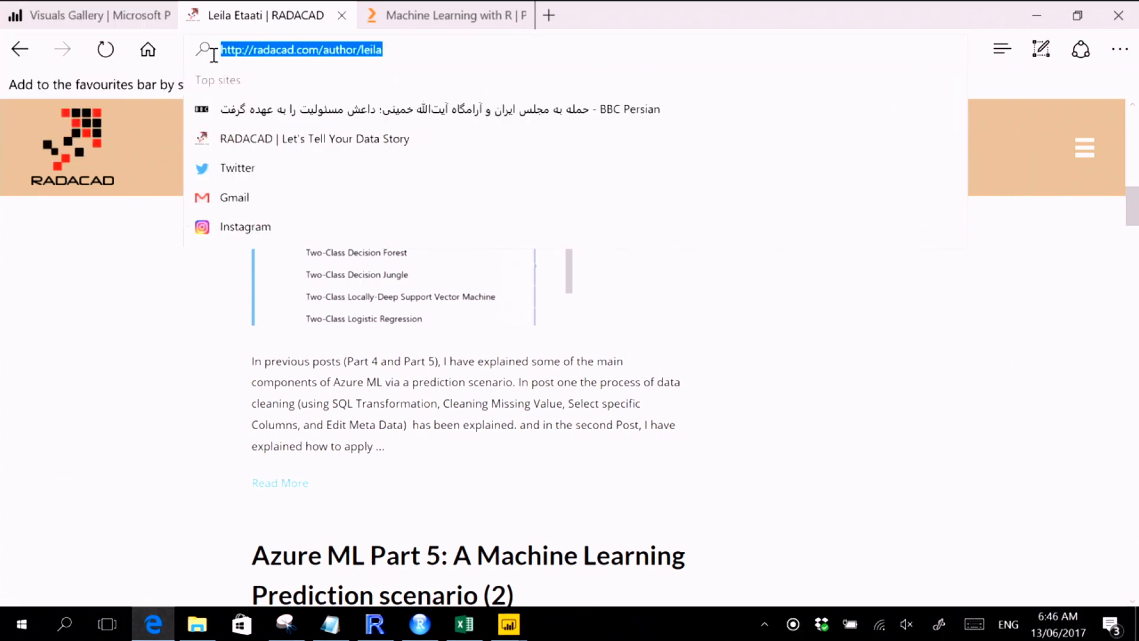
left_click(50, 9)
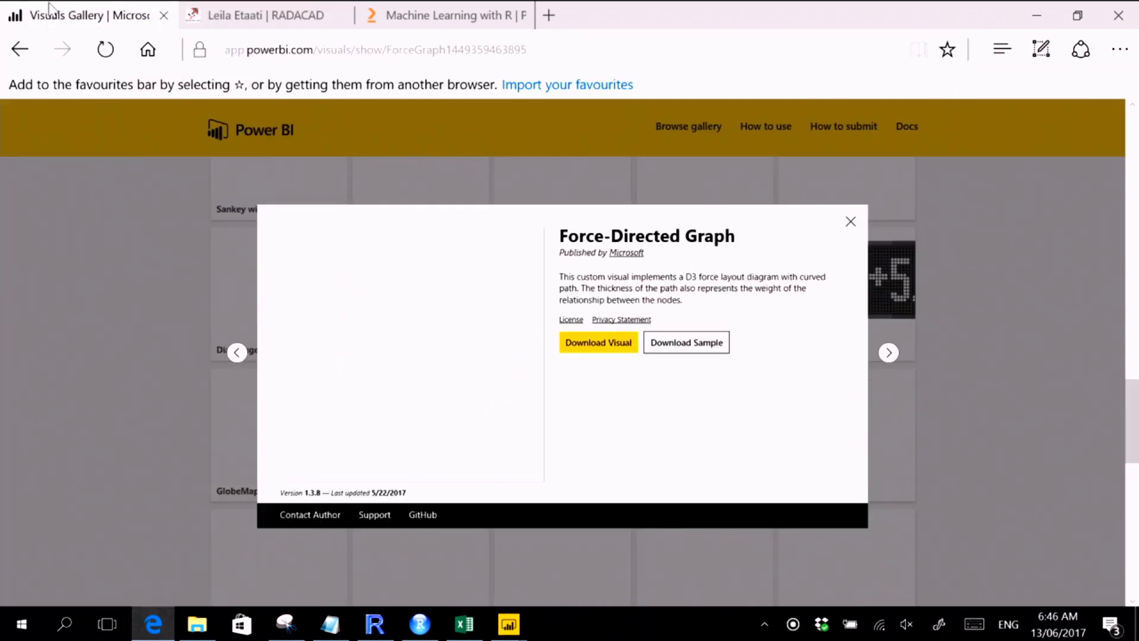
left_click(230, 16)
left_click(135, 17)
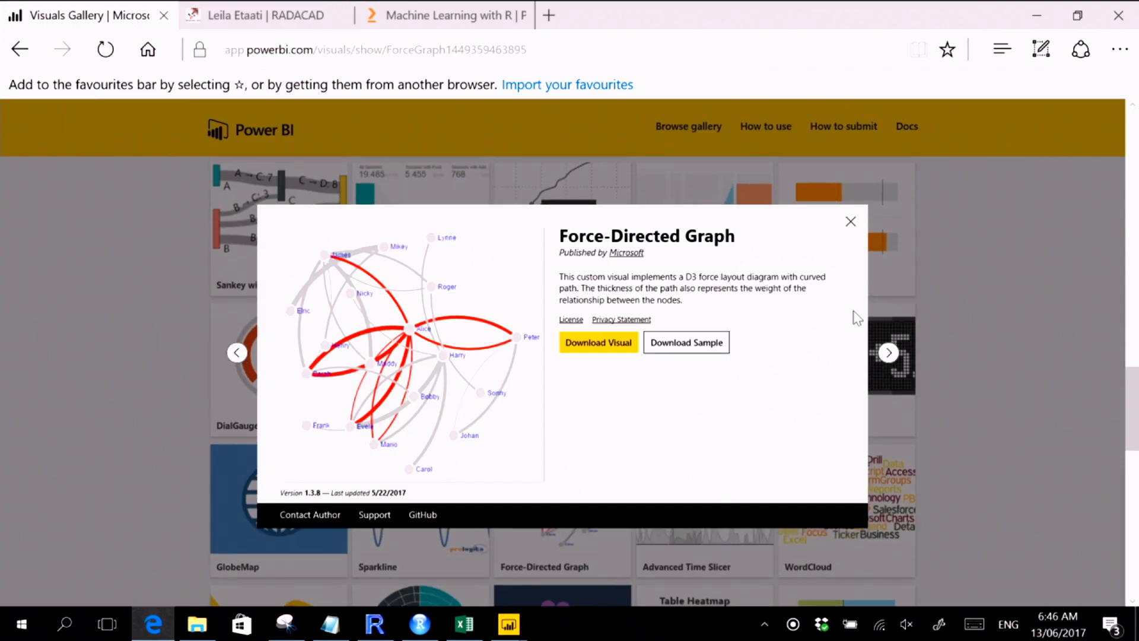
left_click(851, 221)
scroll(439, 379, "up", 5)
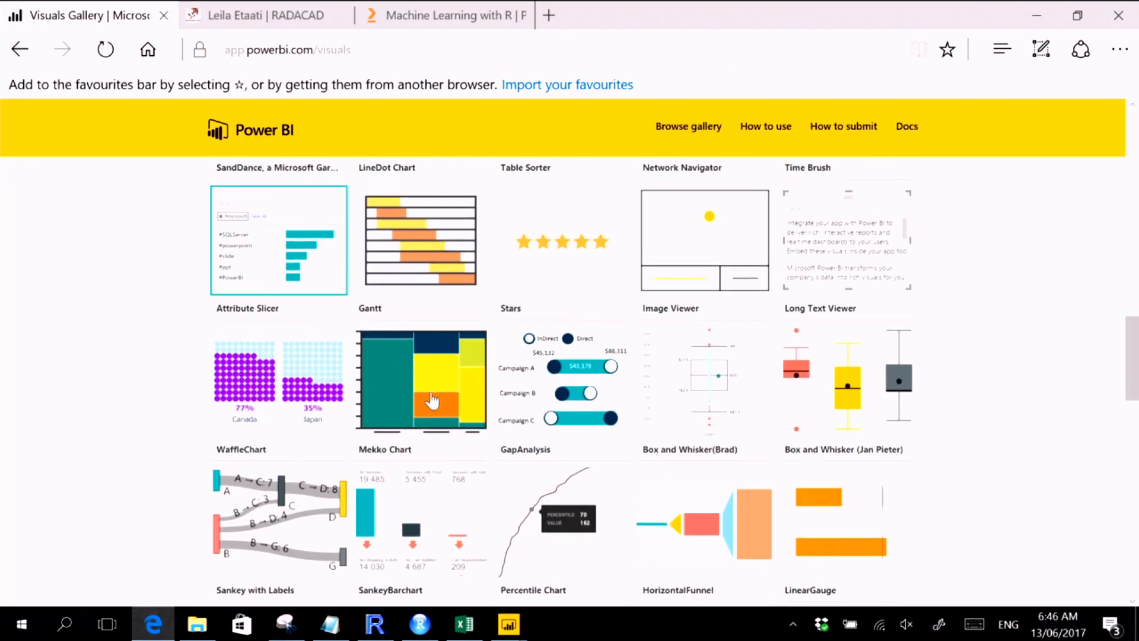
scroll(432, 401, "up", 15)
scroll(428, 407, "down", 5)
scroll(429, 407, "down", 15)
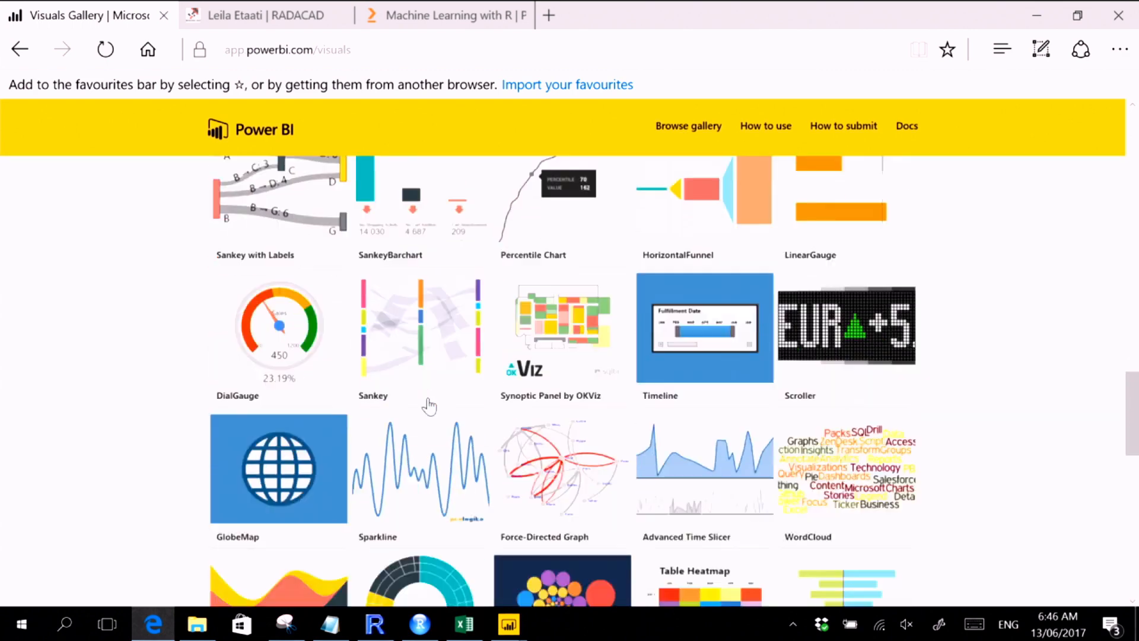
scroll(428, 406, "down", 10)
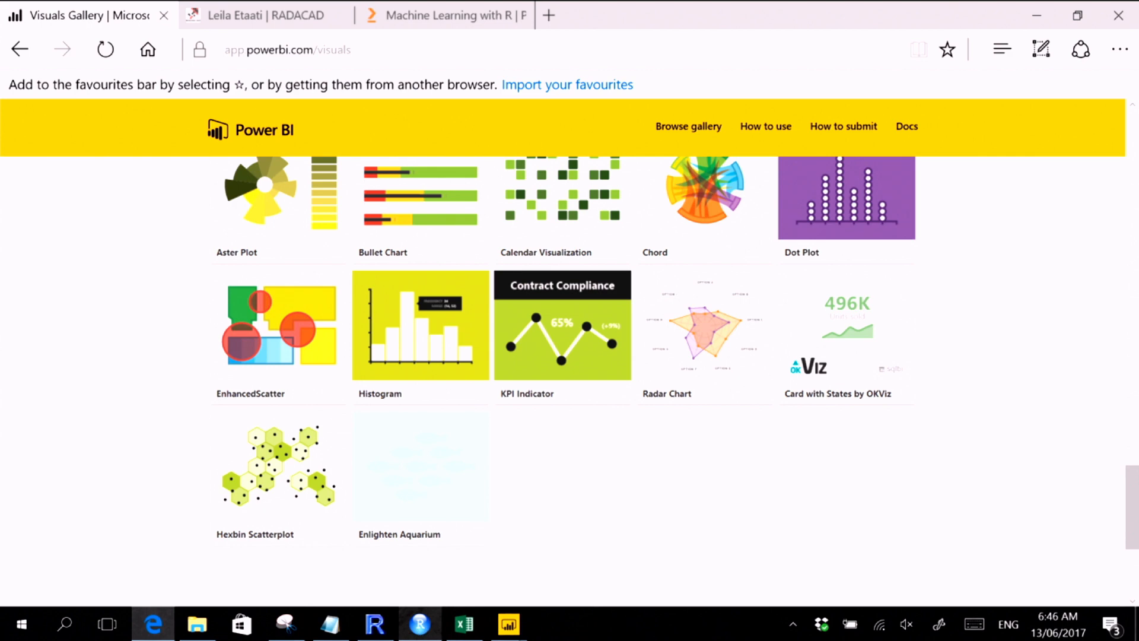
mouse_move(330, 635)
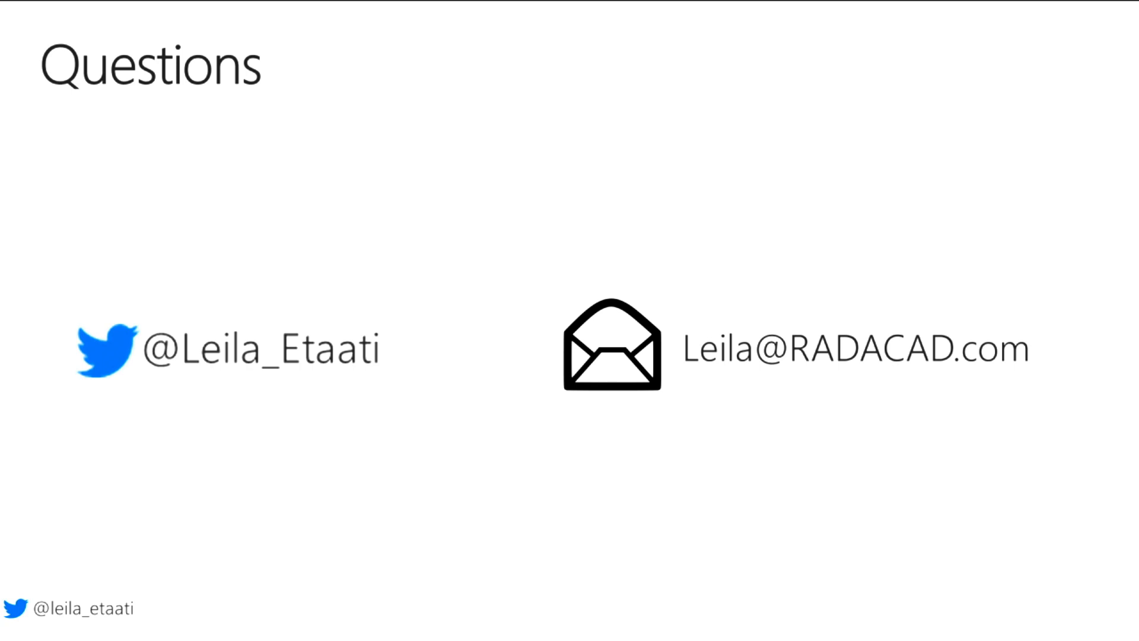
key("Right")
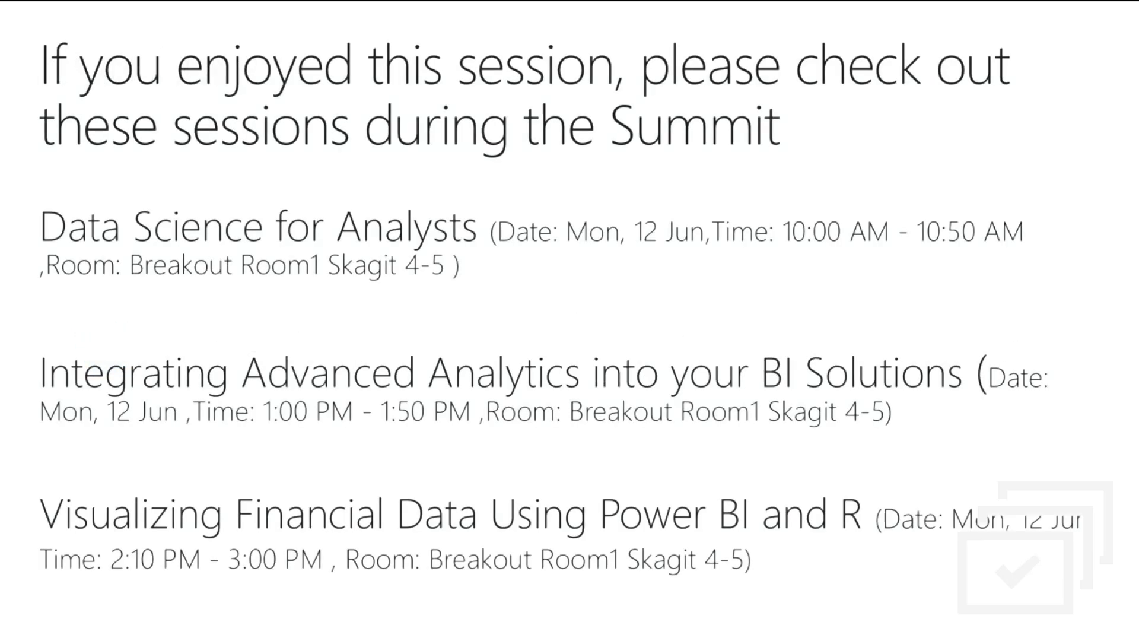
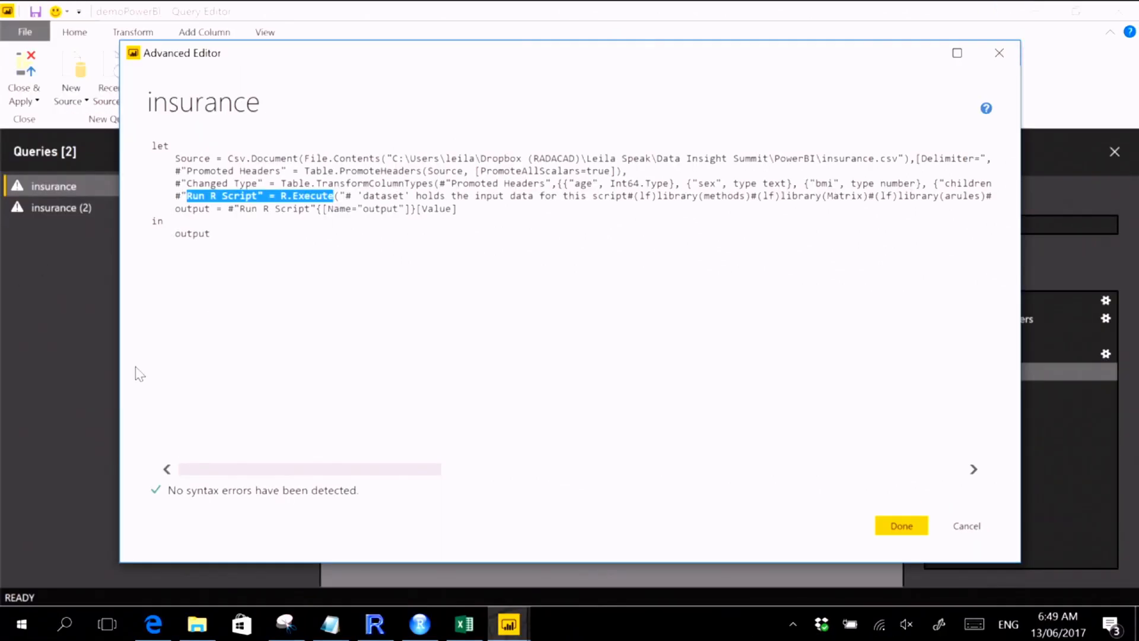
- Open the Install Packages dialog in RStudio, and bring up the MSDataInsightSummit report in Power BI Desktop
left_click(419, 624)
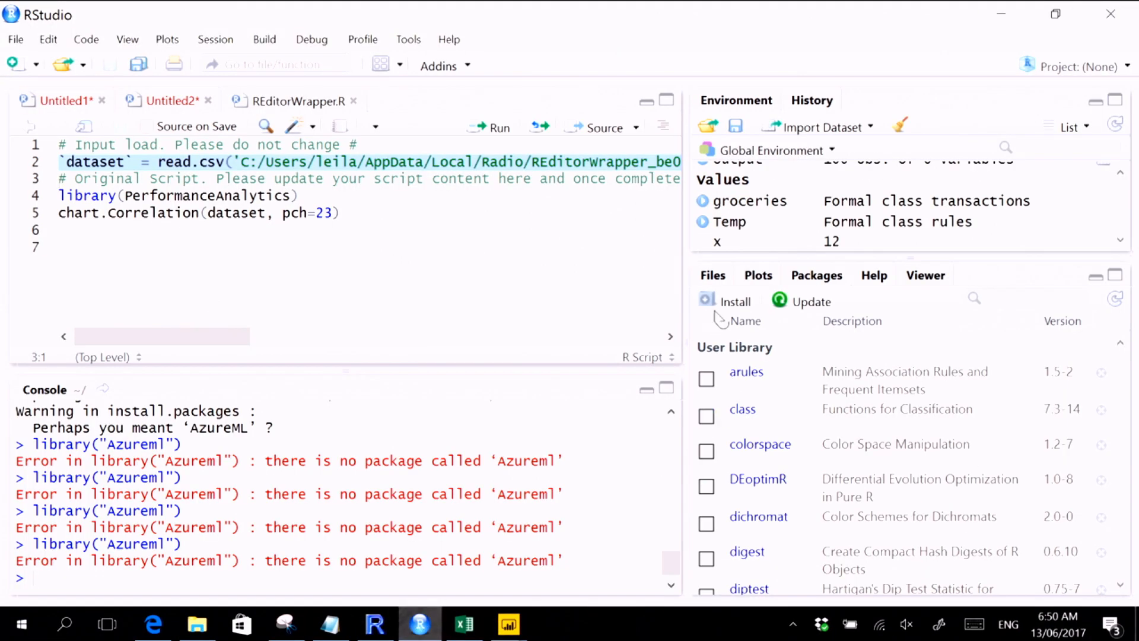
left_click(730, 303)
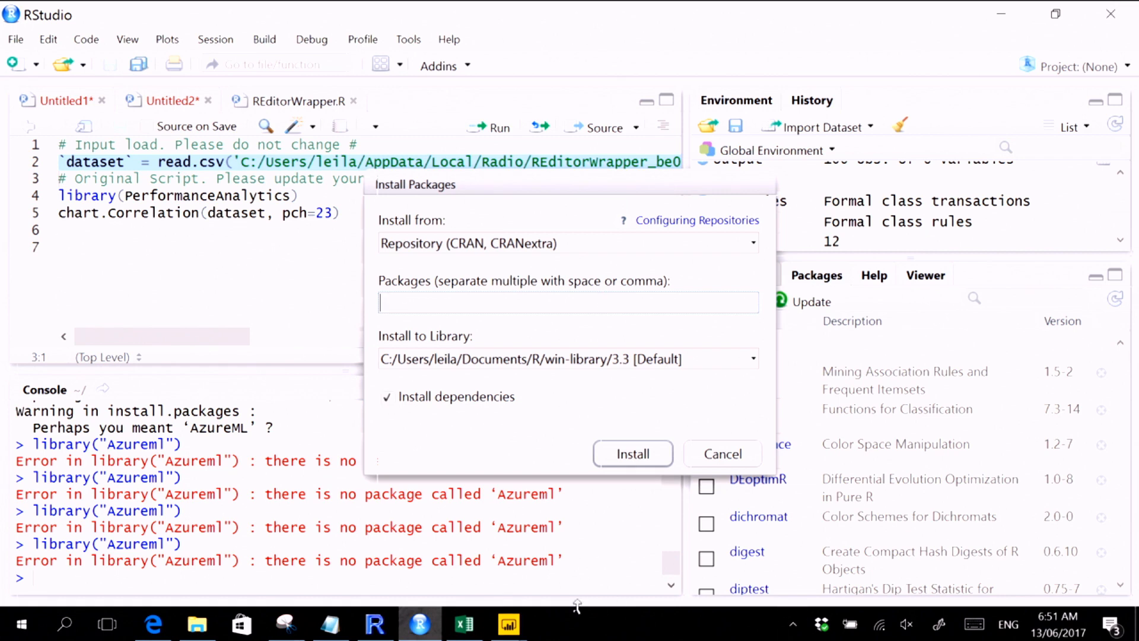
left_click(508, 624)
left_click(275, 586)
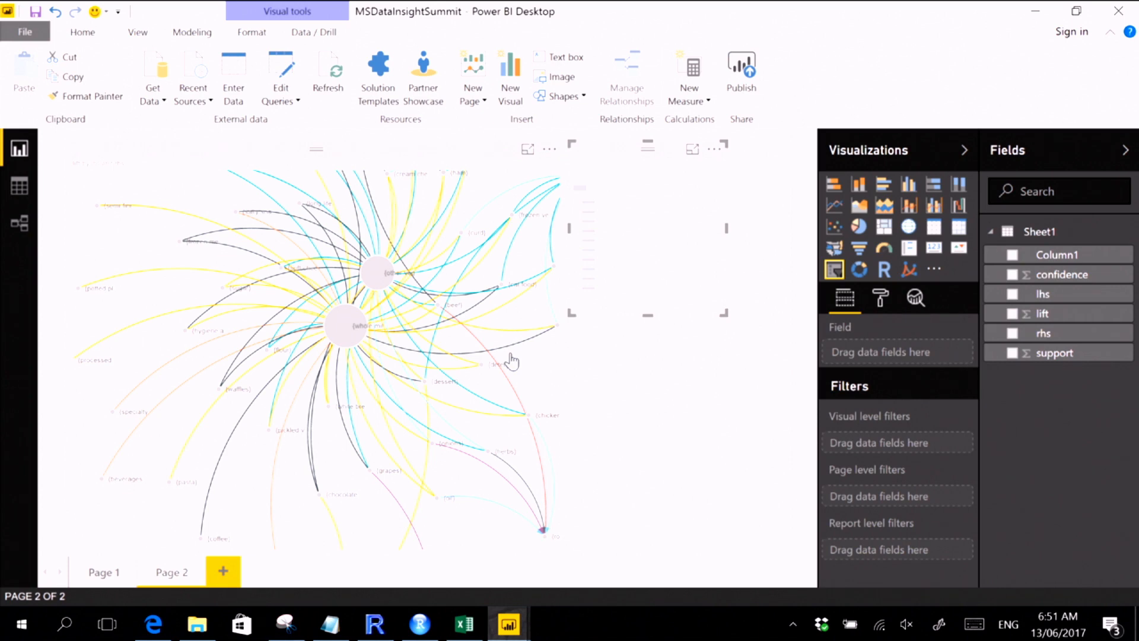
- Switch to the browser and search the web for "power bi show casev" in a new tab
left_click(154, 624)
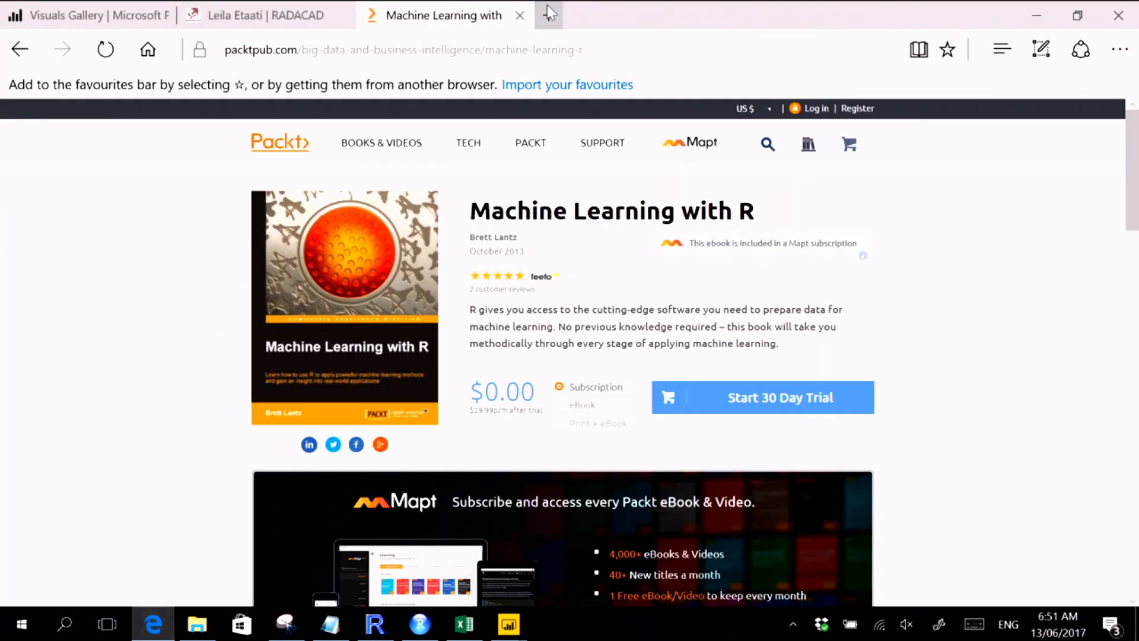
left_click(547, 13)
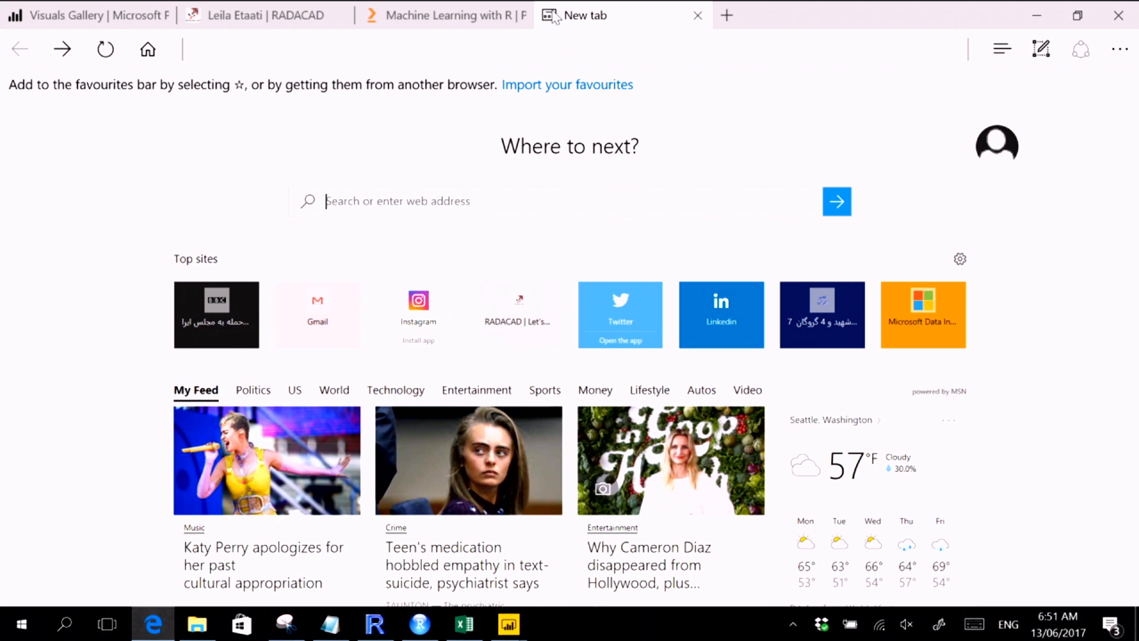
type("power bi ")
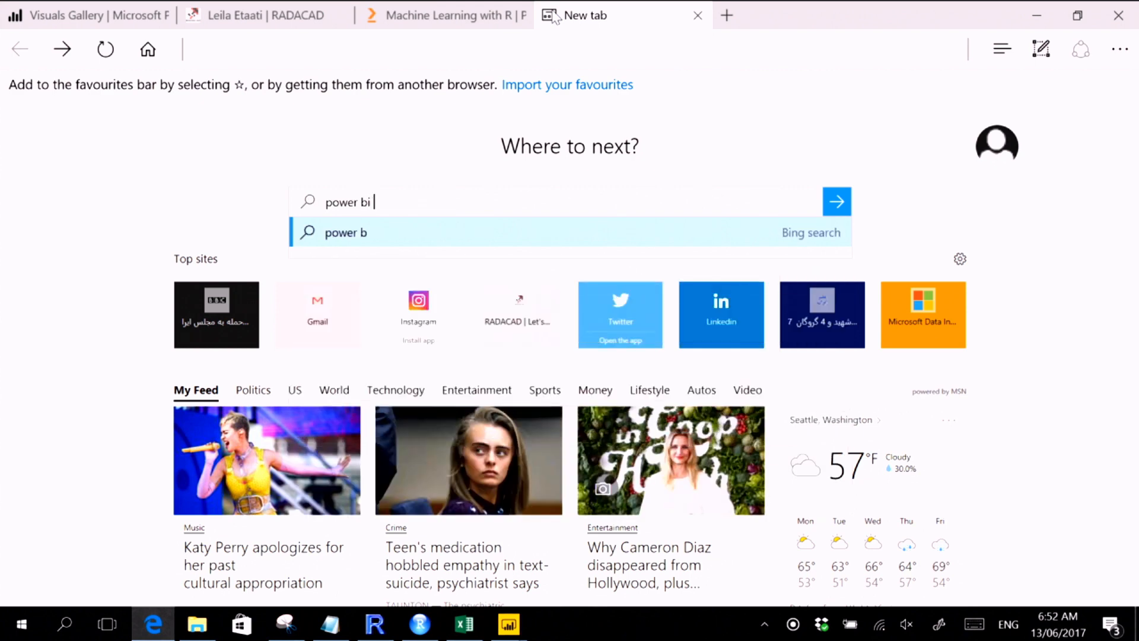
type("show case")
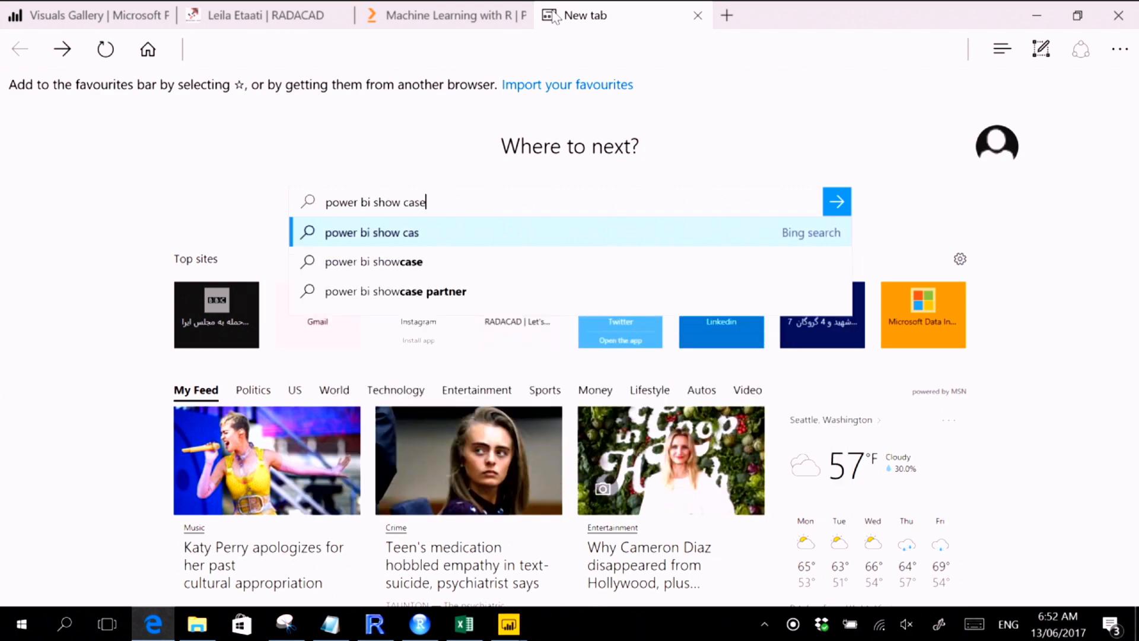
key("Return")
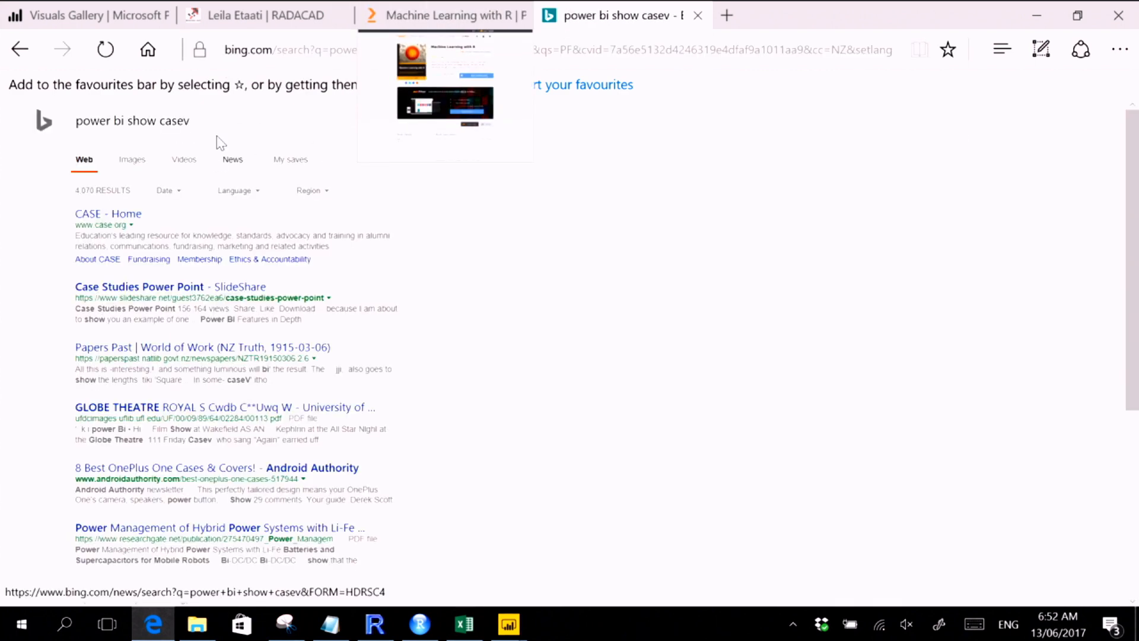
- Open google.com in the same tab and search for "powe bi show acseR"
left_click(253, 49)
type("google.com/")
key("Return")
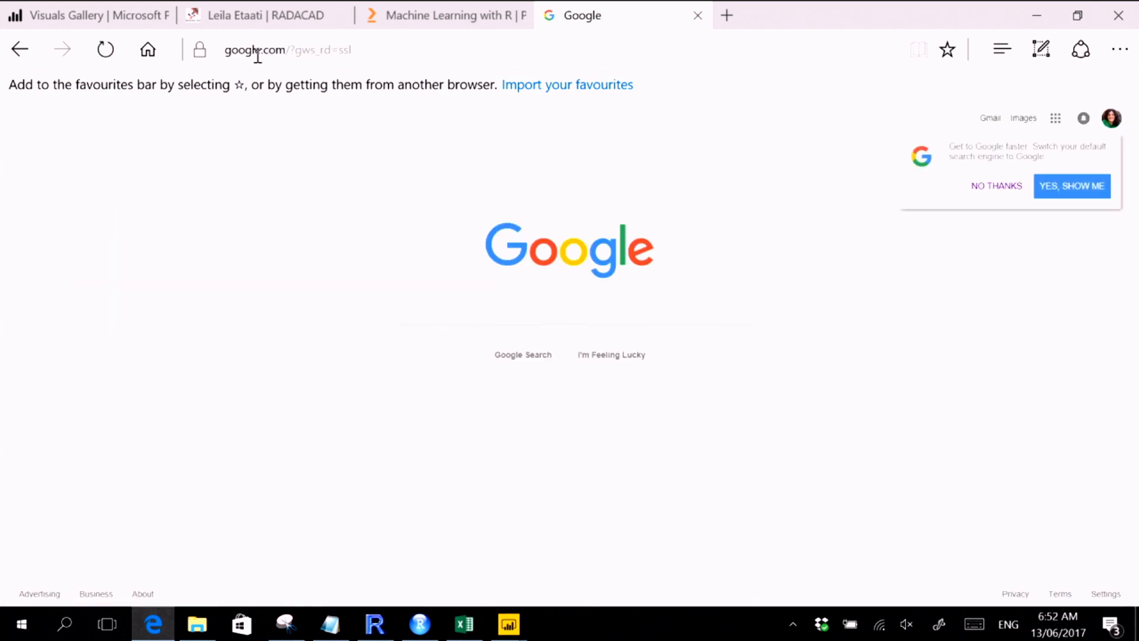
type("powe bi")
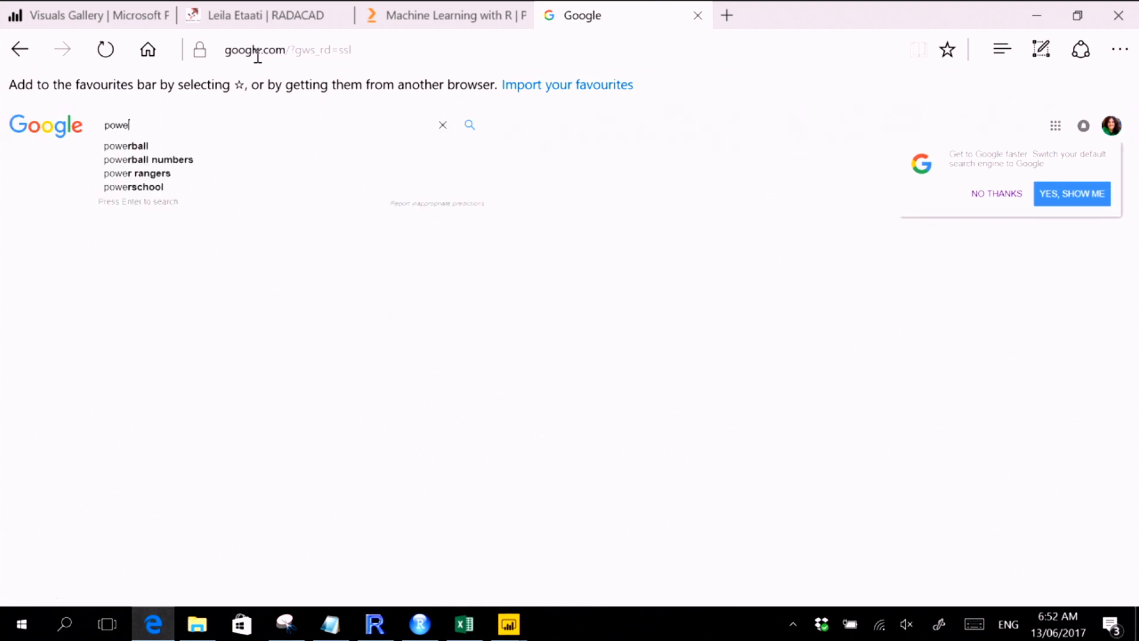
type("ow acseR")
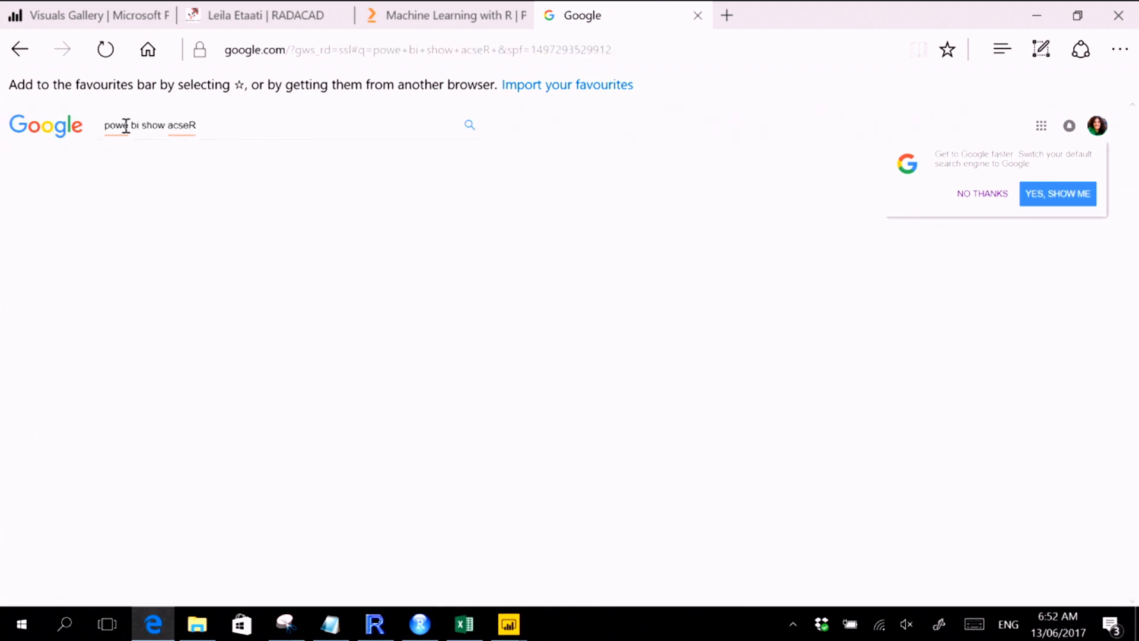
- Switch to the suggested query "power bi show aceR" and look through its results
left_click(303, 221)
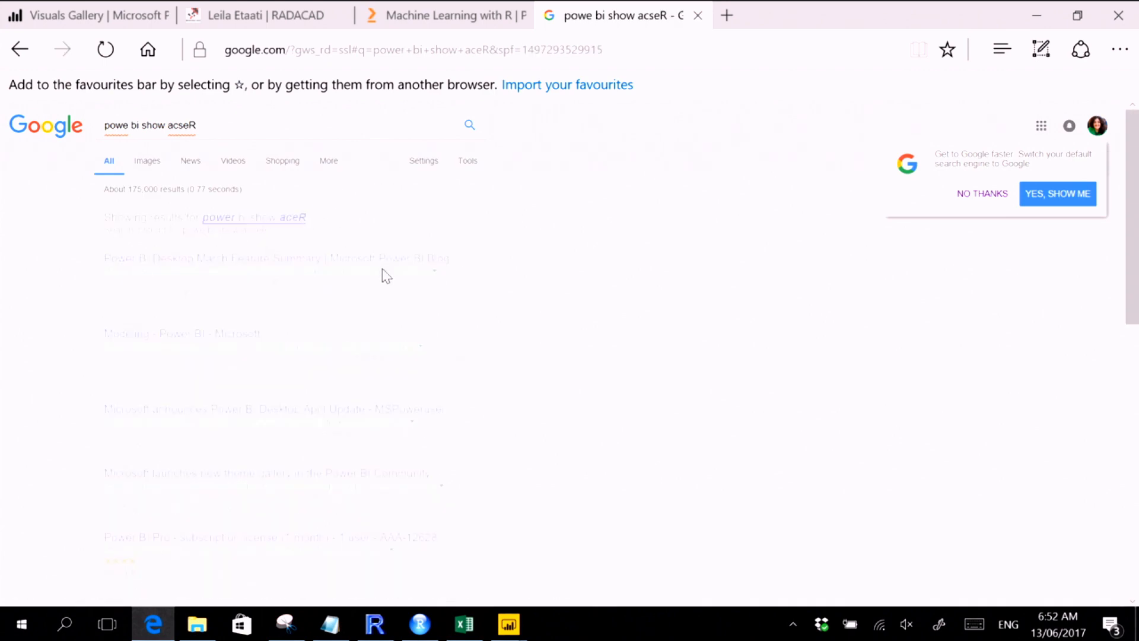
scroll(337, 466, "down", 1)
scroll(337, 466, "down", 4)
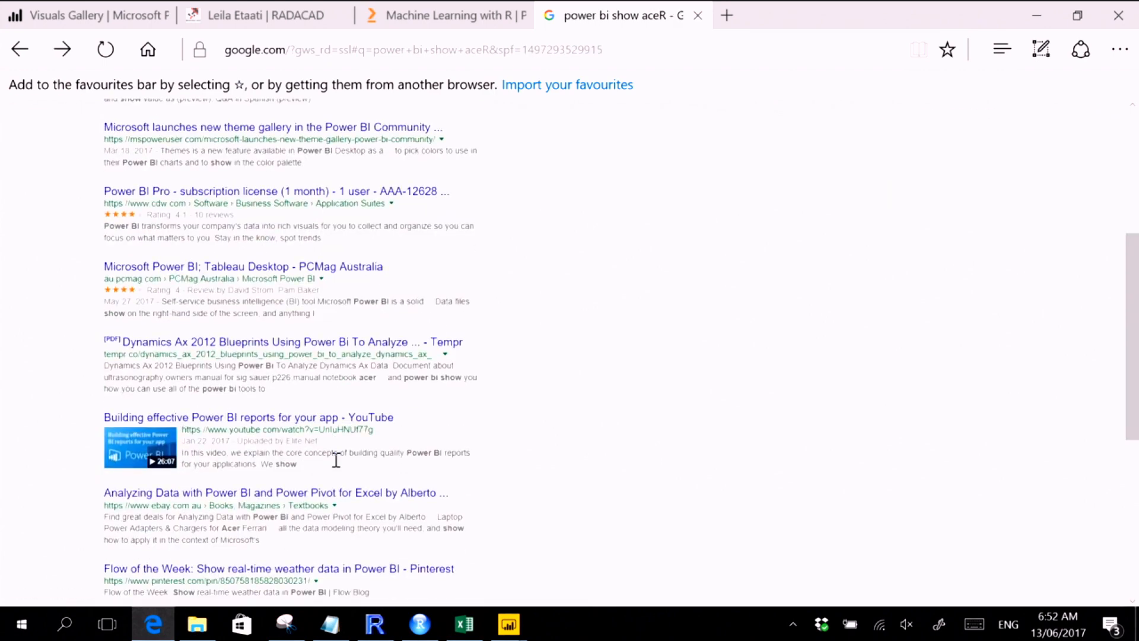
scroll(337, 463, "up", 5)
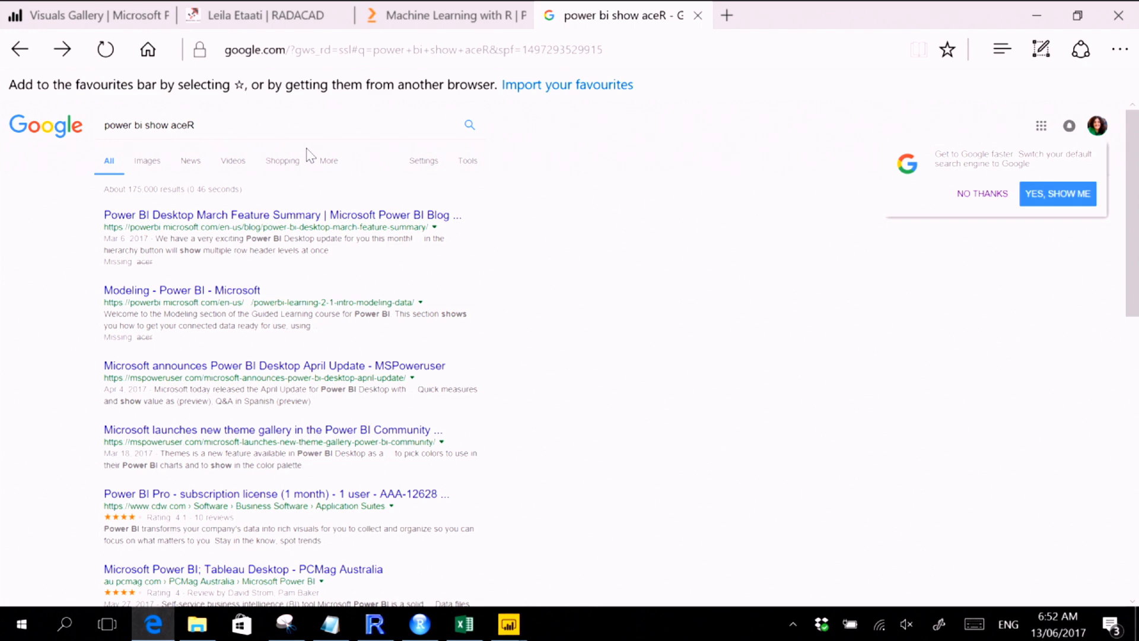